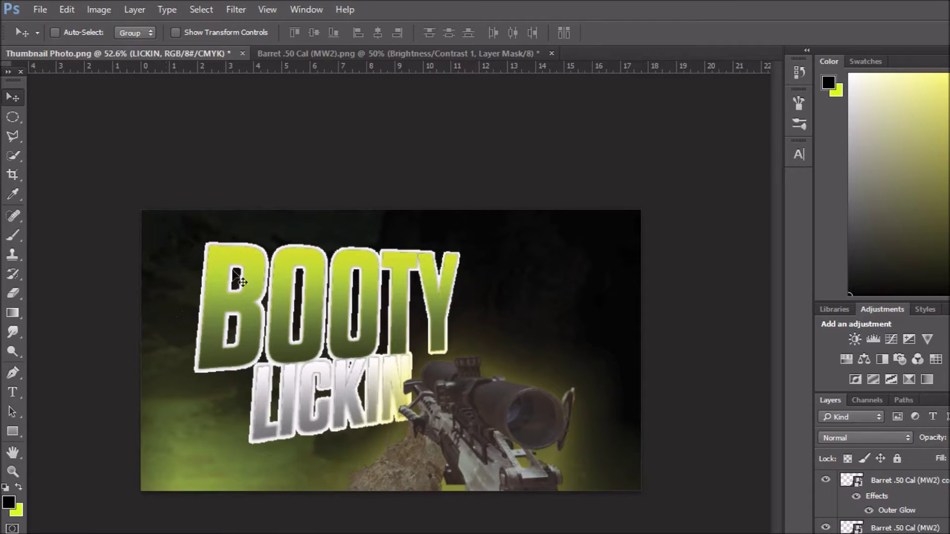
Create a new document from the Thumbnail preset, 1920 × 1080 pixels at 72 pixels/inch, with transparent background contents.
{"action": "left_click", "coordinate": [35, 10]}
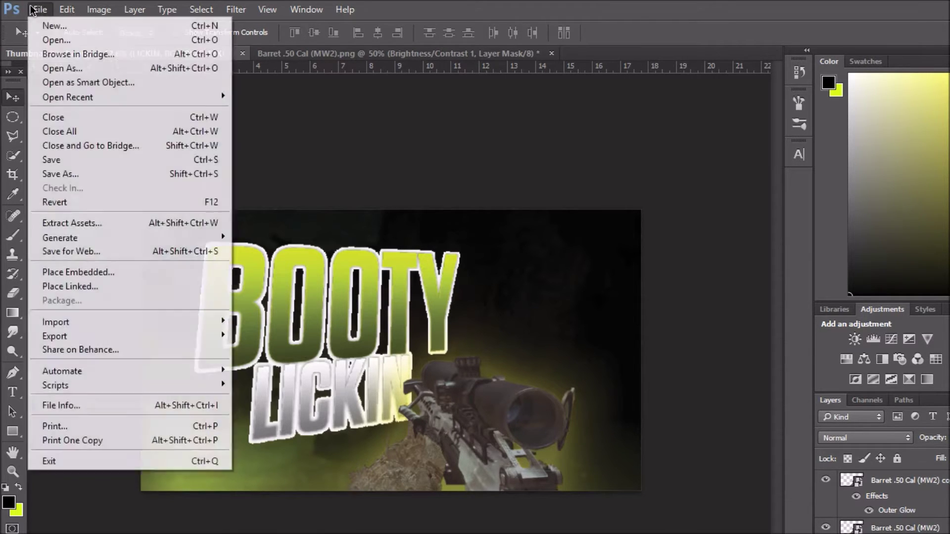
{"action": "left_click", "coordinate": [50, 27]}
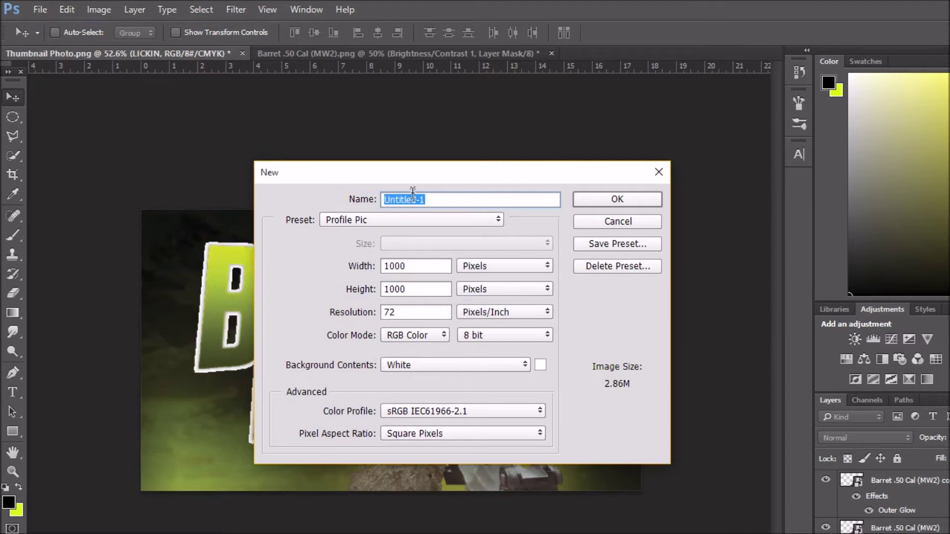
{"action": "left_click", "coordinate": [363, 220]}
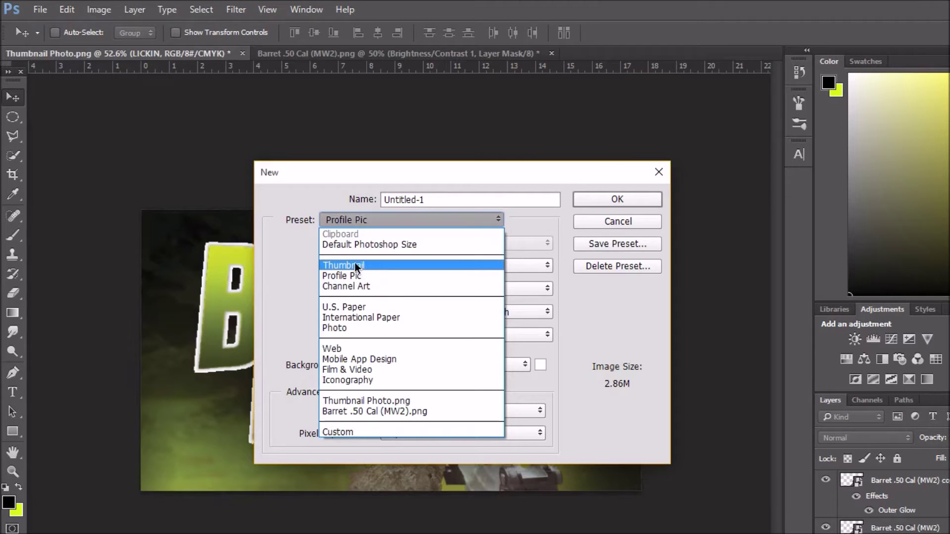
{"action": "left_click", "coordinate": [357, 268]}
{"action": "left_click_drag", "start_coordinate": [433, 270], "coordinate": [369, 271]}
{"action": "key", "text": "Tab"}
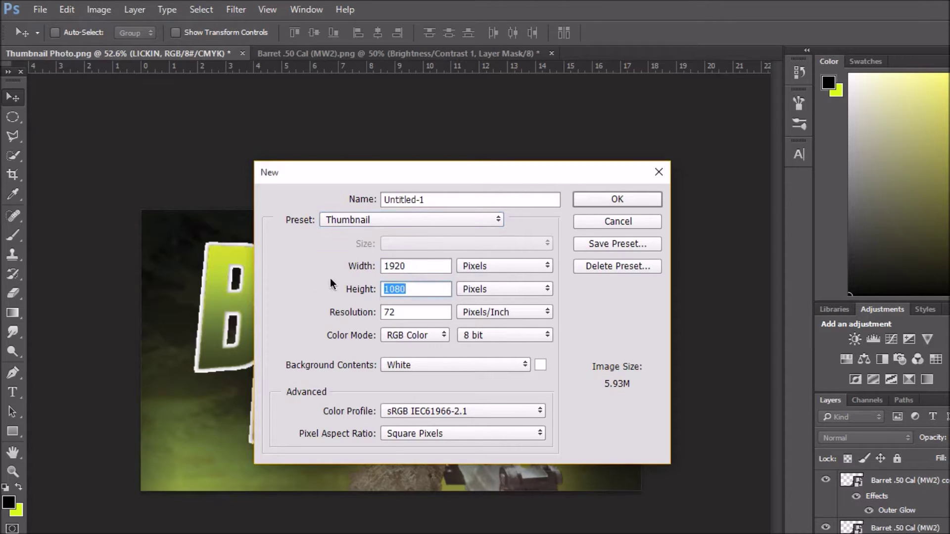
{"action": "left_click", "coordinate": [413, 370]}
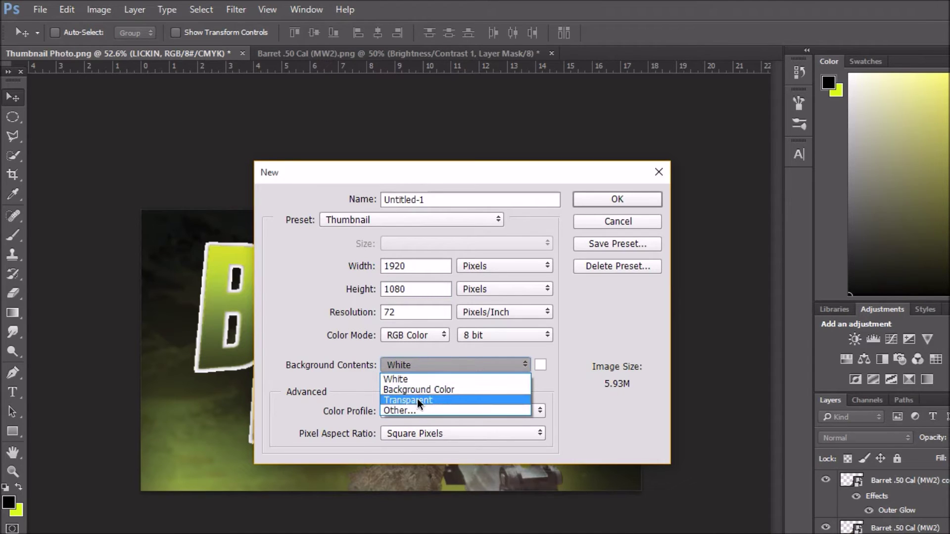
{"action": "left_click", "coordinate": [417, 399]}
{"action": "double_click", "coordinate": [402, 266]}
{"action": "key", "text": "Tab"}
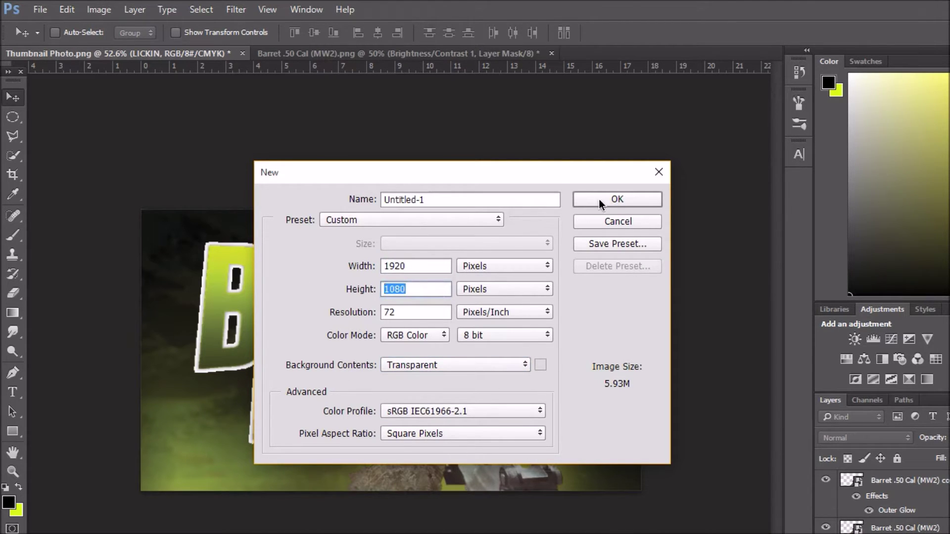
{"action": "left_click", "coordinate": [598, 199]}
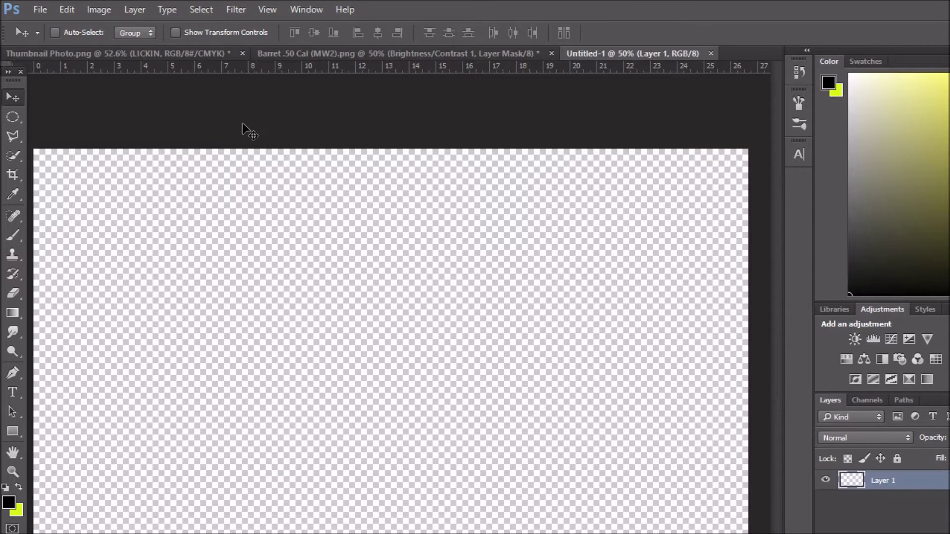
Try to copy the blurred game screenshot layer from Thumbnail Photo.png into the new document.
{"action": "left_click", "coordinate": [193, 52]}
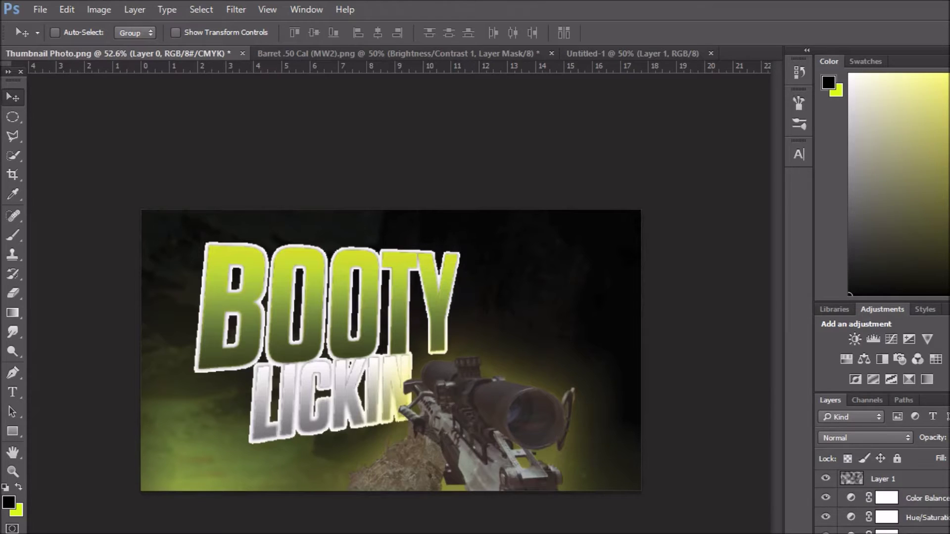
{"action": "right_click", "coordinate": [885, 479]}
{"action": "key", "text": "Escape"}
{"action": "key", "text": "ctrl+a"}
{"action": "left_click_drag", "start_coordinate": [519, 365], "coordinate": [332, 306]}
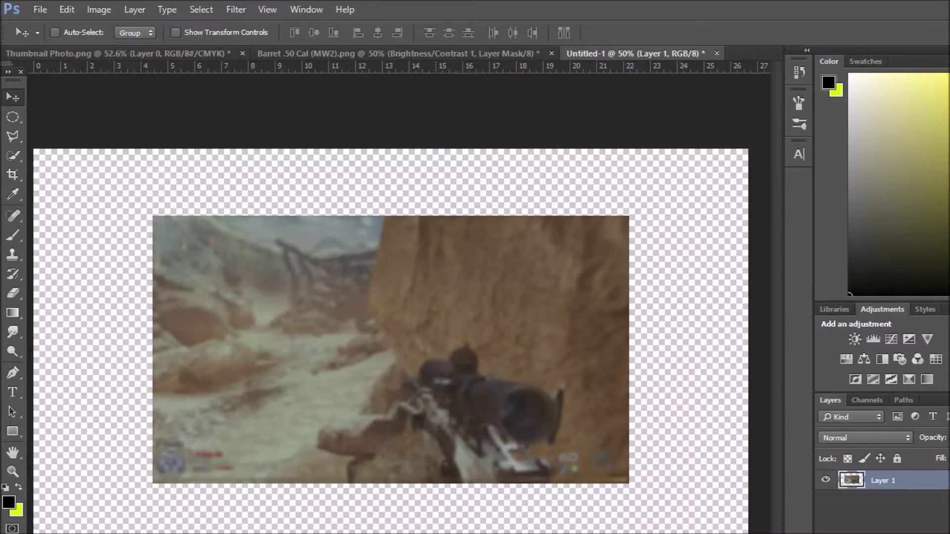
{"action": "key", "text": "ctrl"}
{"action": "key", "text": "ctrl+z"}
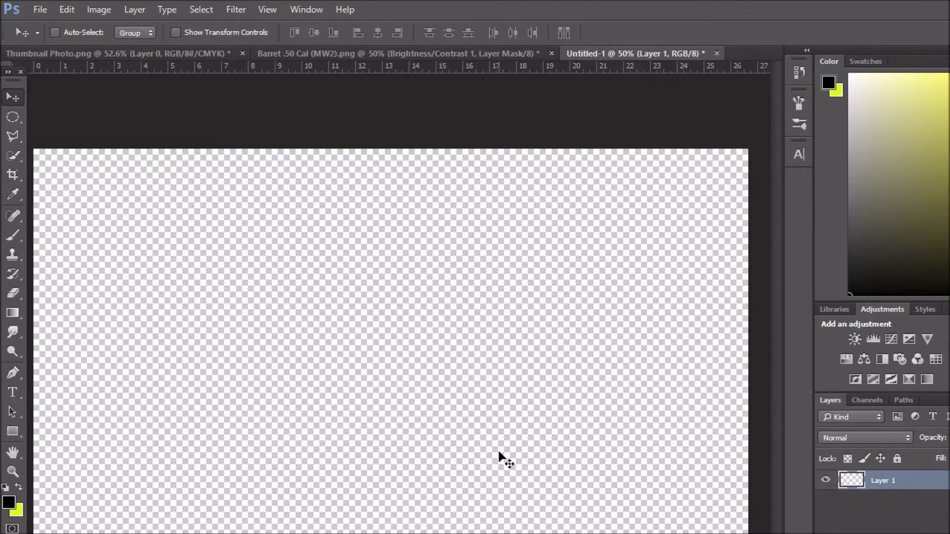
Place the Thumbnail Photo image from the canvas's upper-left corner and scale it to about 150% to fill the canvas.
{"action": "left_click_drag", "start_coordinate": [500, 454], "coordinate": [397, 373]}
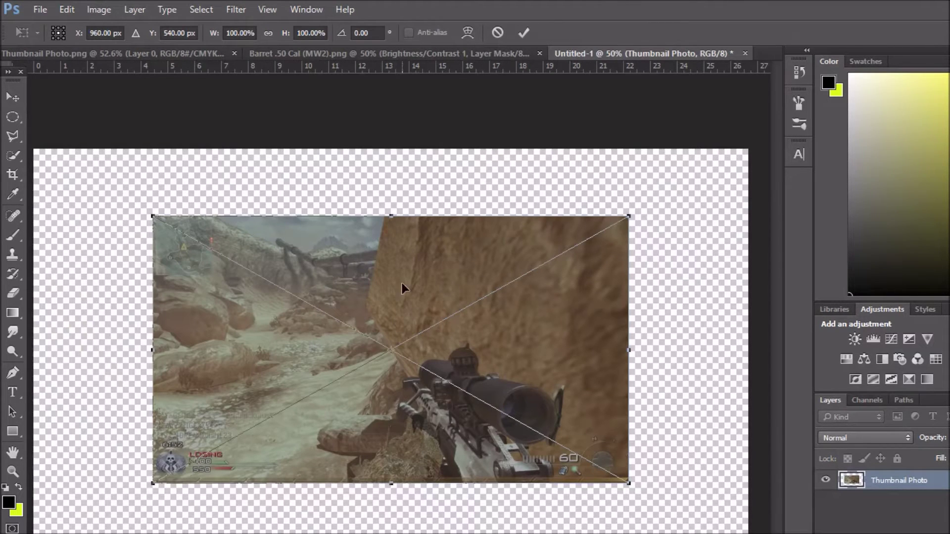
{"action": "left_click_drag", "start_coordinate": [245, 346], "coordinate": [128, 276]}
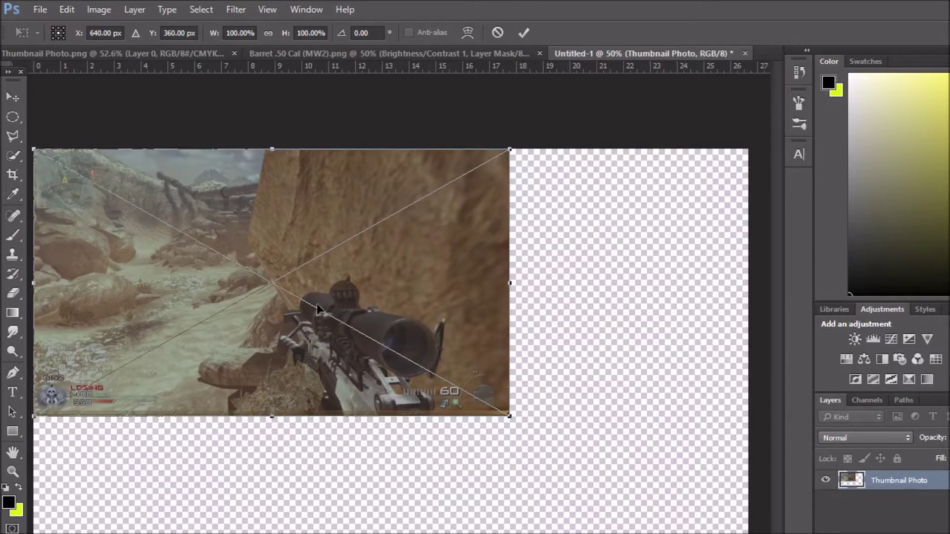
{"action": "left_click_drag", "start_coordinate": [510, 420], "coordinate": [751, 533]}
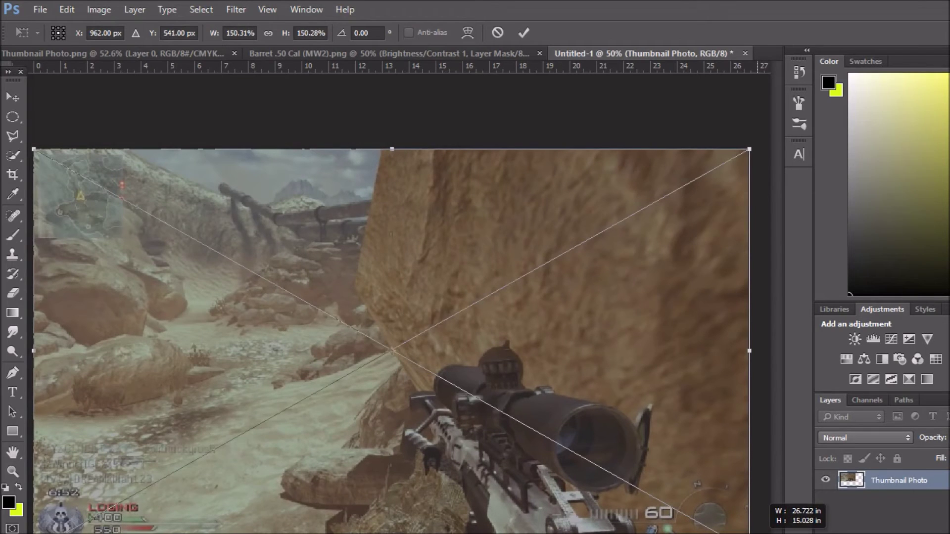
{"action": "key", "text": "Return"}
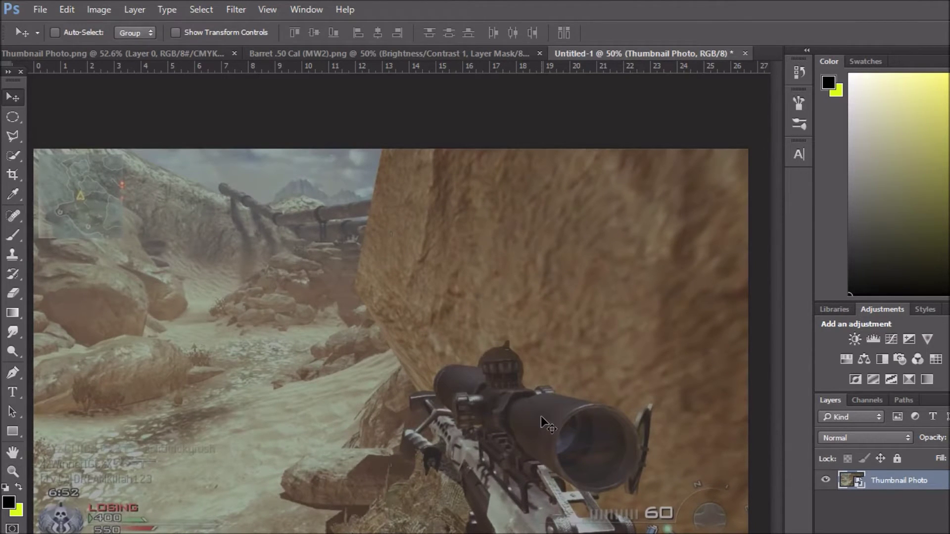
{"action": "key", "text": "ctrl+t"}
{"action": "left_click_drag", "start_coordinate": [748, 533], "coordinate": [749, 533]}
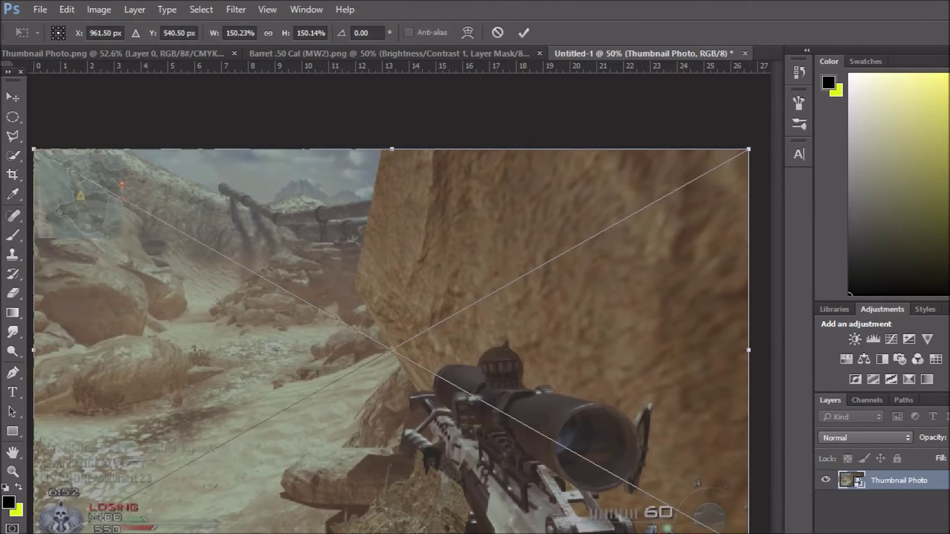
{"action": "key", "text": "Return"}
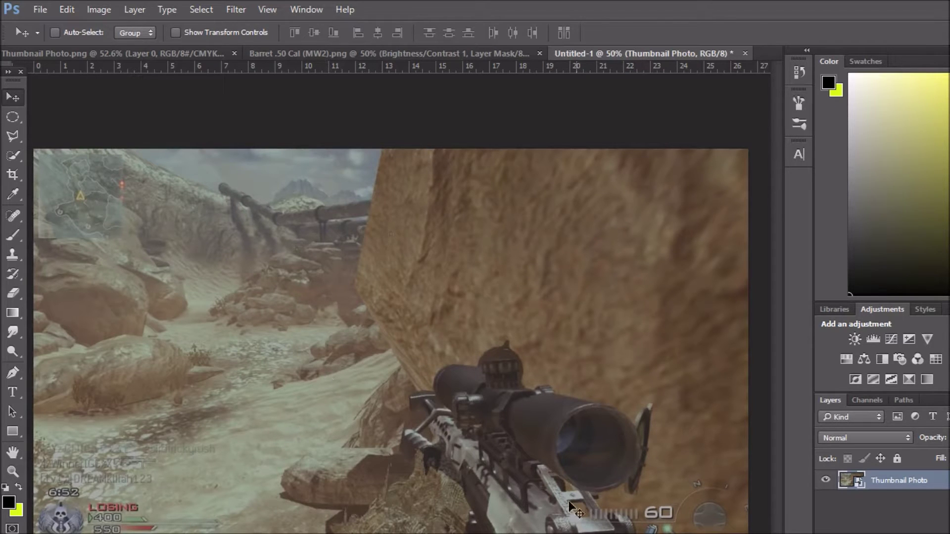
Examine the cut-out edges of the rifle and arm in the Barret .50 Cal (MW2) document.
{"action": "left_click", "coordinate": [321, 58]}
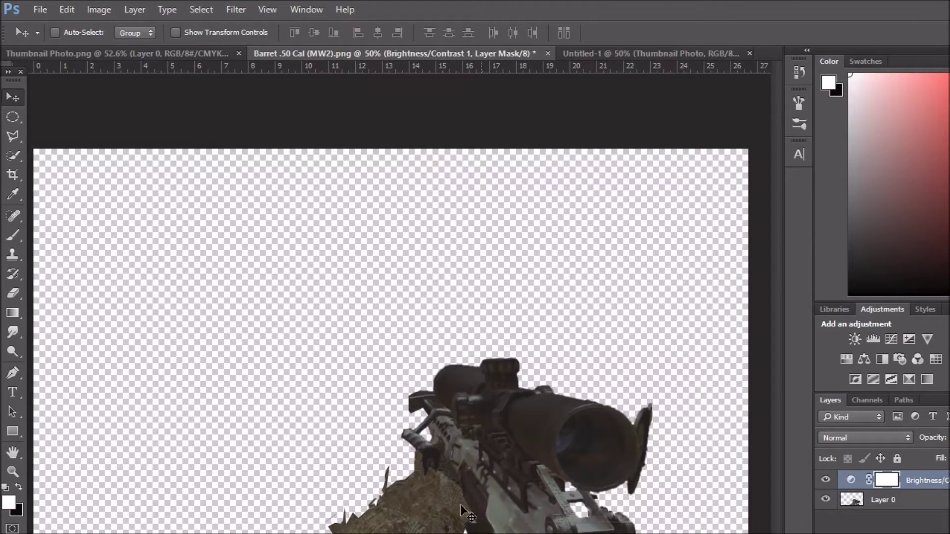
{"action": "scroll", "coordinate": [395, 514], "scroll_direction": "up", "scroll_amount": 5}
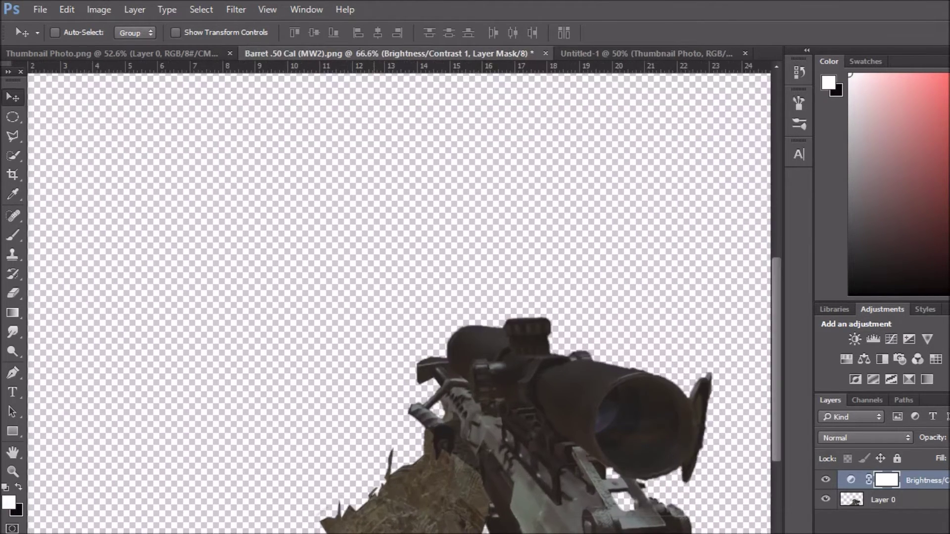
{"action": "scroll", "coordinate": [463, 376], "scroll_direction": "up", "scroll_amount": 5}
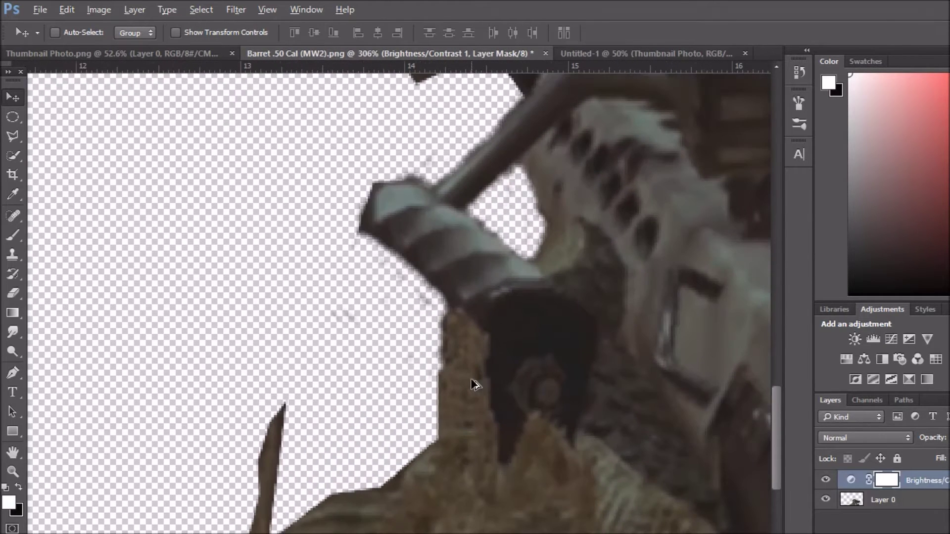
{"action": "scroll", "coordinate": [451, 222], "scroll_direction": "up", "scroll_amount": 3}
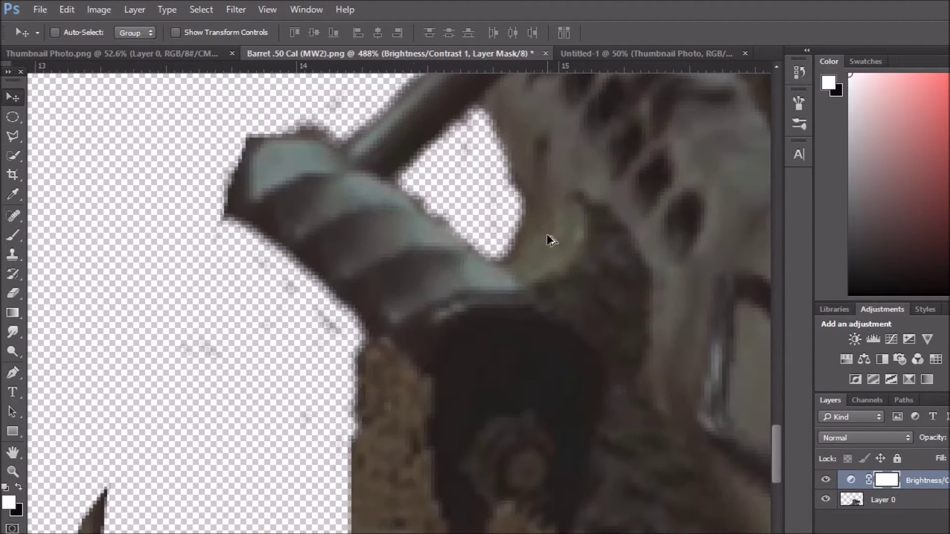
{"action": "scroll", "coordinate": [338, 147], "scroll_direction": "down", "scroll_amount": 10}
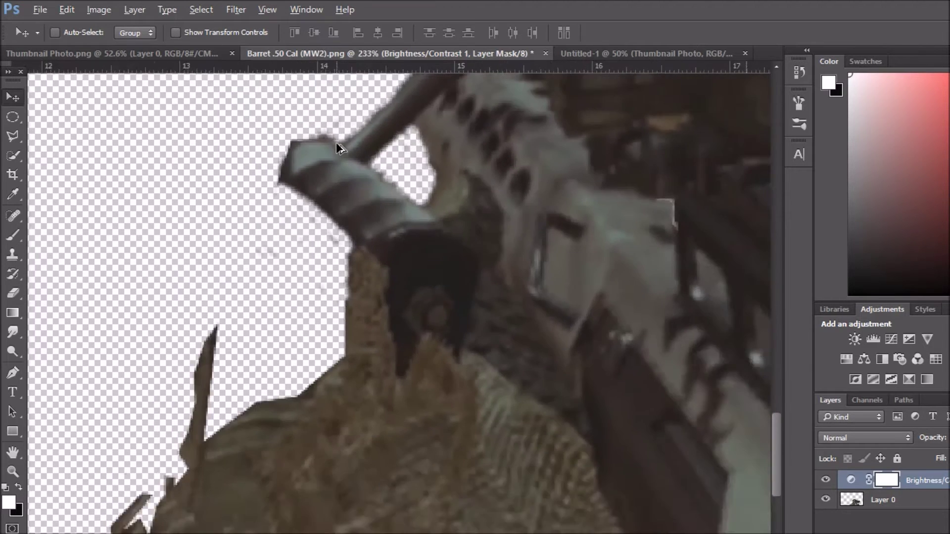
{"action": "scroll", "coordinate": [341, 142], "scroll_direction": "down", "scroll_amount": 2}
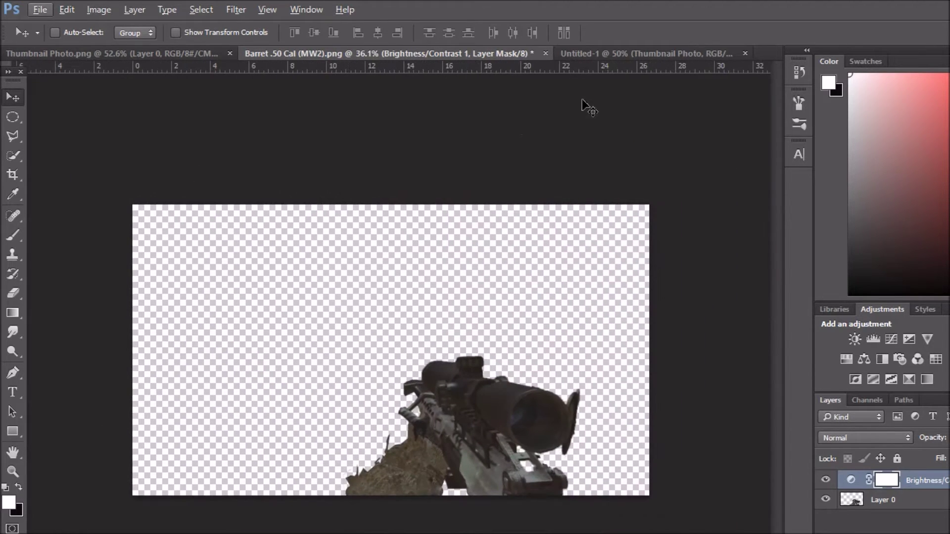
Return to the Untitled-1 document and activate the Polygonal Lasso tool.
{"action": "left_click", "coordinate": [626, 50]}
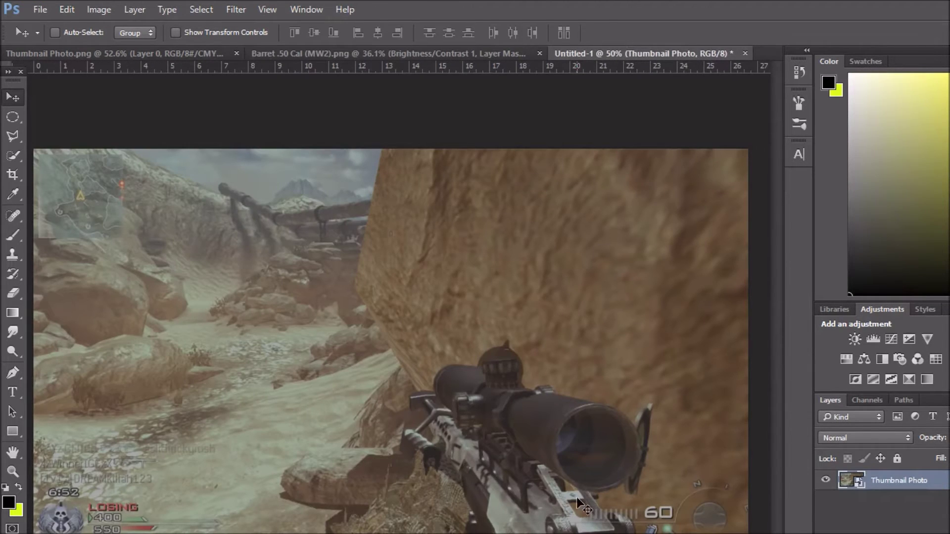
{"action": "left_click", "coordinate": [19, 141]}
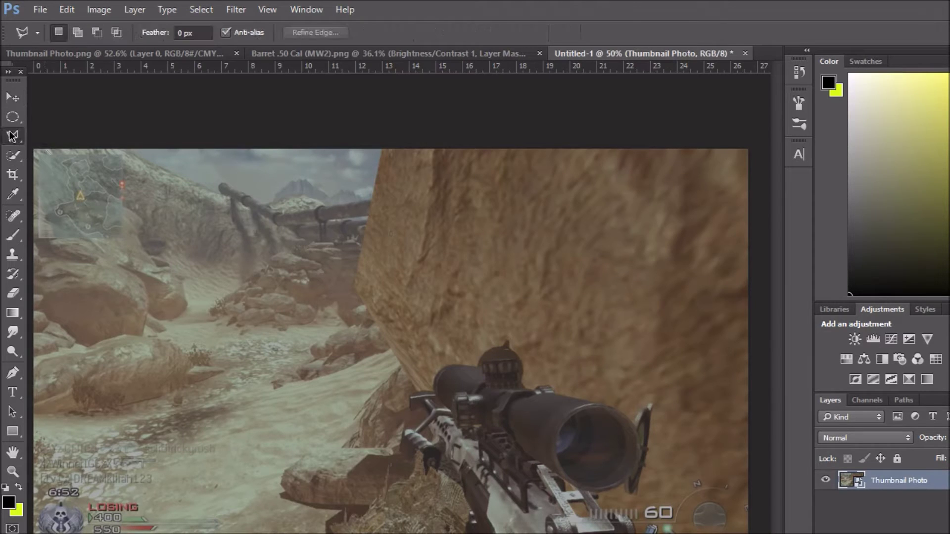
{"action": "right_click", "coordinate": [15, 142]}
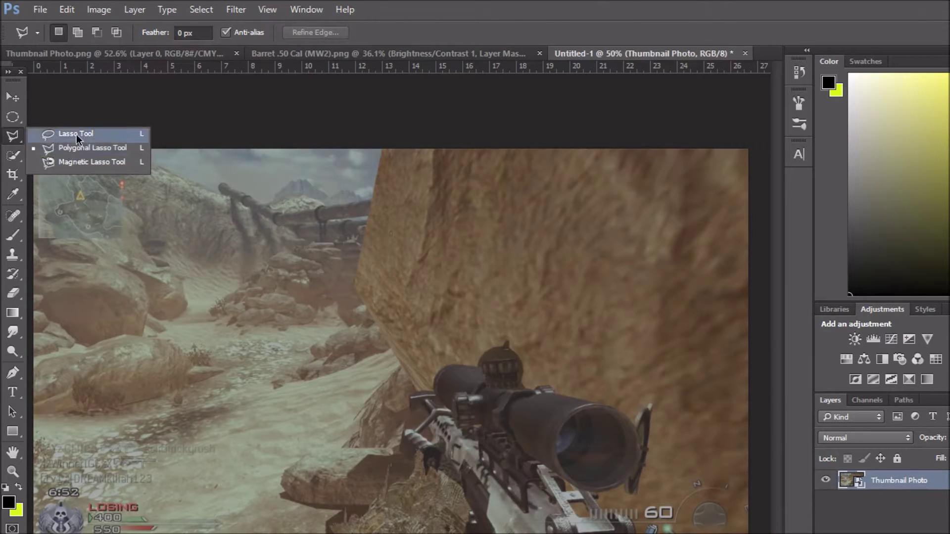
{"action": "left_click", "coordinate": [54, 131]}
{"action": "right_click", "coordinate": [15, 142]}
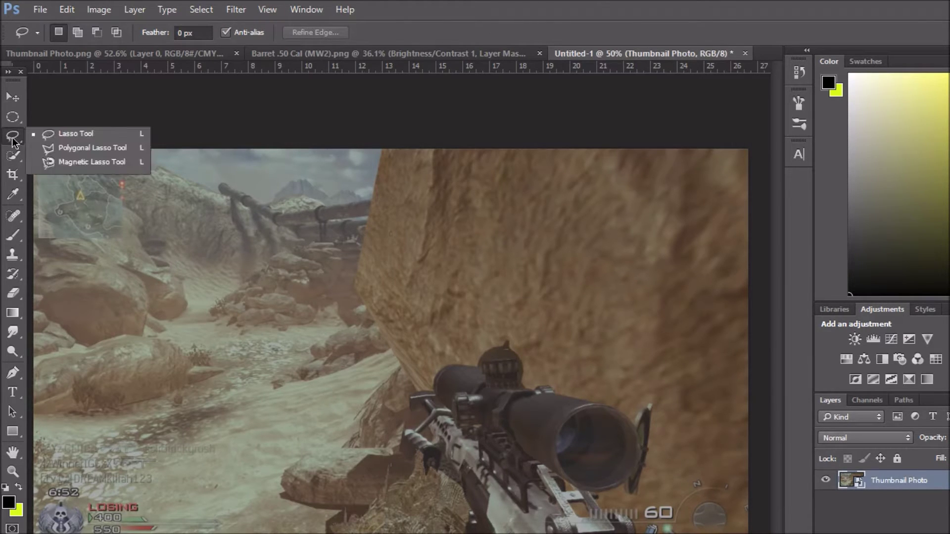
{"action": "left_click", "coordinate": [91, 151]}
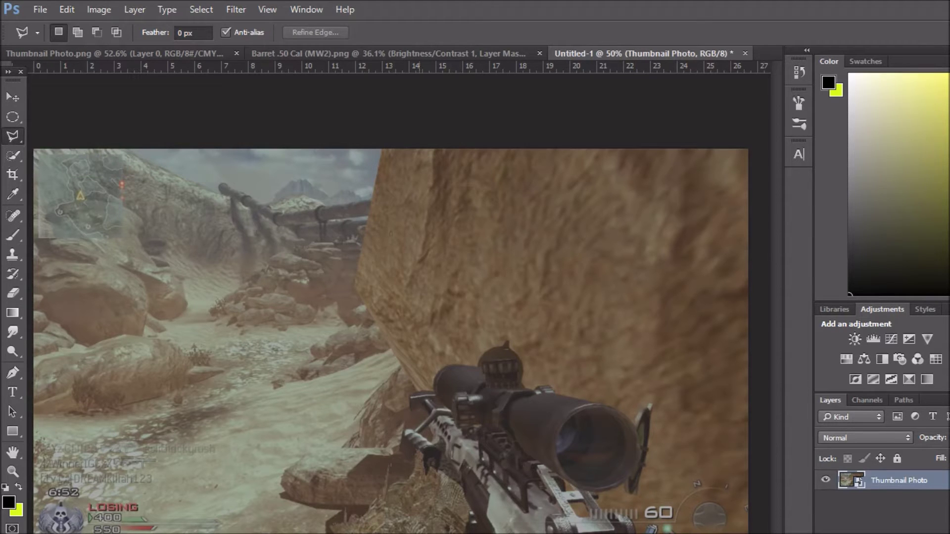
Start a polygonal lasso outline at the photo's bottom edge and trace the left contour of the camouflaged arm.
{"action": "scroll", "coordinate": [376, 504], "scroll_direction": "up", "scroll_amount": 5}
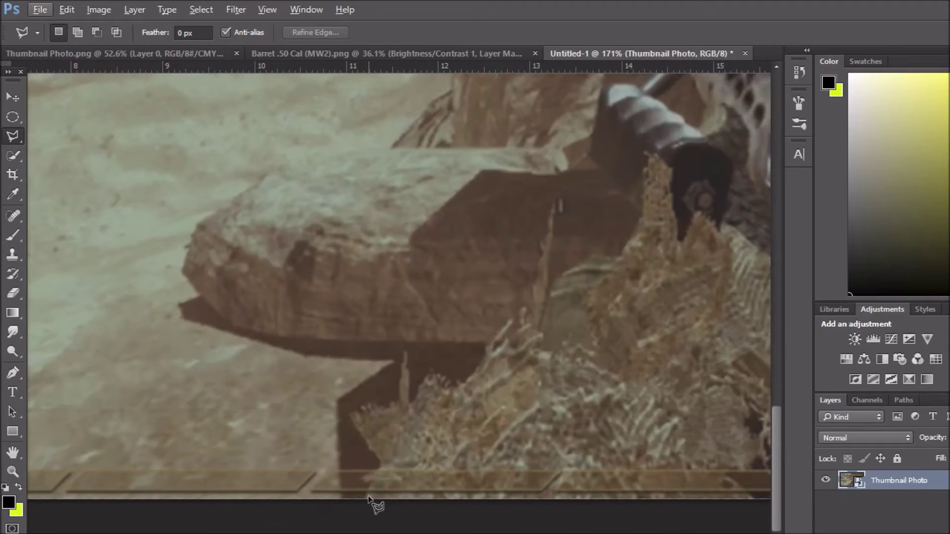
{"action": "key", "text": "alt"}
{"action": "left_click", "coordinate": [374, 481]}
{"action": "left_click", "coordinate": [357, 483]}
{"action": "left_click", "coordinate": [377, 467]}
{"action": "left_click", "coordinate": [351, 413]}
{"action": "left_click", "coordinate": [402, 406]}
{"action": "left_click", "coordinate": [404, 346]}
{"action": "left_click", "coordinate": [413, 400]}
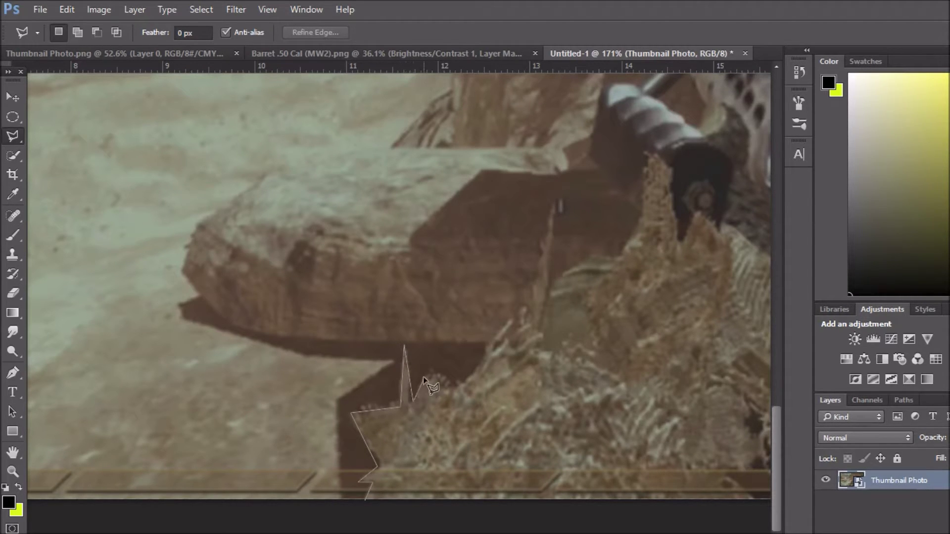
{"action": "left_click", "coordinate": [454, 380]}
Continue the outline around the rifle's lower-right end, close the selection below the canvas, and add an empty layer above the photo.
{"action": "mouse_move", "coordinate": [809, 381]}
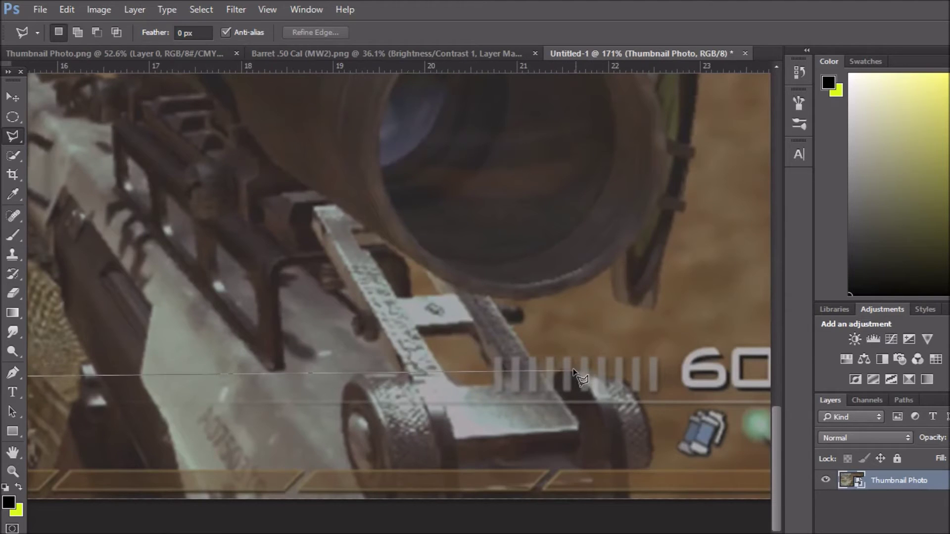
{"action": "left_click", "coordinate": [575, 365]}
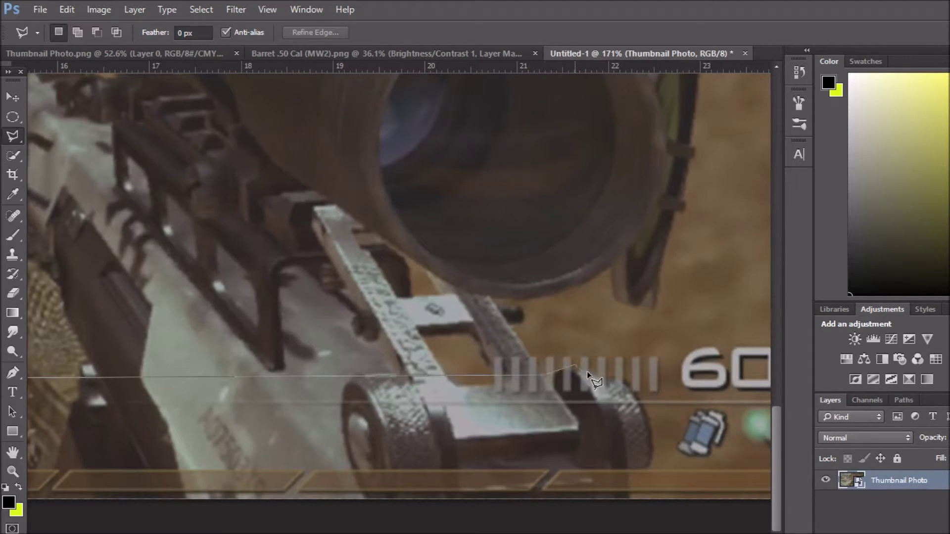
{"action": "left_click", "coordinate": [626, 379]}
{"action": "left_click", "coordinate": [652, 434]}
{"action": "left_click", "coordinate": [632, 474]}
{"action": "left_click", "coordinate": [631, 501]}
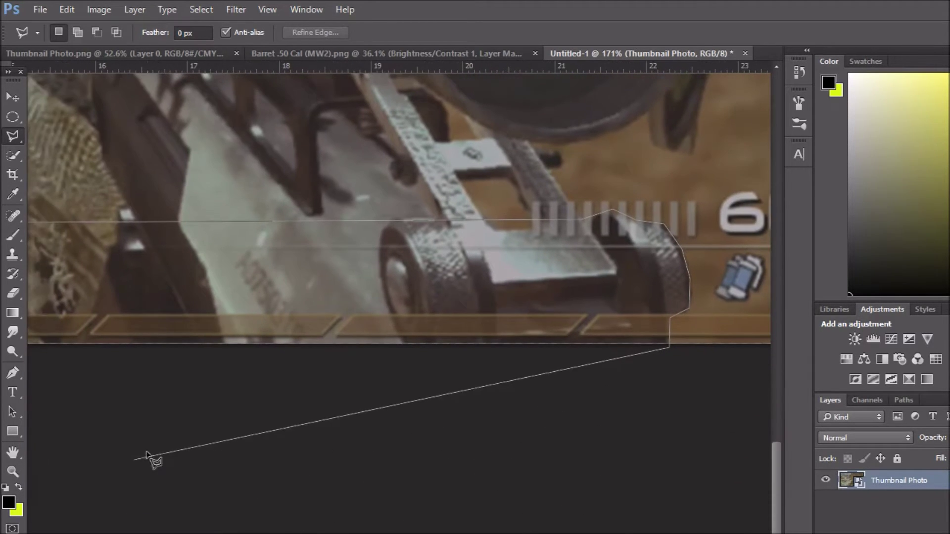
{"action": "left_click", "coordinate": [149, 457]}
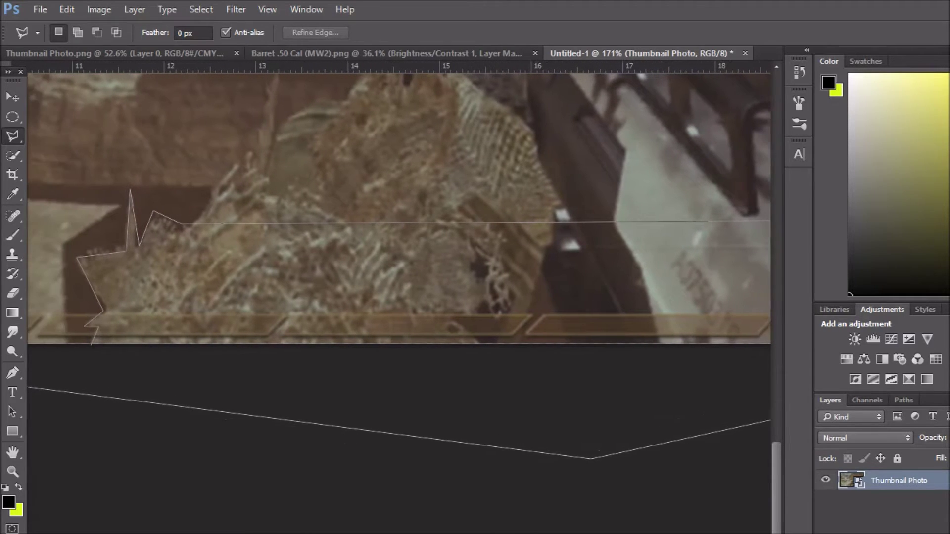
{"action": "left_click", "coordinate": [106, 349]}
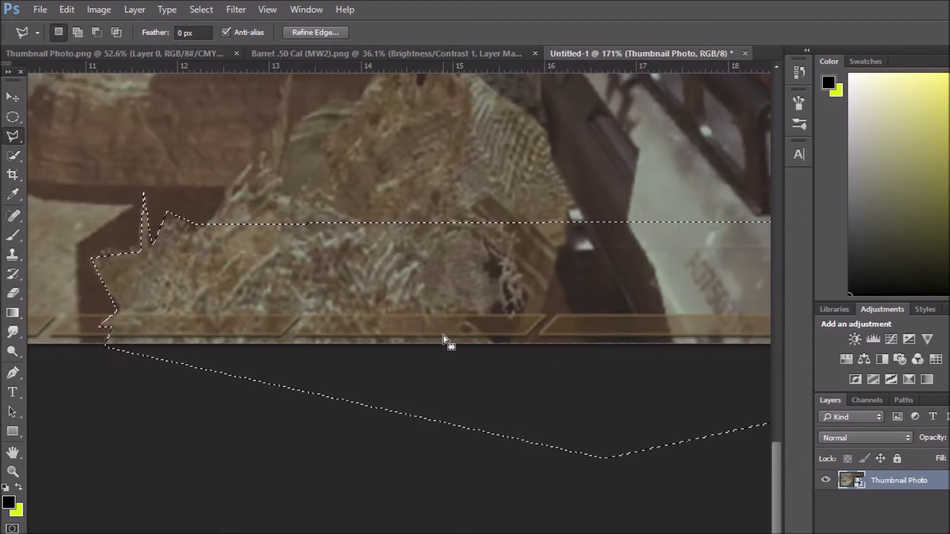
{"action": "key", "text": "ctrl+shift+alt+n"}
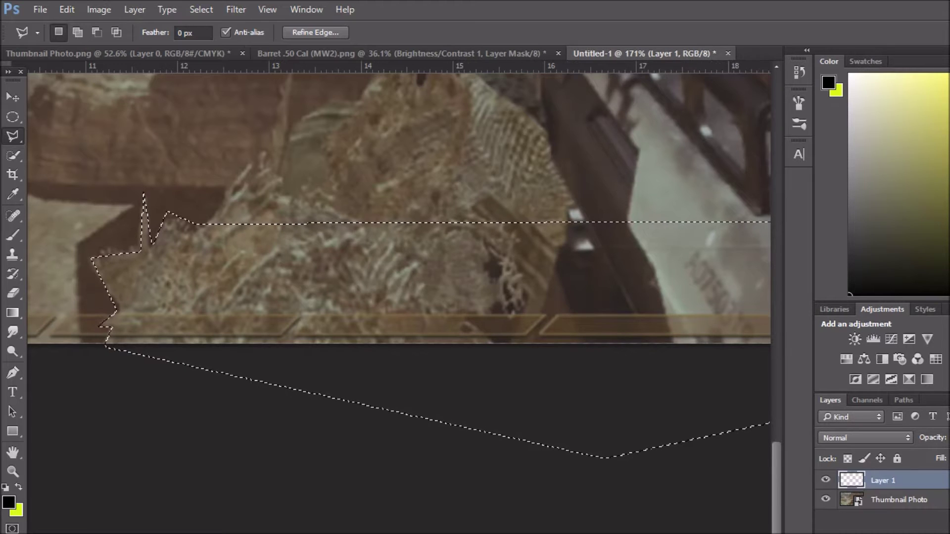
Clear the lasso selection around the arm in the Untitled-1 document.
{"action": "key", "text": "ctrl+d"}
{"action": "scroll", "coordinate": [651, 432], "scroll_direction": "down", "scroll_amount": 6}
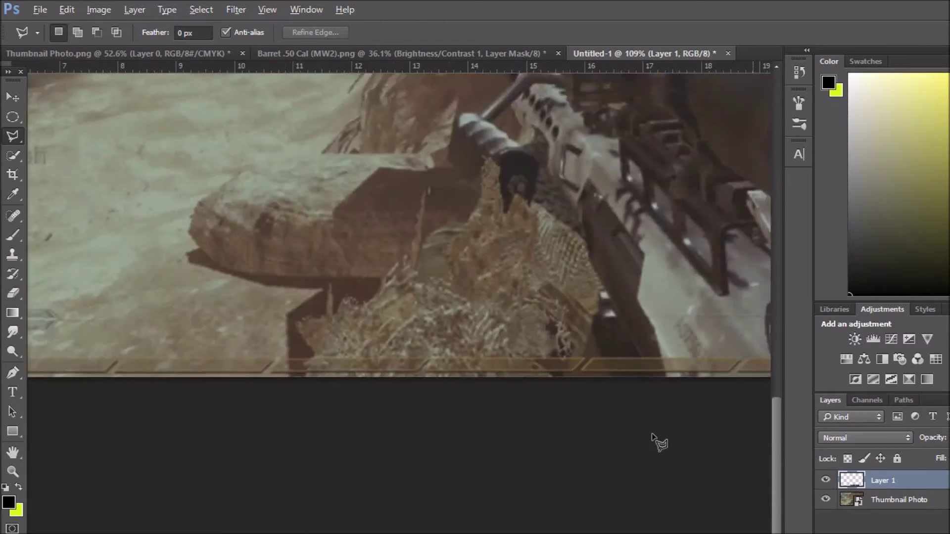
{"action": "scroll", "coordinate": [508, 479], "scroll_direction": "up", "scroll_amount": 5}
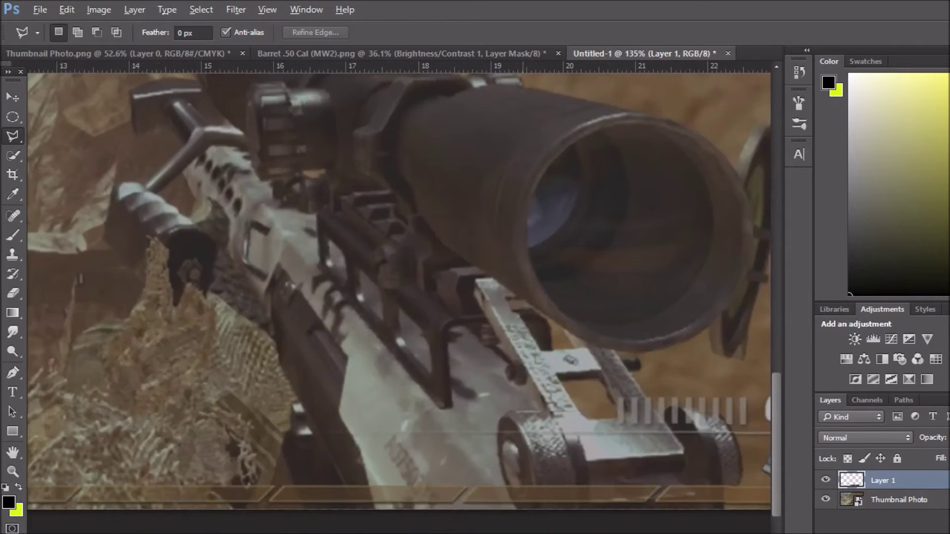
{"action": "scroll", "coordinate": [412, 529], "scroll_direction": "down", "scroll_amount": 2}
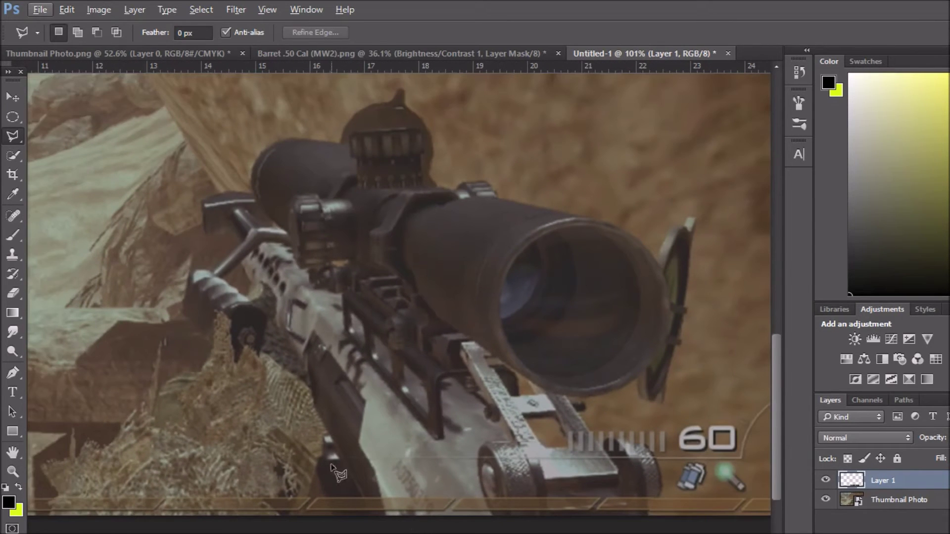
Try moving the contents of Layer 1 across the canvas with the Move tool, and undo the move.
{"action": "left_click", "coordinate": [9, 98]}
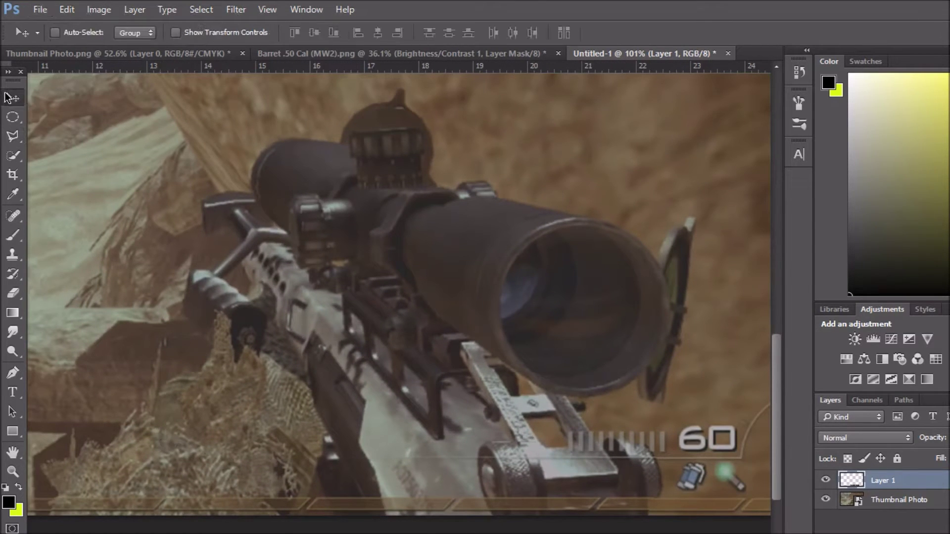
{"action": "left_click_drag", "start_coordinate": [443, 471], "coordinate": [548, 265]}
{"action": "key", "text": "ctrl+z"}
Try an Outer Glow layer style on Layer 1 with a size of 230 px.
{"action": "right_click", "coordinate": [903, 479]}
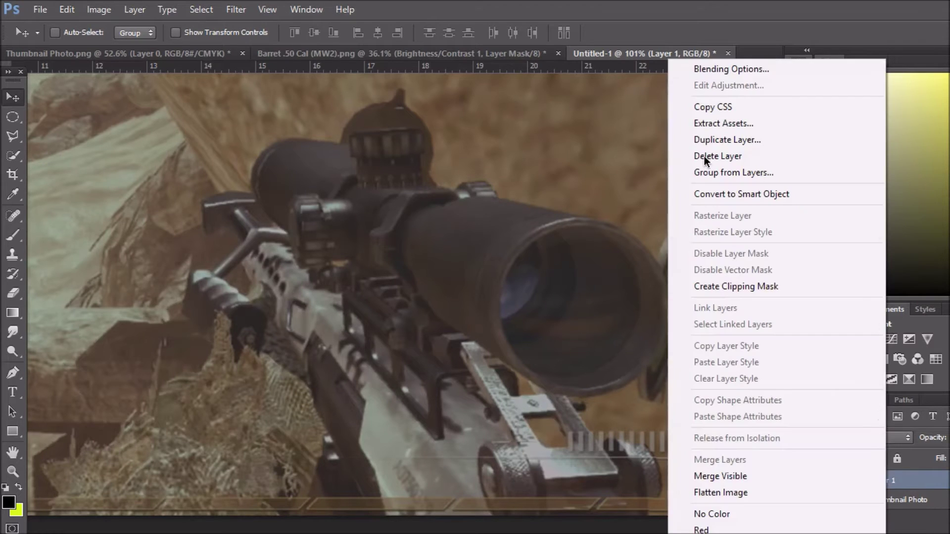
{"action": "left_click", "coordinate": [726, 64]}
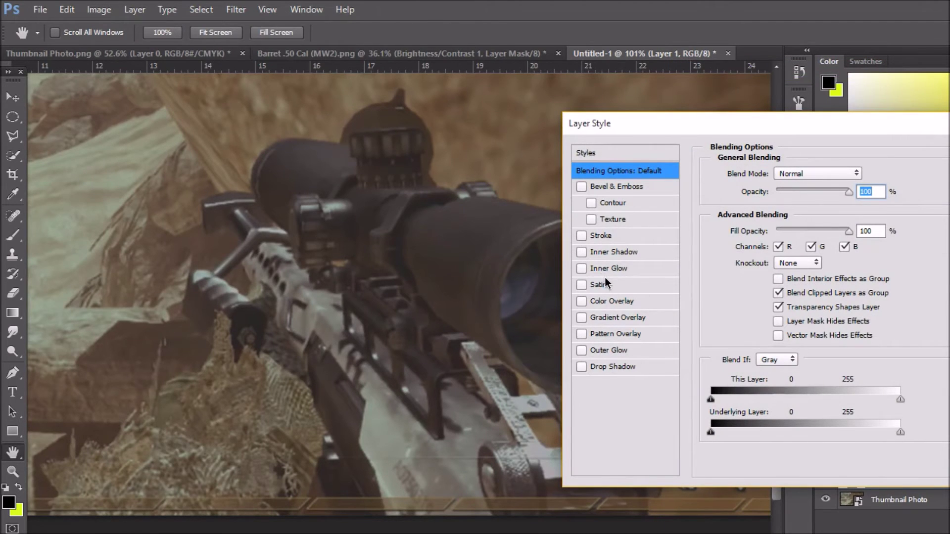
{"action": "left_click", "coordinate": [602, 350]}
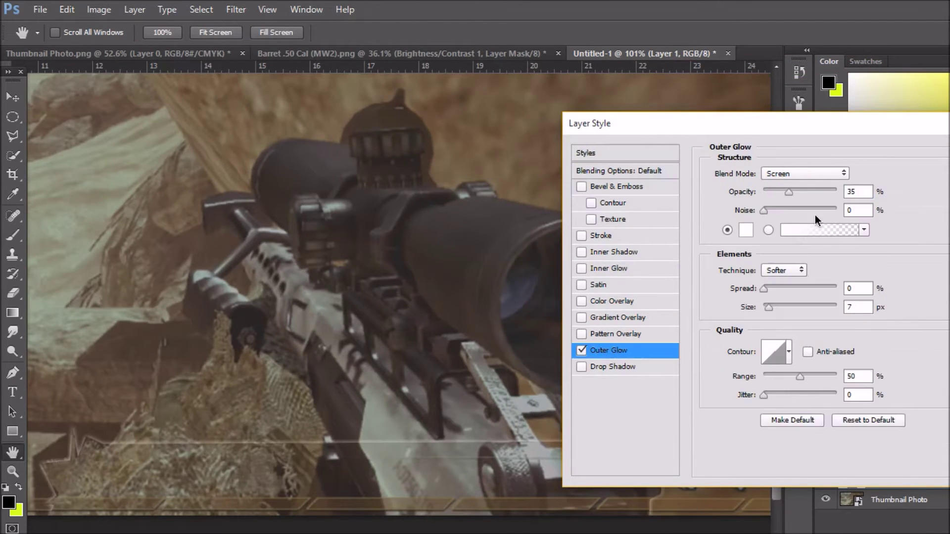
{"action": "left_click_drag", "start_coordinate": [768, 307], "coordinate": [825, 308]}
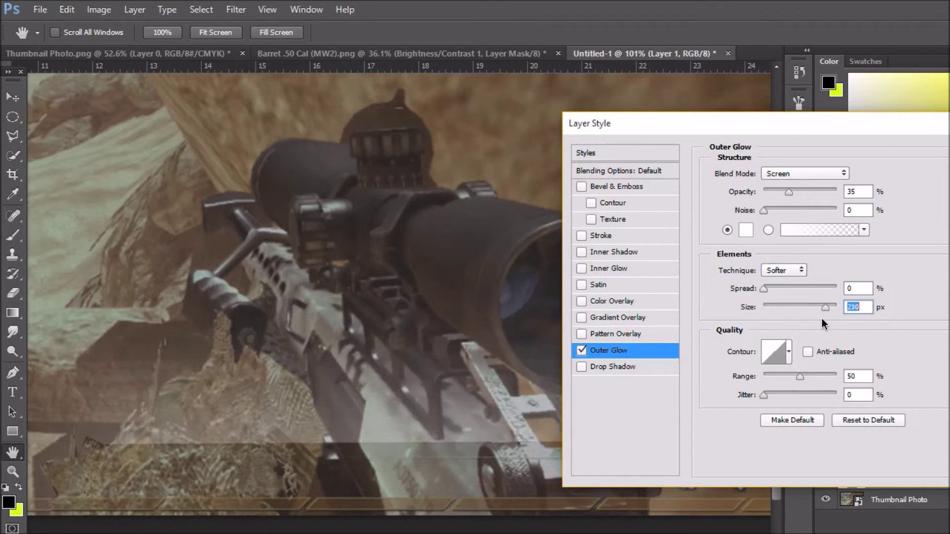
{"action": "key", "text": "Return"}
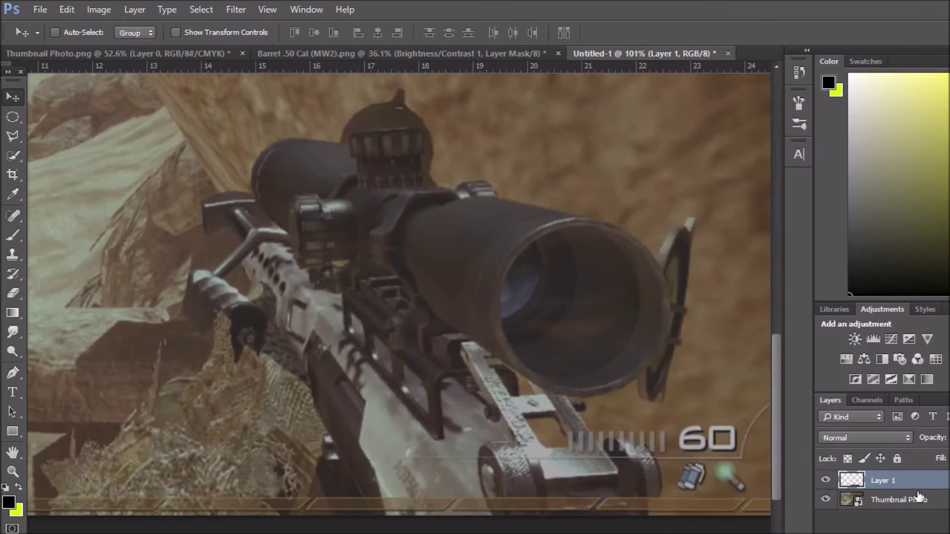
Delete Layer 1 and copy the cut-out rifle layer from the Barret .50 Cal (MW2) document into Untitled-1.
{"action": "key", "text": "Delete"}
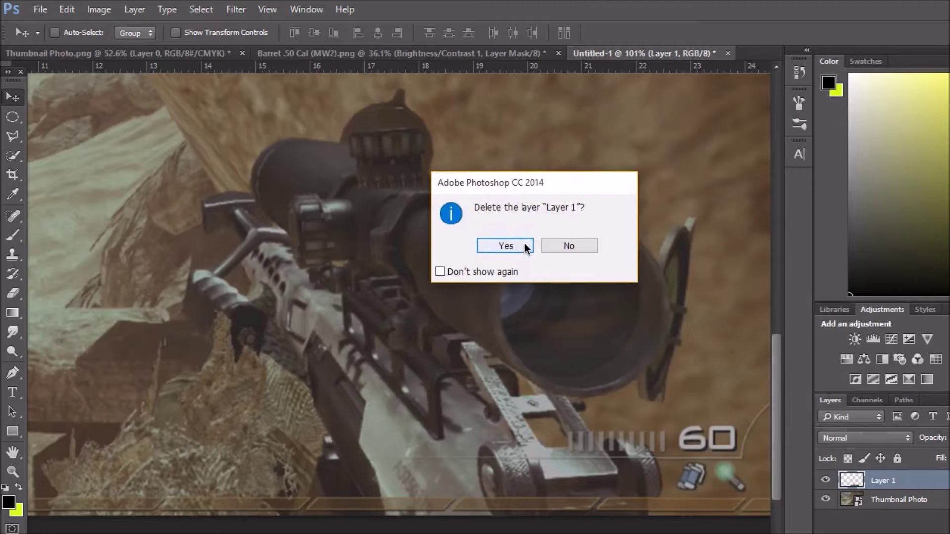
{"action": "left_click", "coordinate": [525, 246]}
{"action": "left_click", "coordinate": [302, 54]}
{"action": "left_click_drag", "start_coordinate": [857, 500], "coordinate": [851, 502]}
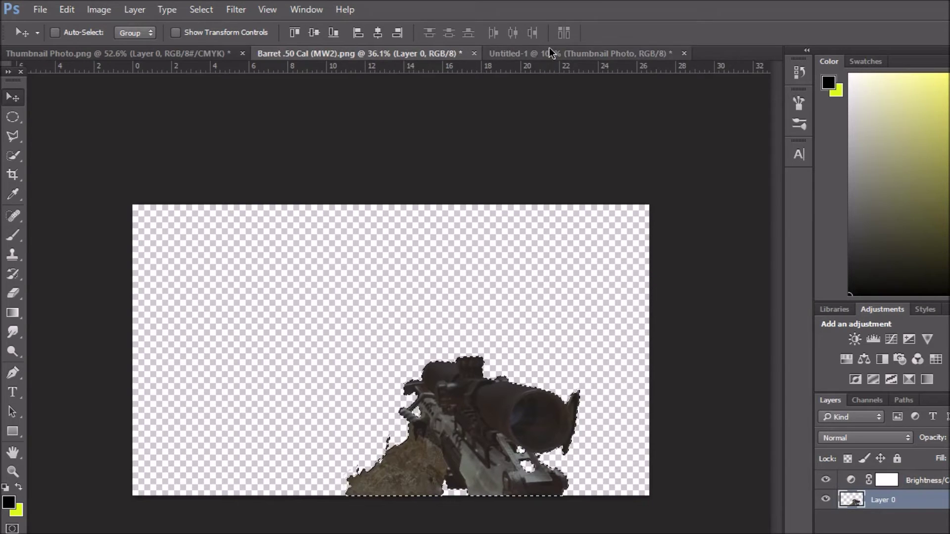
{"action": "left_click_drag", "start_coordinate": [551, 53], "coordinate": [630, 363]}
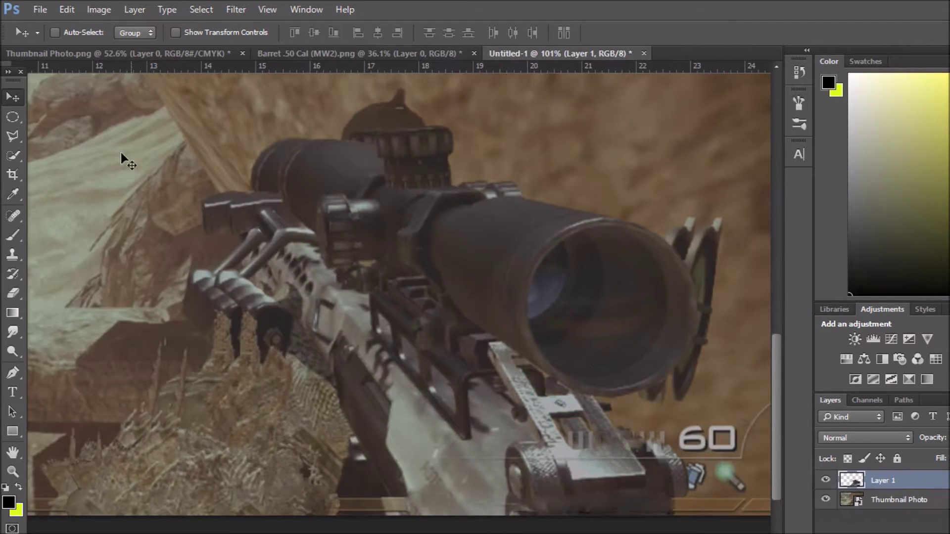
Move and nudge the cut-out rifle layer until it lines up exactly with the rifle in the photo.
{"action": "left_click_drag", "start_coordinate": [483, 291], "coordinate": [455, 287]}
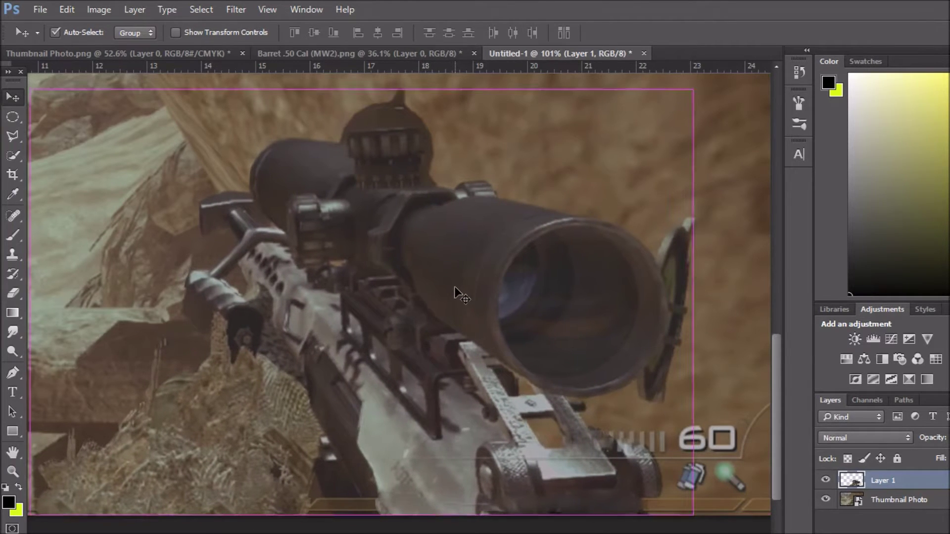
{"action": "key", "text": "Right"}
{"action": "key", "text": "Right"}
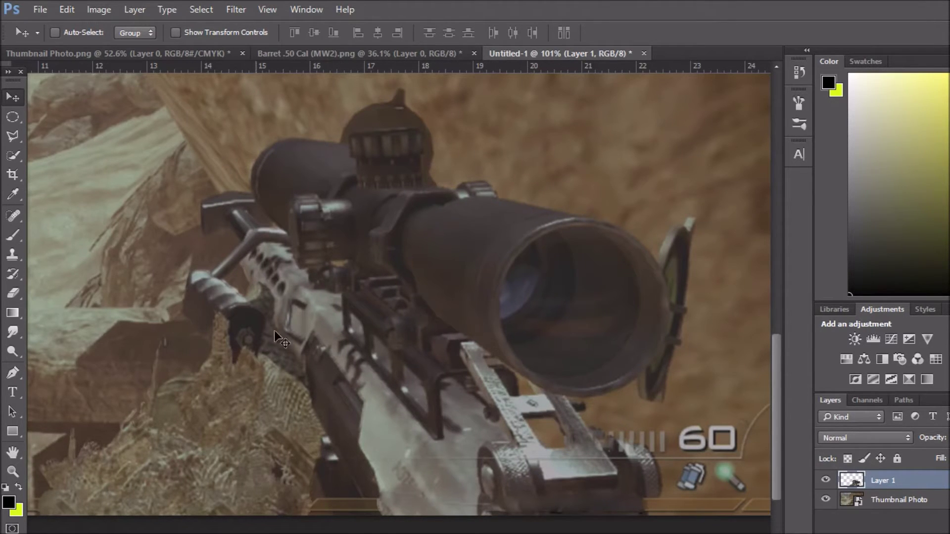
{"action": "scroll", "coordinate": [424, 329], "scroll_direction": "down", "scroll_amount": 5}
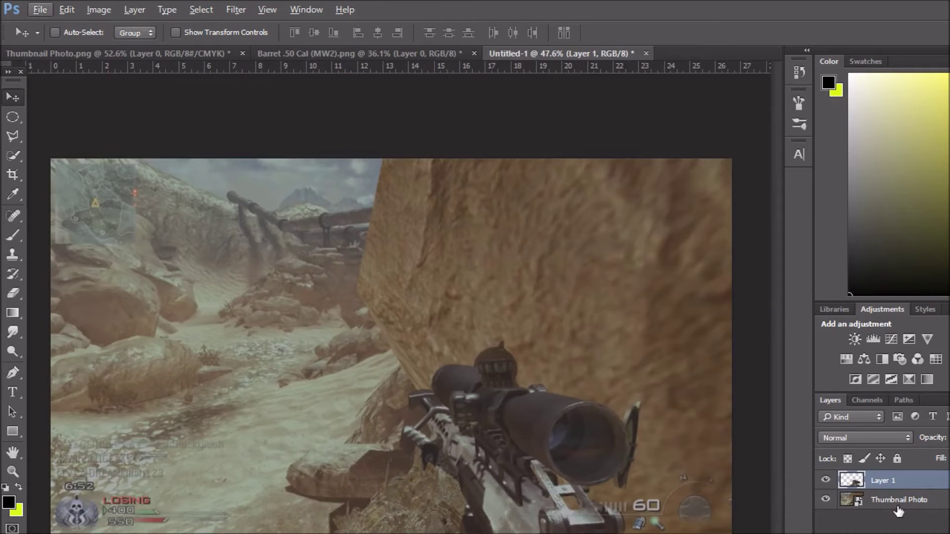
Add a Brightness/Contrast adjustment directly above the Thumbnail Photo layer with brightness set to -42.
{"action": "left_click", "coordinate": [898, 508]}
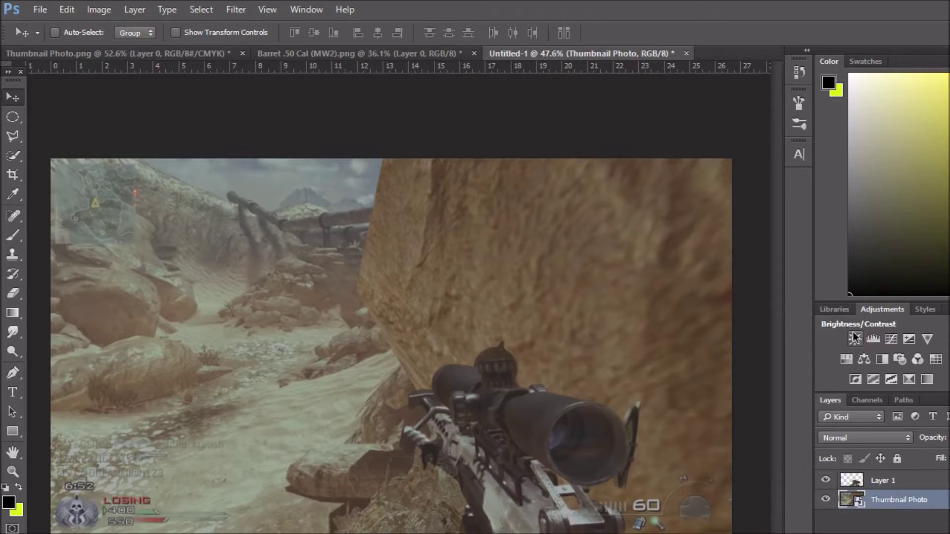
{"action": "left_click", "coordinate": [846, 309]}
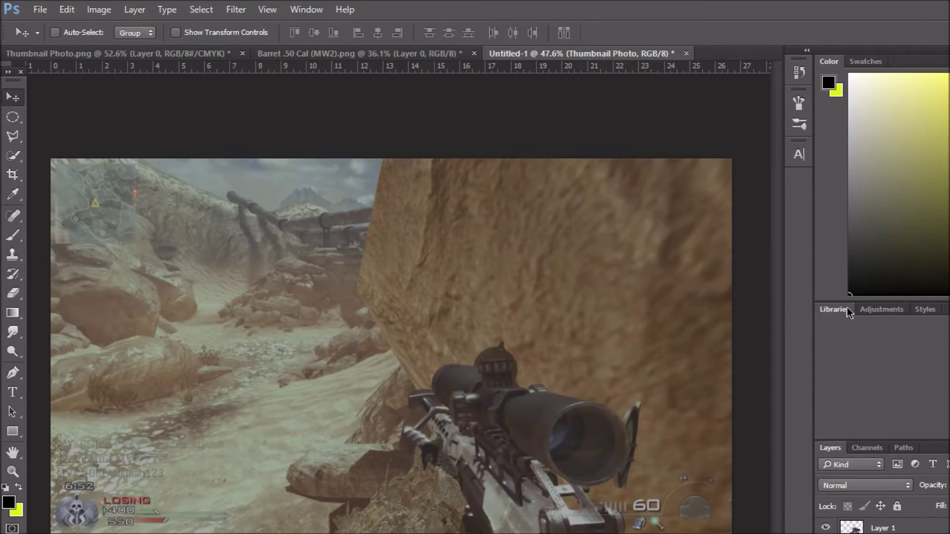
{"action": "left_click", "coordinate": [883, 309]}
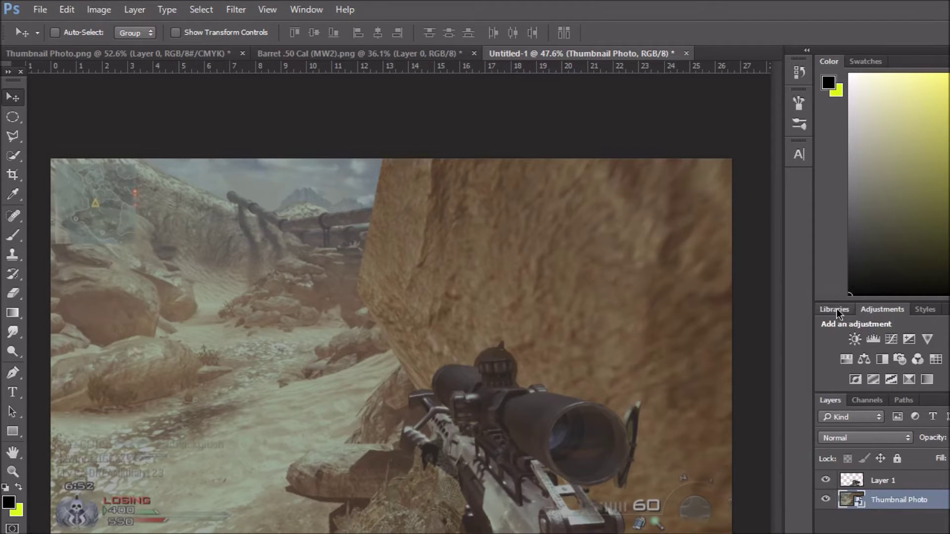
{"action": "left_click", "coordinate": [836, 308]}
{"action": "left_click", "coordinate": [880, 313]}
{"action": "left_click", "coordinate": [854, 339]}
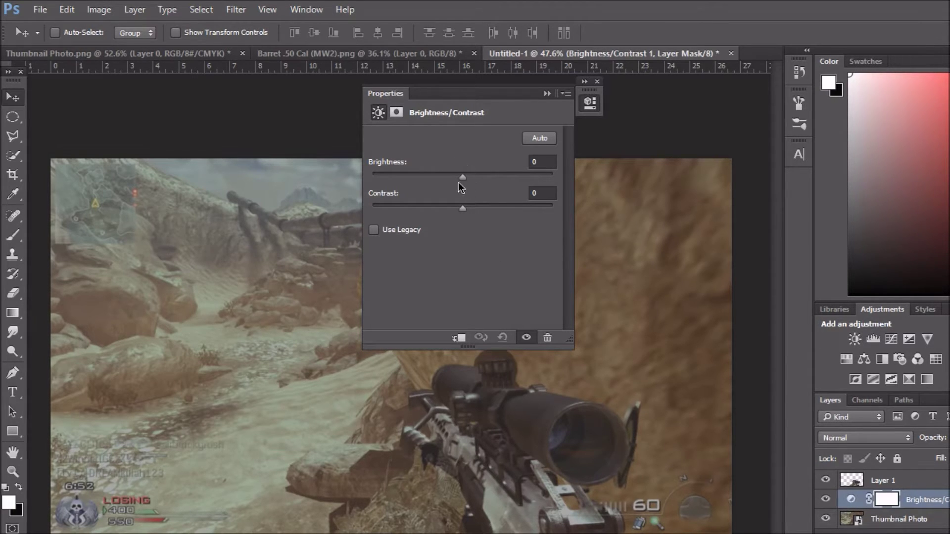
{"action": "left_click_drag", "start_coordinate": [463, 177], "coordinate": [438, 178]}
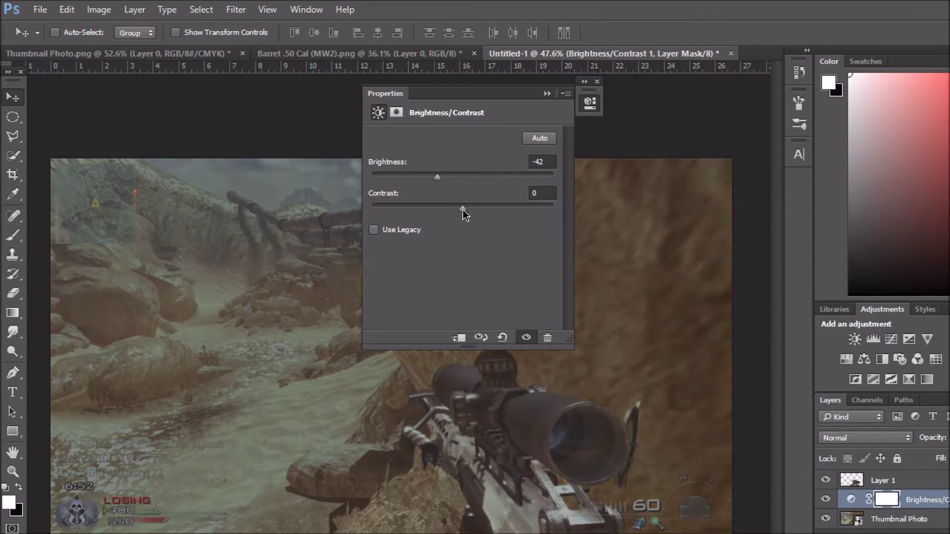
{"action": "left_click", "coordinate": [547, 94]}
Add a Curves adjustment above Brightness/Contrast and shape an S-curve with lowered shadows and raised highlights.
{"action": "left_click", "coordinate": [891, 339]}
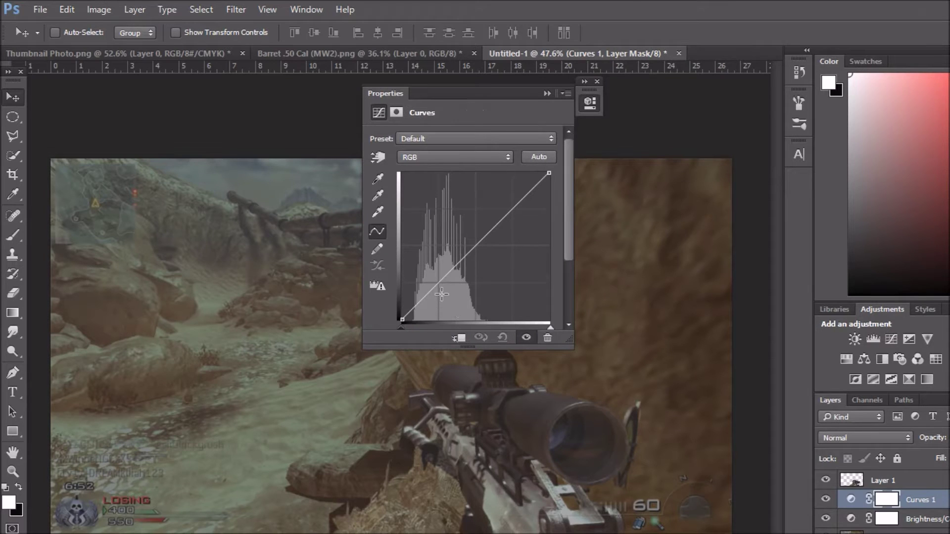
{"action": "left_click_drag", "start_coordinate": [437, 284], "coordinate": [445, 290]}
{"action": "left_click_drag", "start_coordinate": [525, 207], "coordinate": [507, 197]}
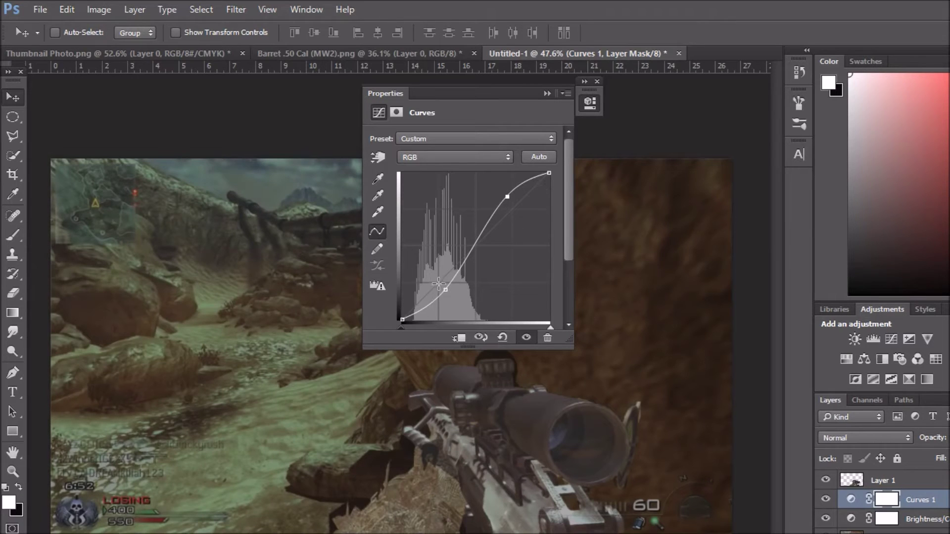
{"action": "left_click_drag", "start_coordinate": [444, 291], "coordinate": [452, 290]}
{"action": "left_click", "coordinate": [549, 93]}
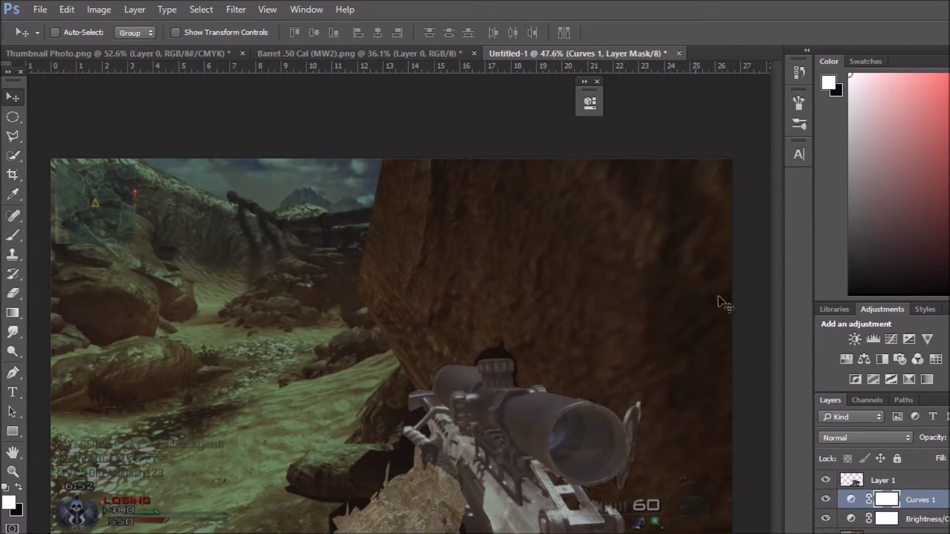
Add an Exposure adjustment above Curves with exposure -0.39, offset 0 and gamma correction 0.71.
{"action": "left_click", "coordinate": [910, 340]}
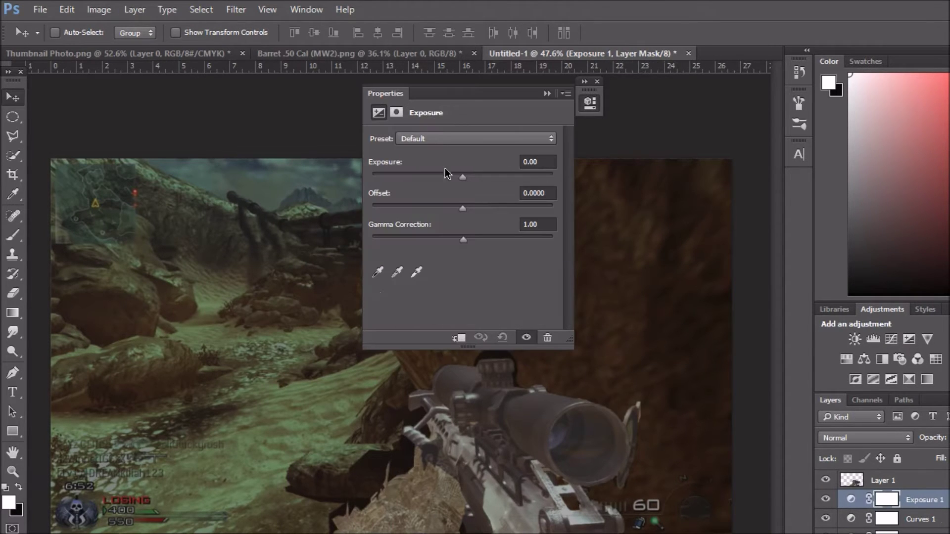
{"action": "left_click_drag", "start_coordinate": [462, 176], "coordinate": [457, 176]}
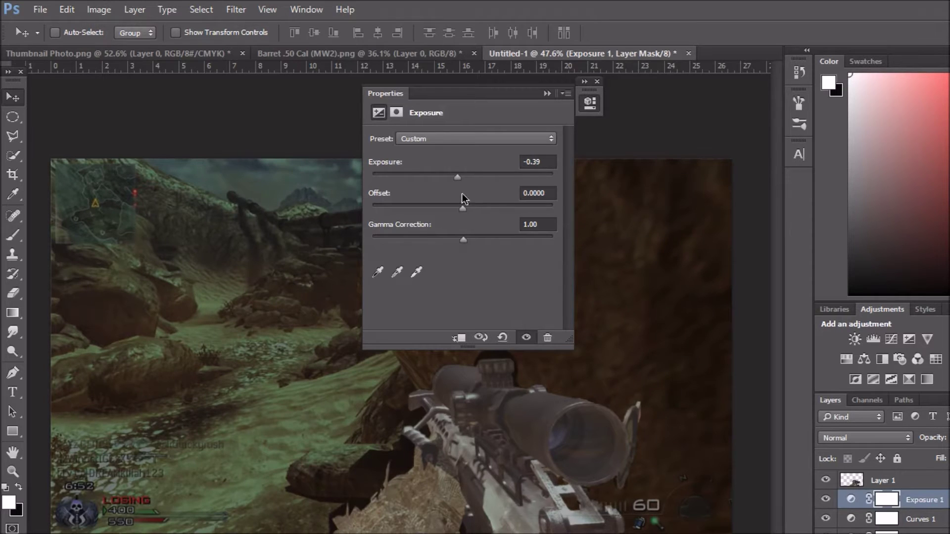
{"action": "left_click_drag", "start_coordinate": [463, 209], "coordinate": [460, 209]}
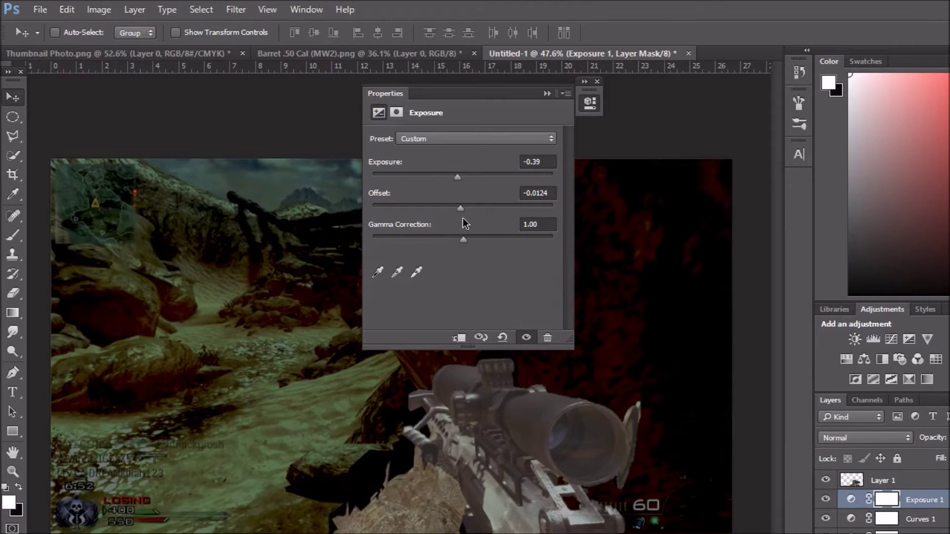
{"action": "left_click", "coordinate": [549, 193]}
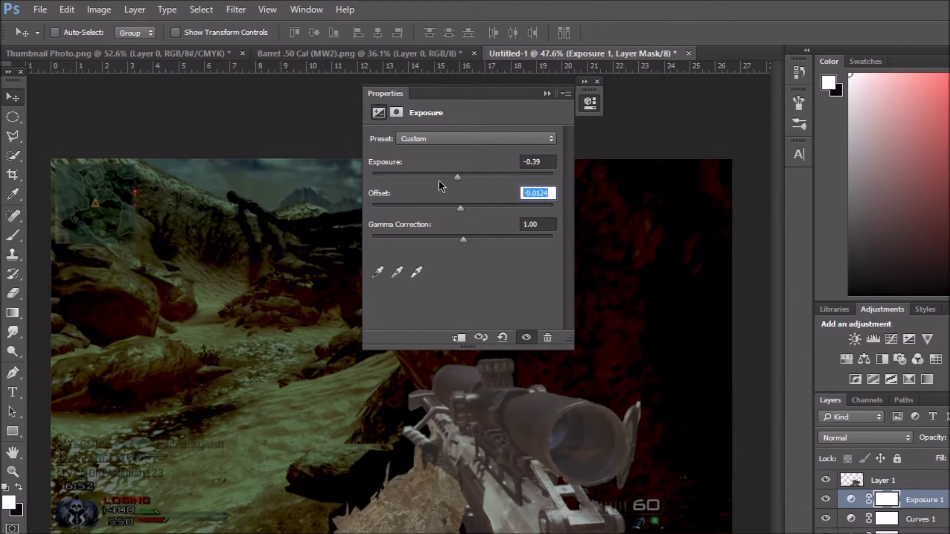
{"action": "type", "text": "0"}
{"action": "key", "text": "Return"}
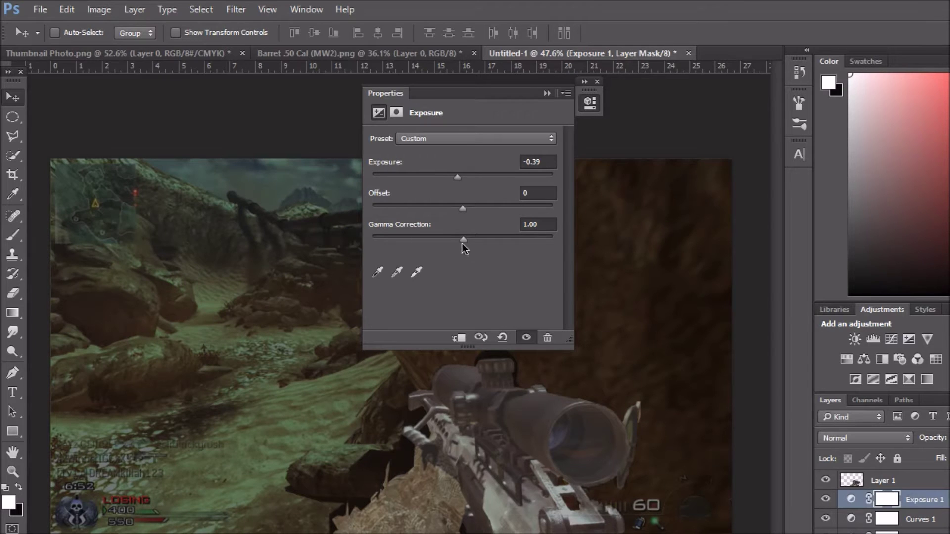
{"action": "left_click_drag", "start_coordinate": [468, 238], "coordinate": [483, 240]}
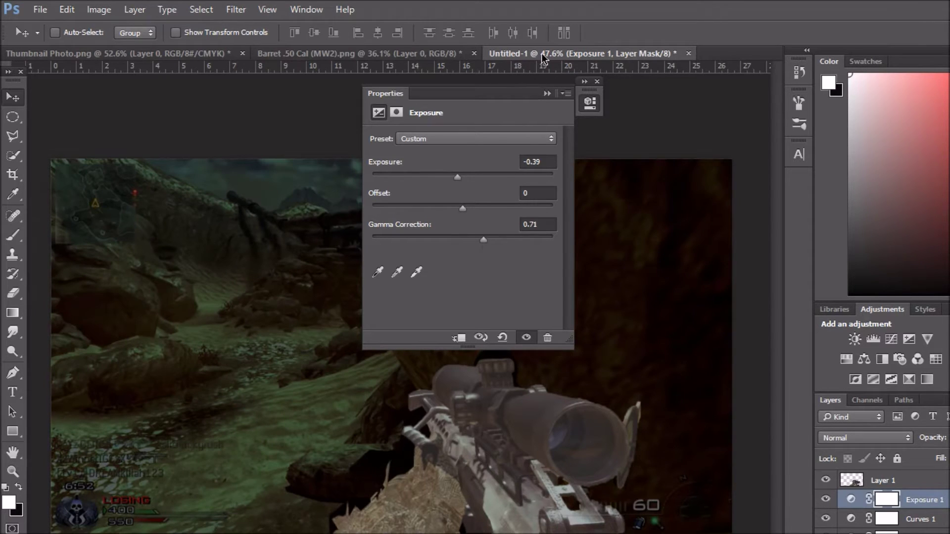
{"action": "left_click", "coordinate": [548, 94]}
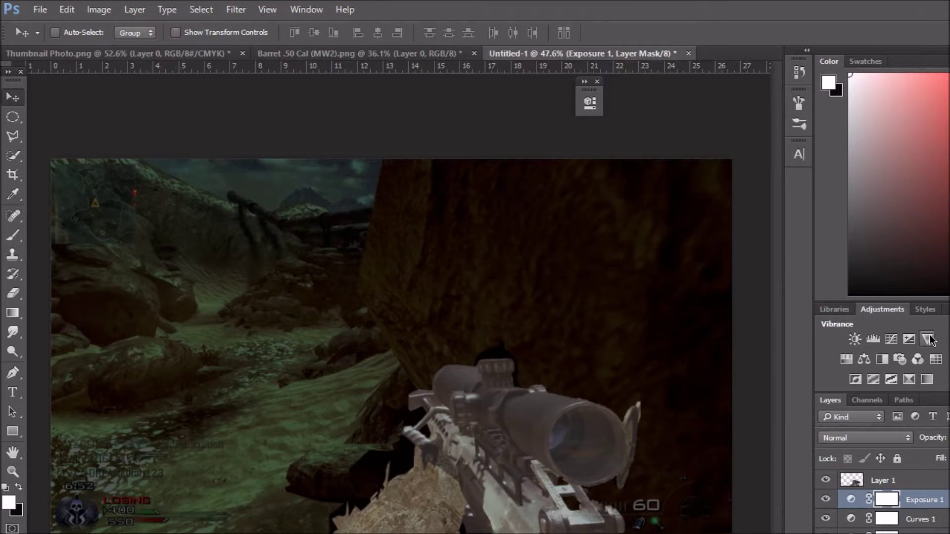
Add a Hue/Saturation adjustment at default values and a Color Balance adjustment shifting the midtones slightly toward magenta, yellow and red.
{"action": "left_click", "coordinate": [846, 359]}
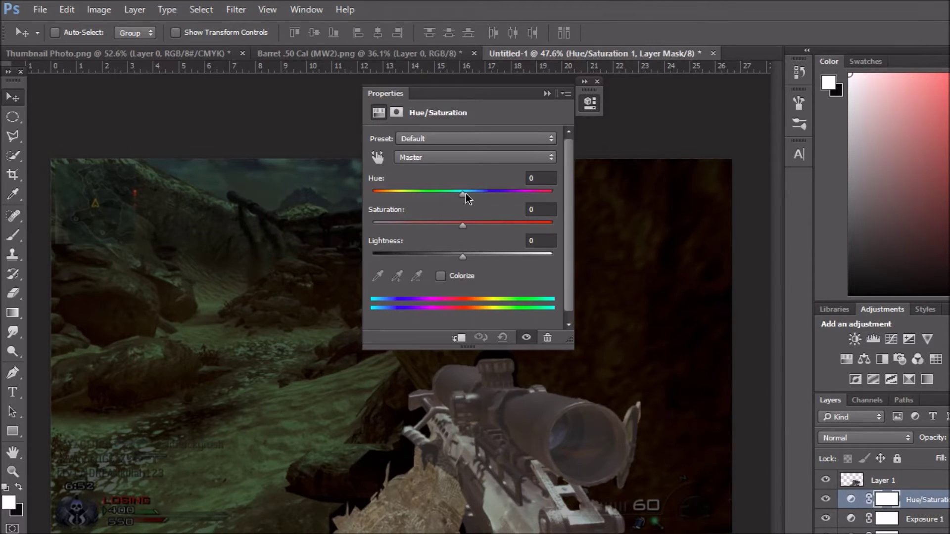
{"action": "left_click", "coordinate": [547, 94]}
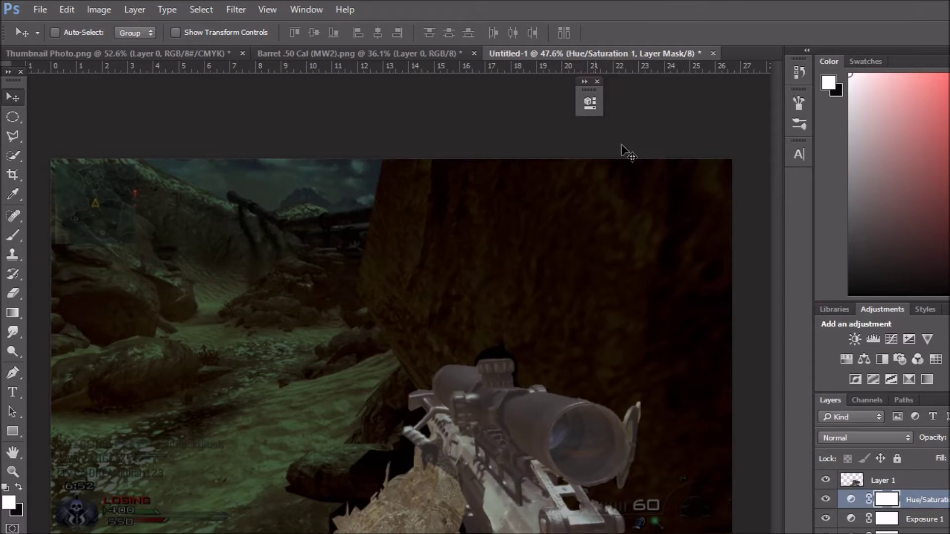
{"action": "left_click", "coordinate": [866, 360]}
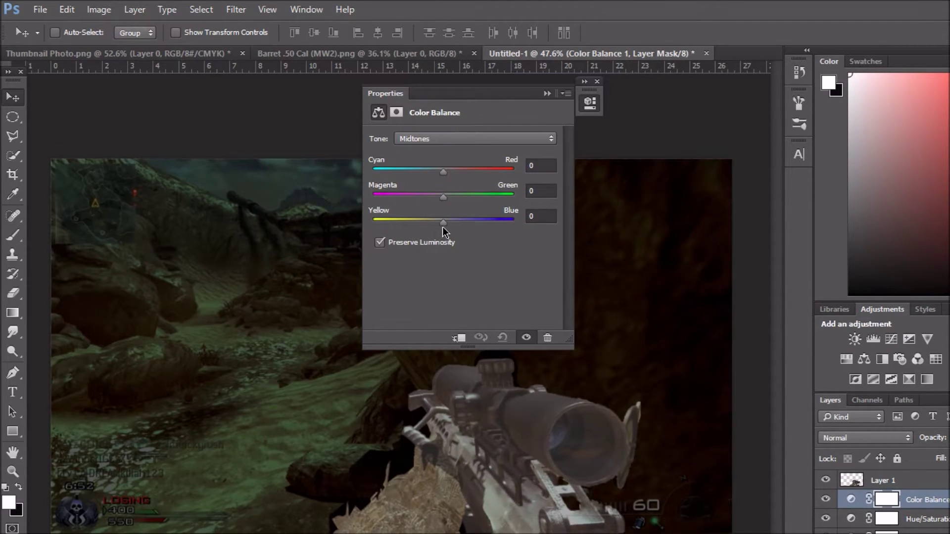
{"action": "mouse_move", "coordinate": [443, 196]}
{"action": "left_mouse_down"}
{"action": "mouse_move", "coordinate": [467, 200]}
{"action": "mouse_move", "coordinate": [441, 201]}
{"action": "left_mouse_up"}
{"action": "left_click", "coordinate": [441, 222]}
{"action": "left_click_drag", "start_coordinate": [443, 172], "coordinate": [447, 173]}
{"action": "left_click", "coordinate": [546, 94]}
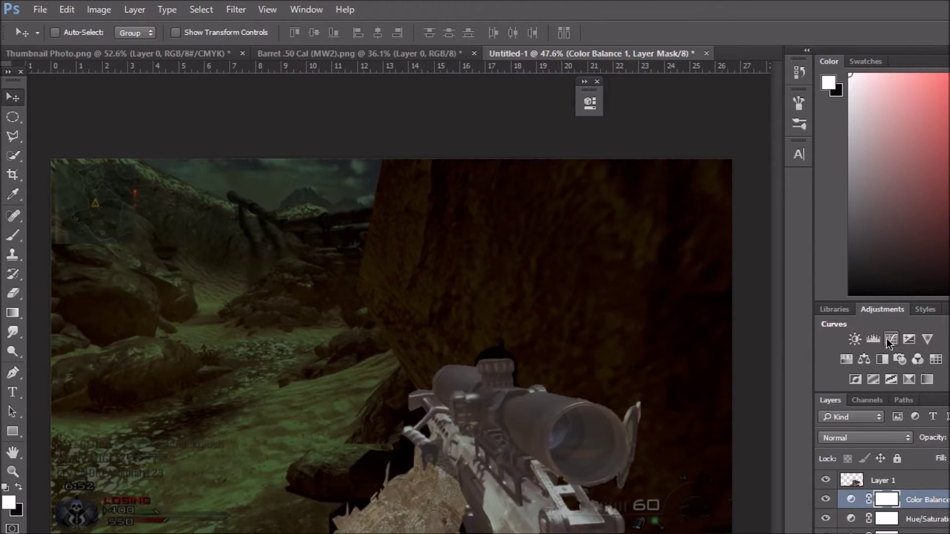
Add a Levels adjustment above Color Balance with the white output level lowered to 214.
{"action": "left_click", "coordinate": [874, 339]}
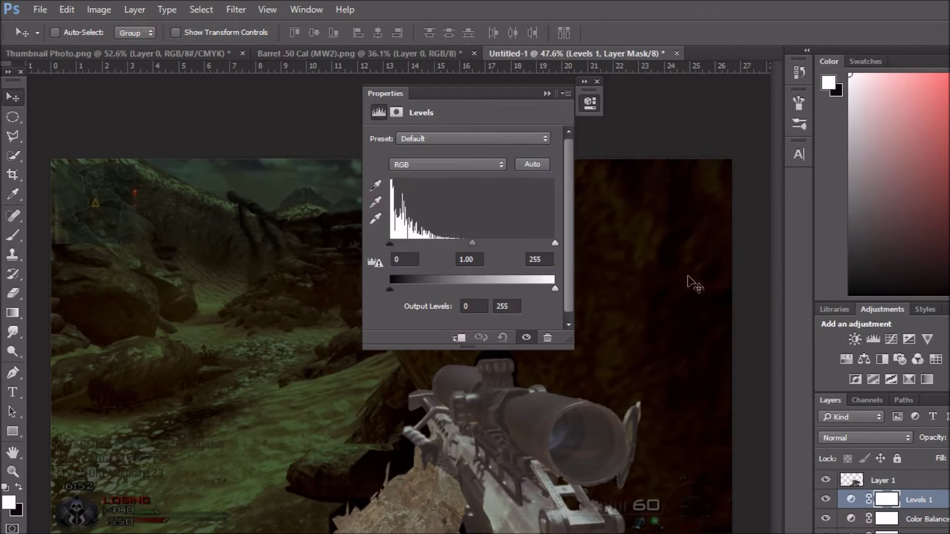
{"action": "left_click_drag", "start_coordinate": [555, 289], "coordinate": [528, 289]}
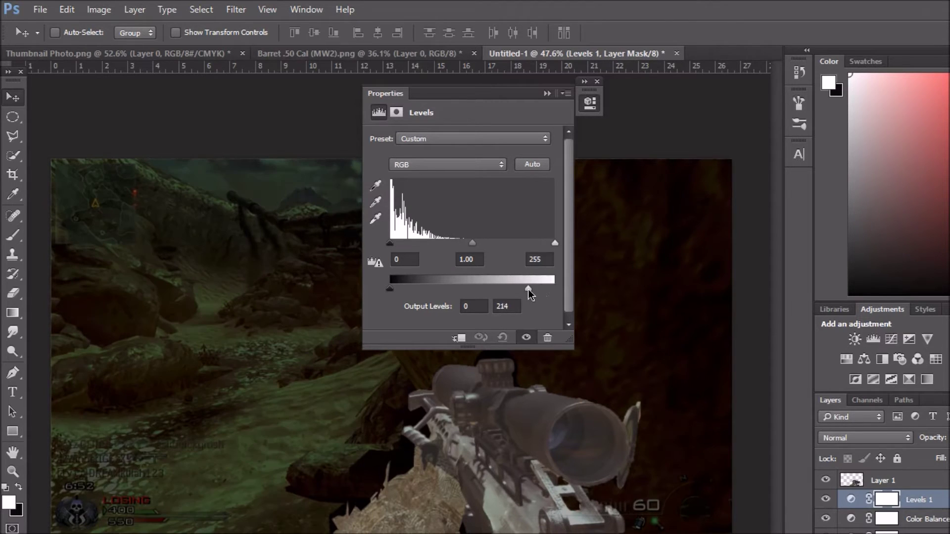
{"action": "left_click", "coordinate": [547, 94]}
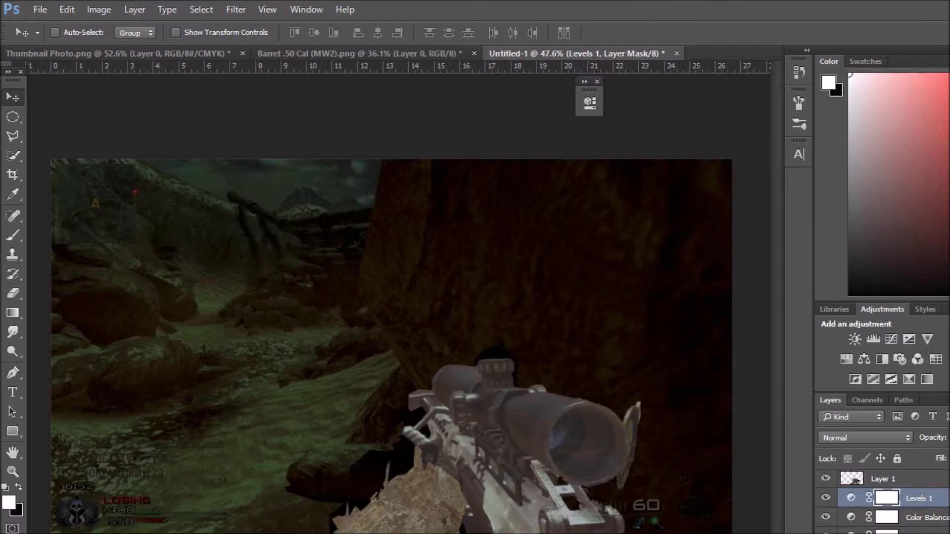
Try a Gaussian Blur of about 10 pixels on the Thumbnail Photo layer.
{"action": "key", "text": "alt+comma"}
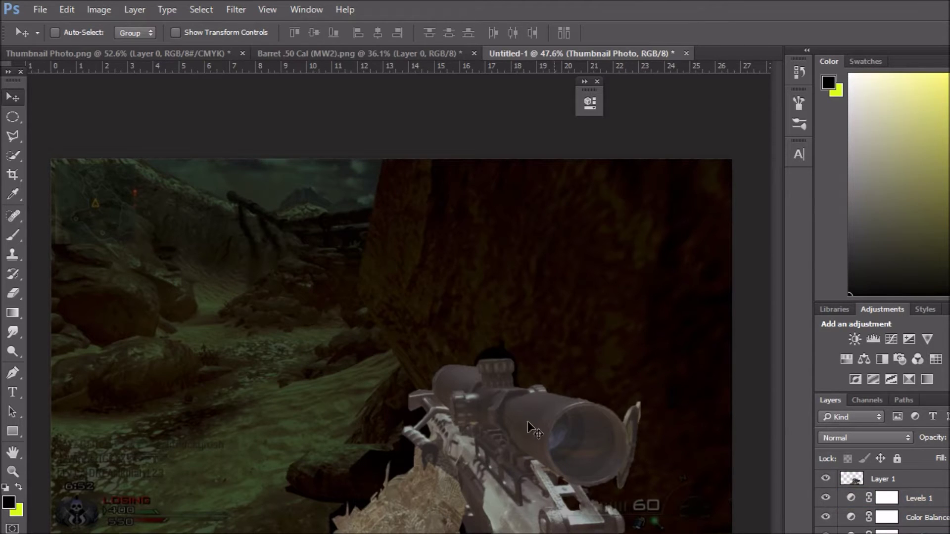
{"action": "left_click", "coordinate": [238, 14]}
{"action": "mouse_move", "coordinate": [268, 178]}
{"action": "left_click", "coordinate": [473, 229]}
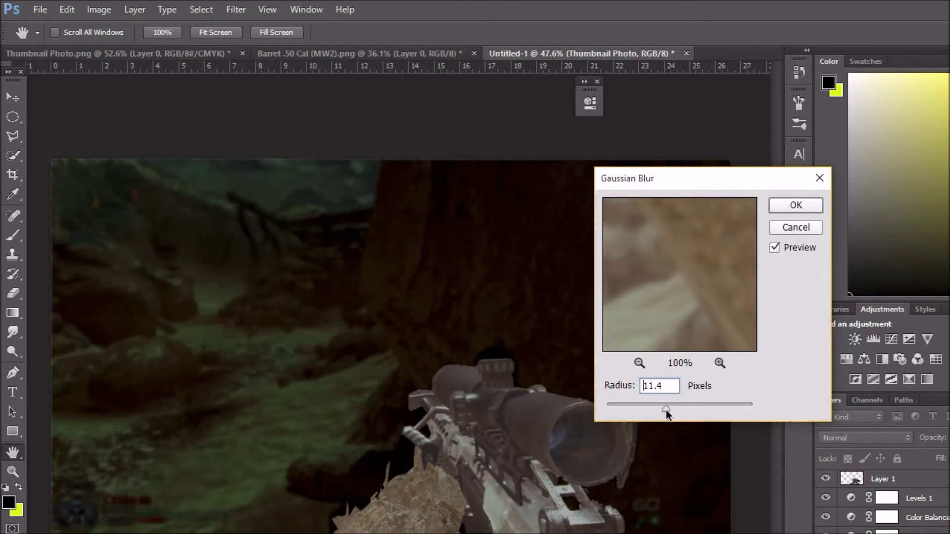
{"action": "left_click", "coordinate": [782, 205]}
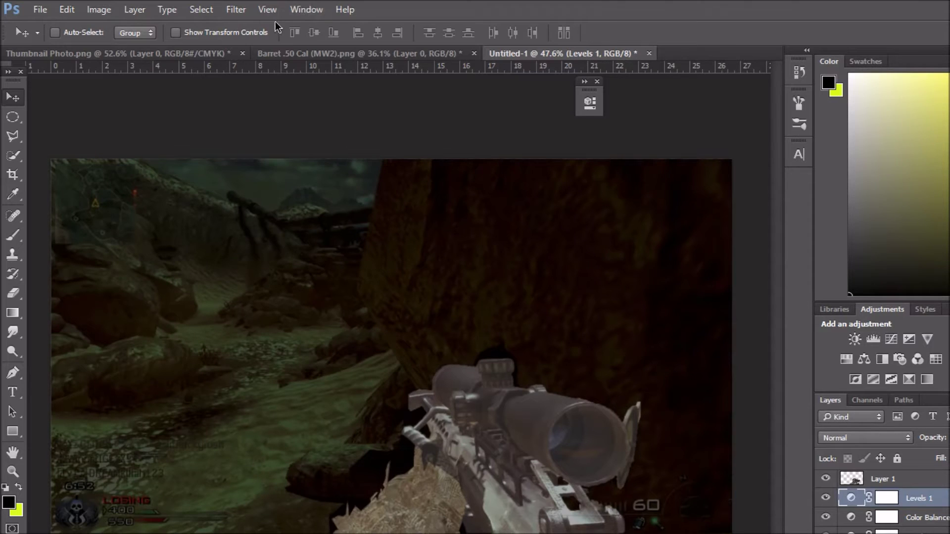
Apply a Gaussian Blur with a radius of 4.1 pixels to the Thumbnail Photo layer.
{"action": "left_click", "coordinate": [235, 10]}
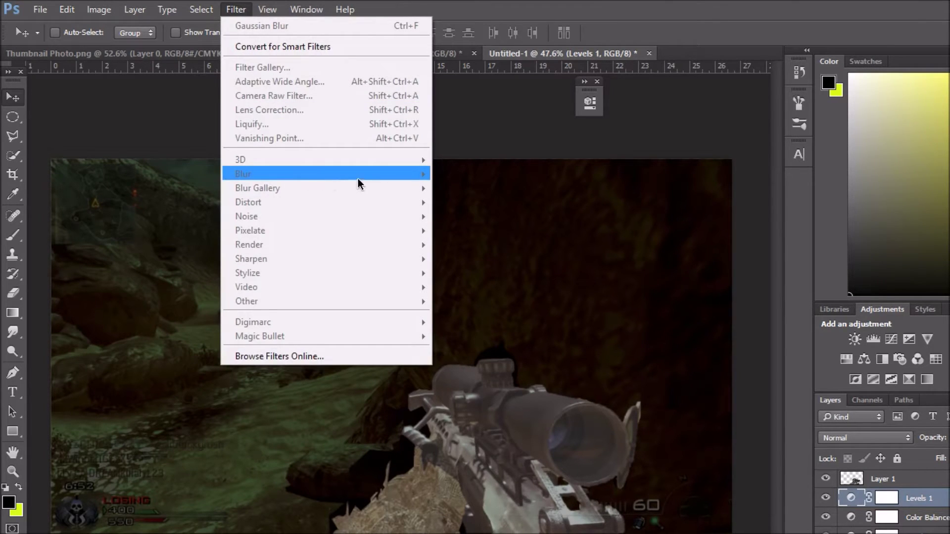
{"action": "key", "text": "Escape"}
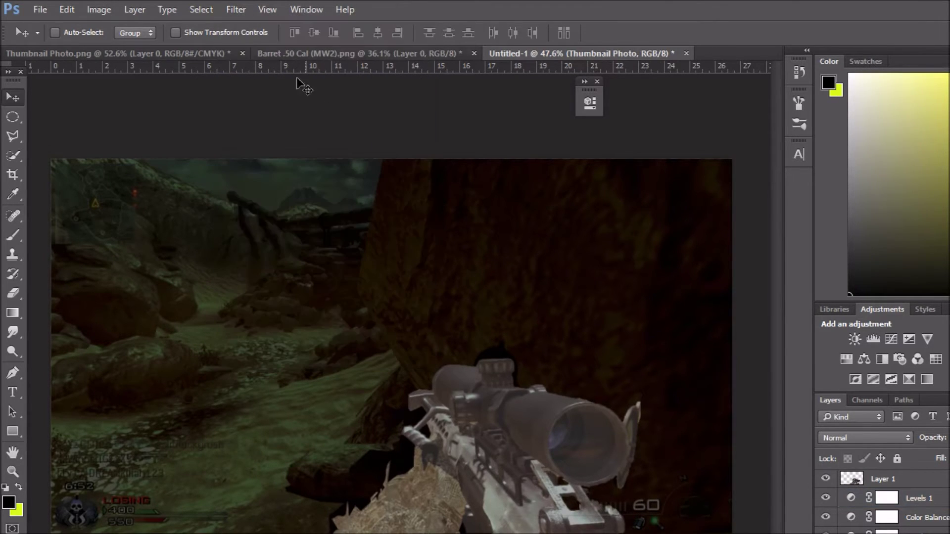
{"action": "left_click", "coordinate": [236, 10]}
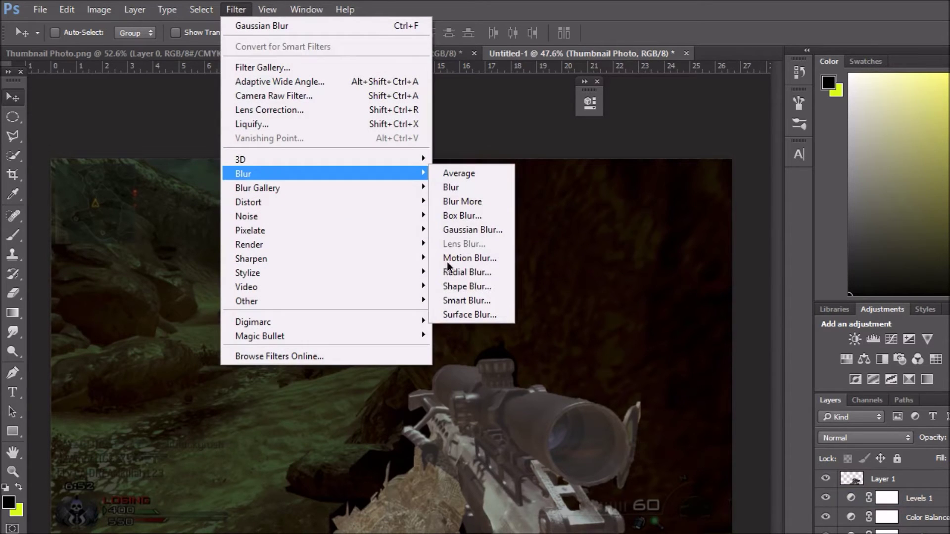
{"action": "left_click", "coordinate": [470, 230]}
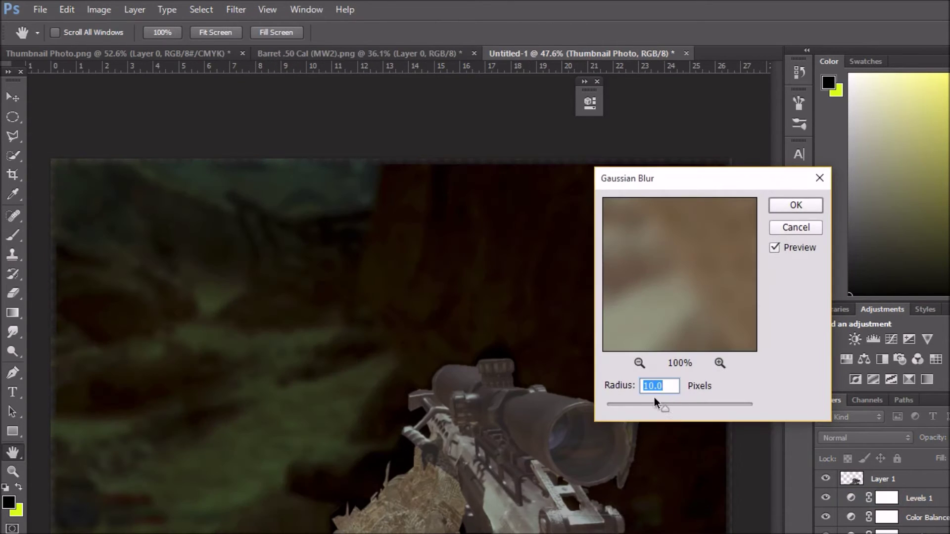
{"action": "left_click_drag", "start_coordinate": [649, 408], "coordinate": [640, 405]}
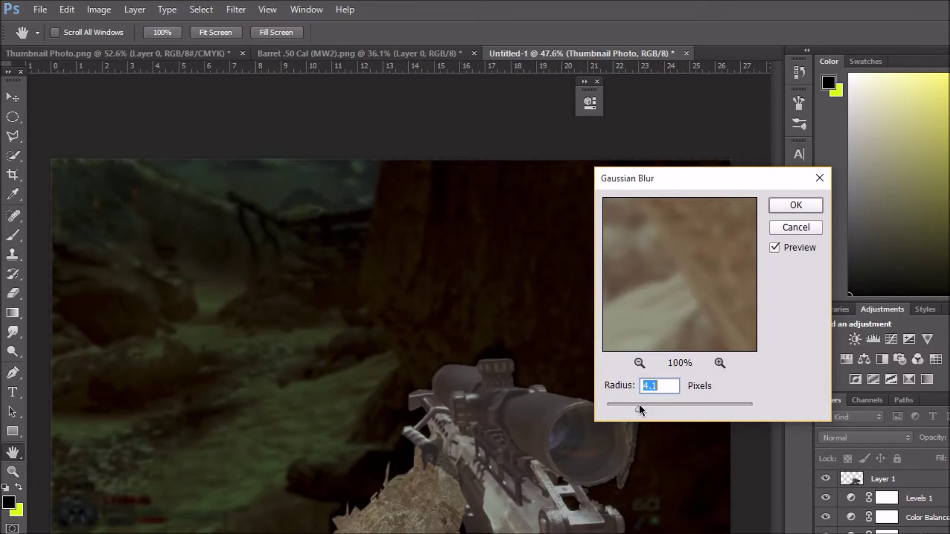
{"action": "left_click", "coordinate": [801, 207]}
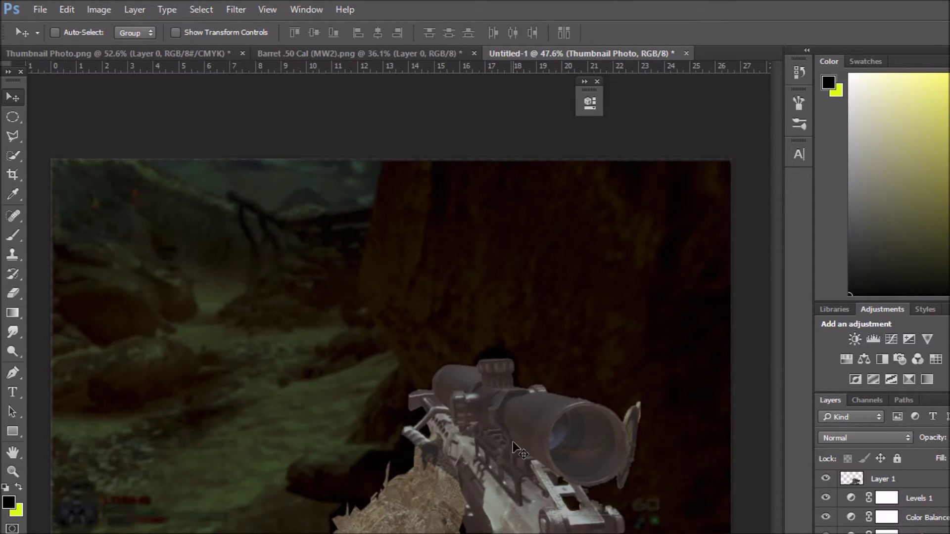
Add an empty layer directly above the Levels adjustment and open the Gradient tool's gradient for editing.
{"action": "left_click", "coordinate": [885, 482]}
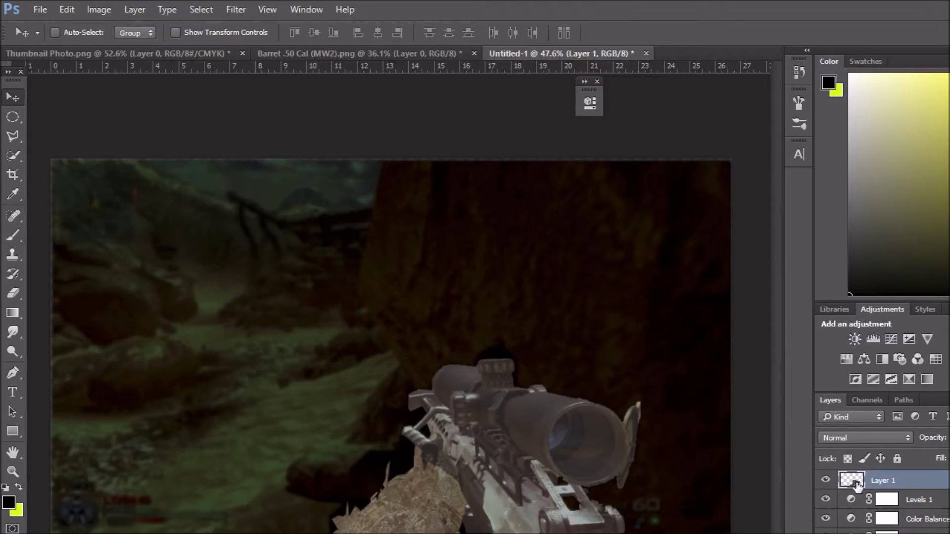
{"action": "left_click", "coordinate": [888, 500]}
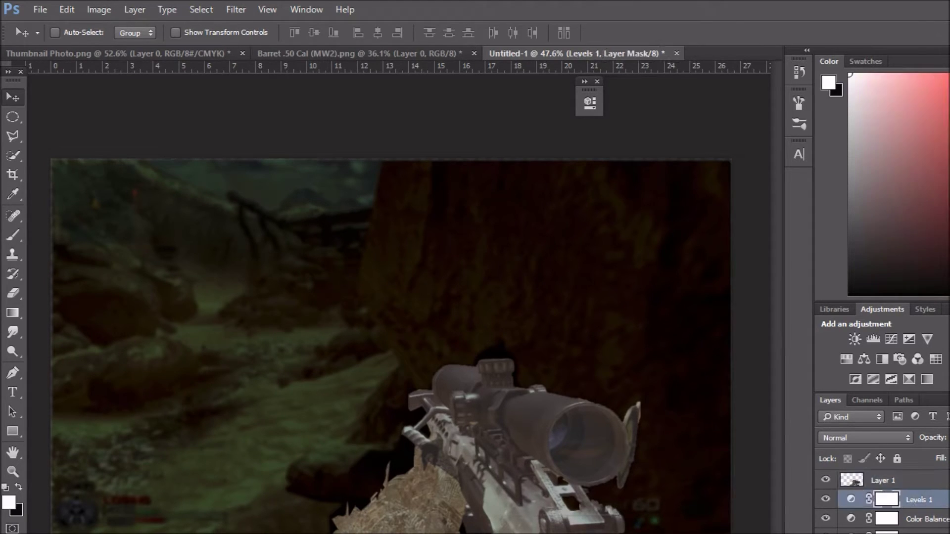
{"action": "key", "text": "ctrl+shift+alt+n"}
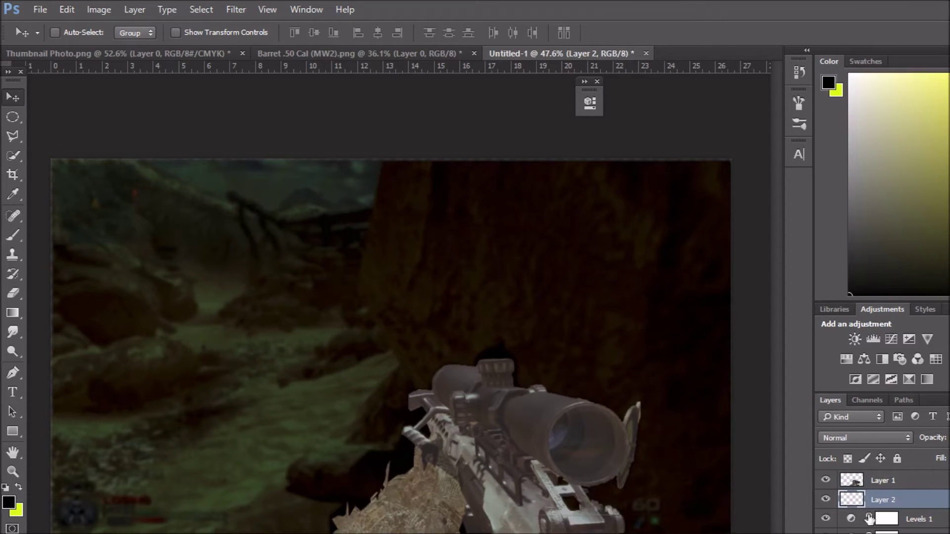
{"action": "left_click", "coordinate": [7, 312]}
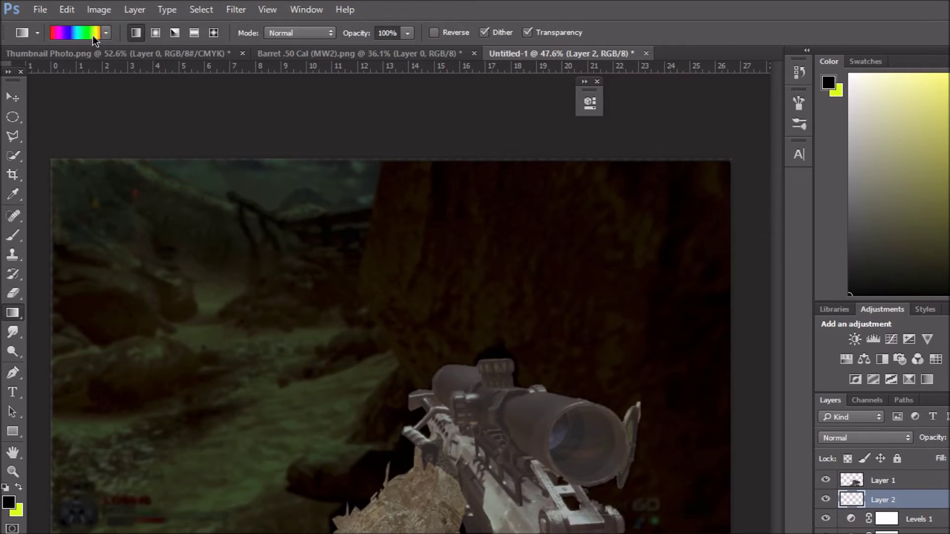
{"action": "left_click", "coordinate": [93, 33]}
Try the Black, White gradient preset with its black stop recoloured lime (H 68, S 100, B 100).
{"action": "left_click", "coordinate": [672, 151]}
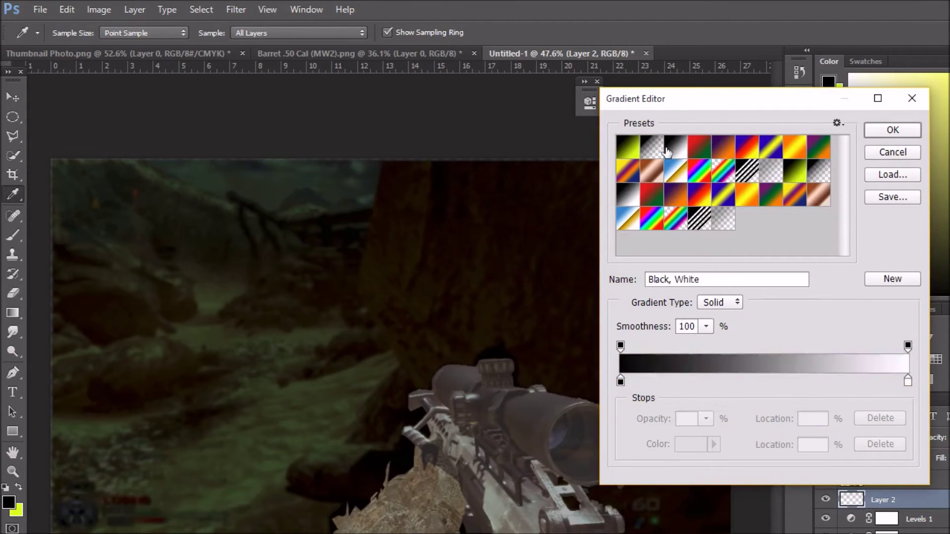
{"action": "left_click", "coordinate": [620, 381]}
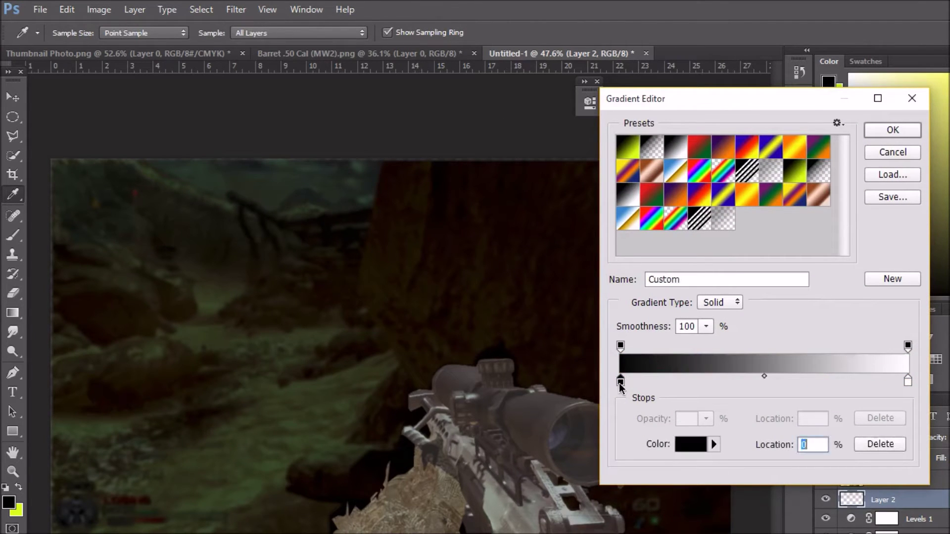
{"action": "left_click", "coordinate": [688, 444]}
{"action": "left_click", "coordinate": [655, 491]}
{"action": "left_click_drag", "start_coordinate": [604, 412], "coordinate": [699, 277]}
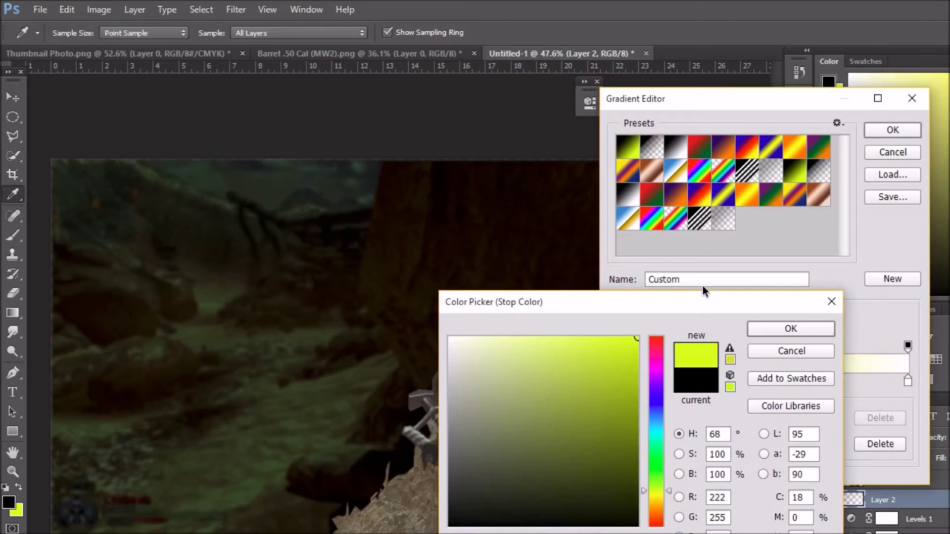
{"action": "left_click", "coordinate": [777, 329]}
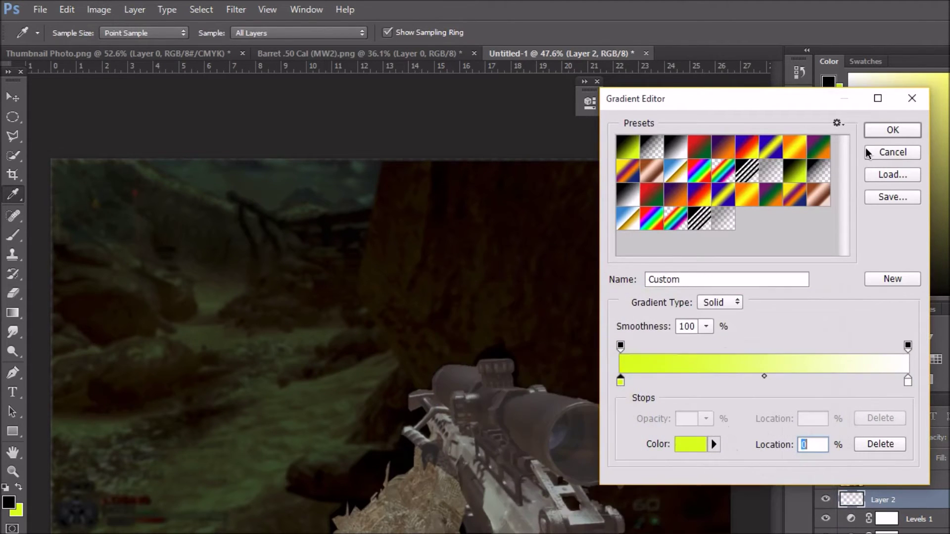
{"action": "left_click", "coordinate": [907, 381]}
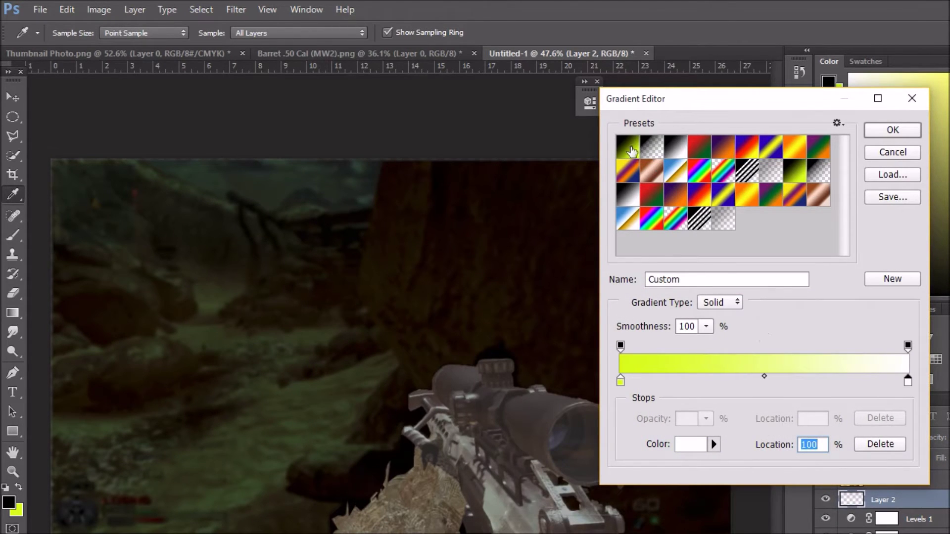
Set up the Foreground to Transparent gradient with its starting colour stop changed to yellow (H 59, S 100, B 100).
{"action": "left_click", "coordinate": [653, 150]}
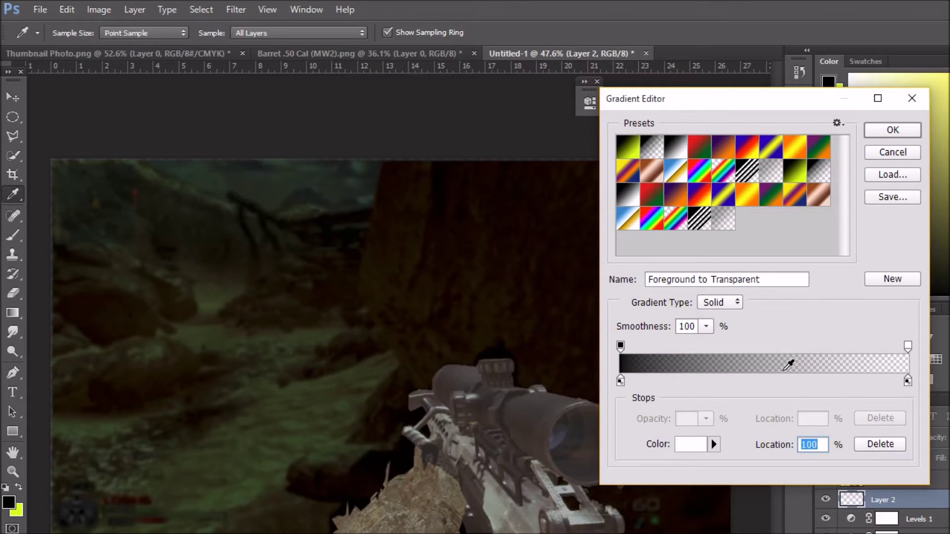
{"action": "left_click", "coordinate": [621, 381]}
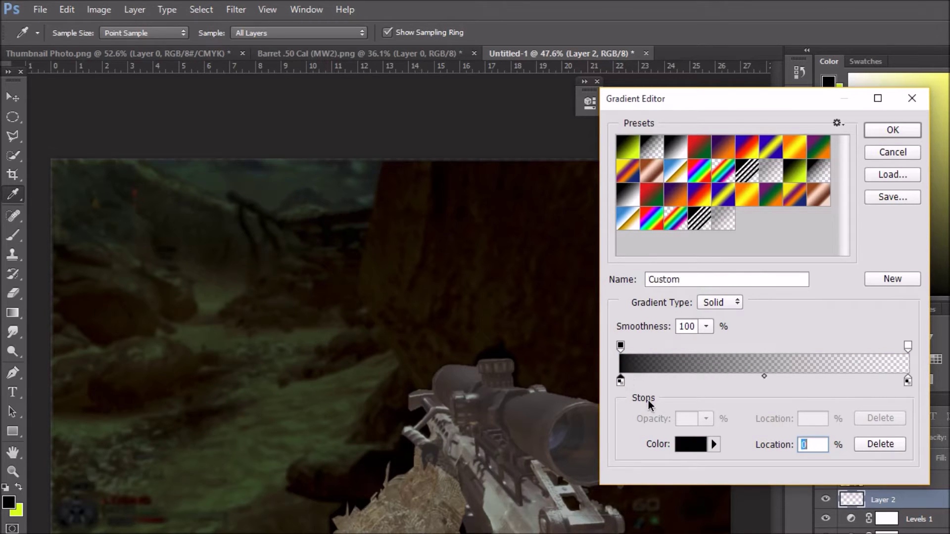
{"action": "left_click", "coordinate": [689, 445]}
{"action": "left_click", "coordinate": [635, 336]}
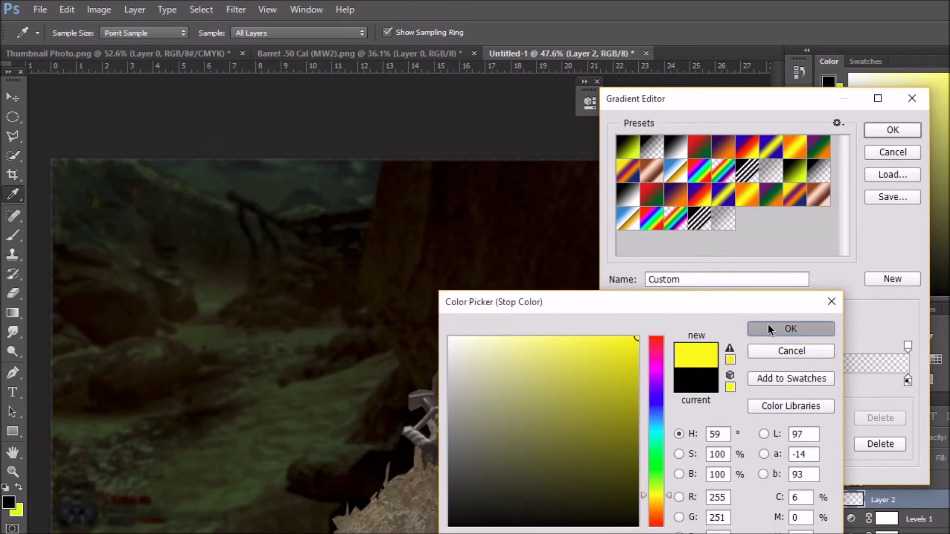
{"action": "left_click", "coordinate": [768, 324]}
{"action": "left_click", "coordinate": [886, 134]}
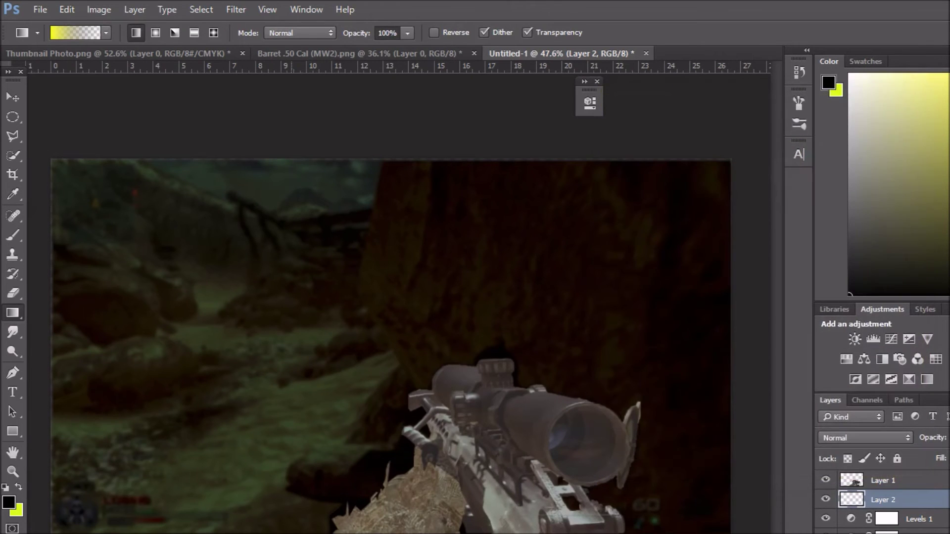
Try several short yellow gradients rising from the canvas's bottom edge on the new layer, undoing each one.
{"action": "left_click_drag", "start_coordinate": [275, 519], "coordinate": [264, 461]}
{"action": "key", "text": "ctrl+z"}
{"action": "left_click_drag", "start_coordinate": [279, 533], "coordinate": [277, 481]}
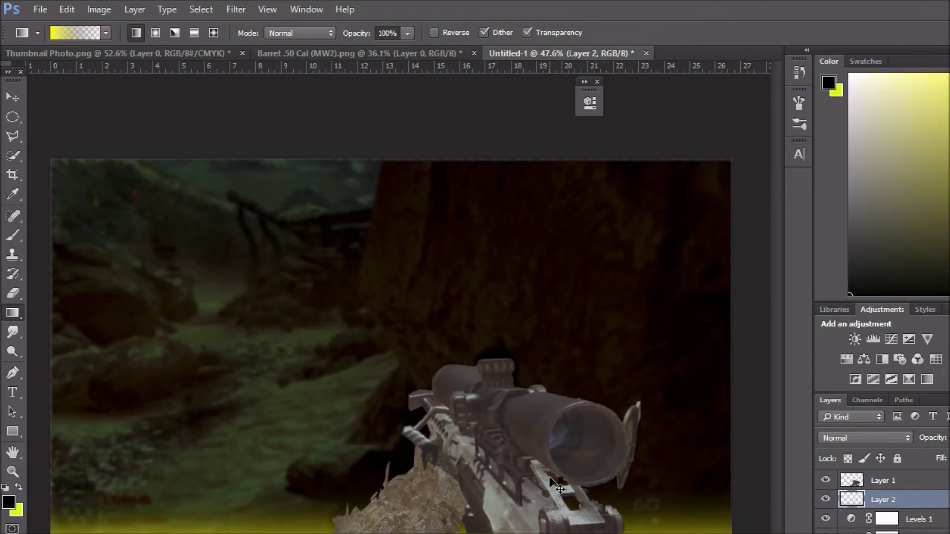
{"action": "key", "text": "ctrl+z"}
{"action": "left_click_drag", "start_coordinate": [255, 532], "coordinate": [253, 452]}
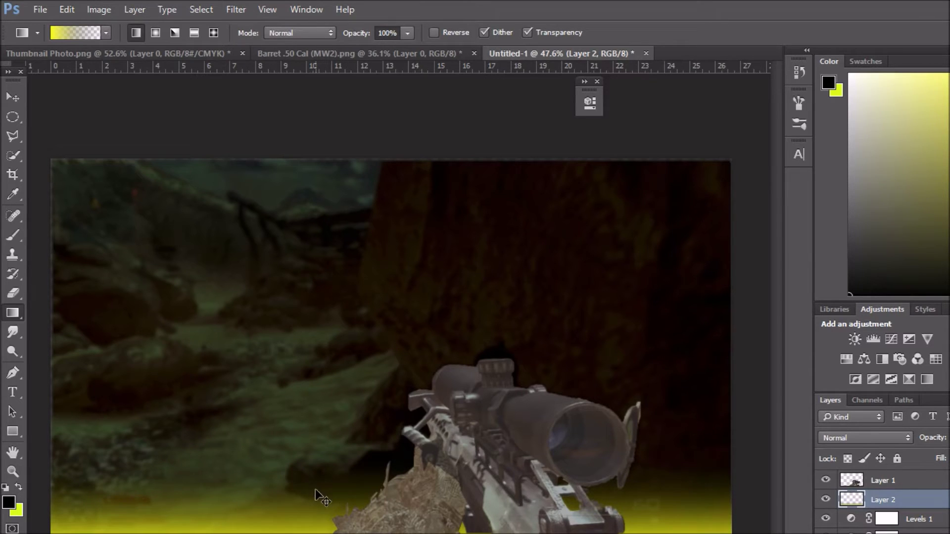
{"action": "key", "text": "ctrl+z"}
Draw the yellow-to-transparent gradient upward from the canvas's bottom edge on Layer 2 and adjust the layer's opacity.
{"action": "left_click_drag", "start_coordinate": [267, 532], "coordinate": [248, 444]}
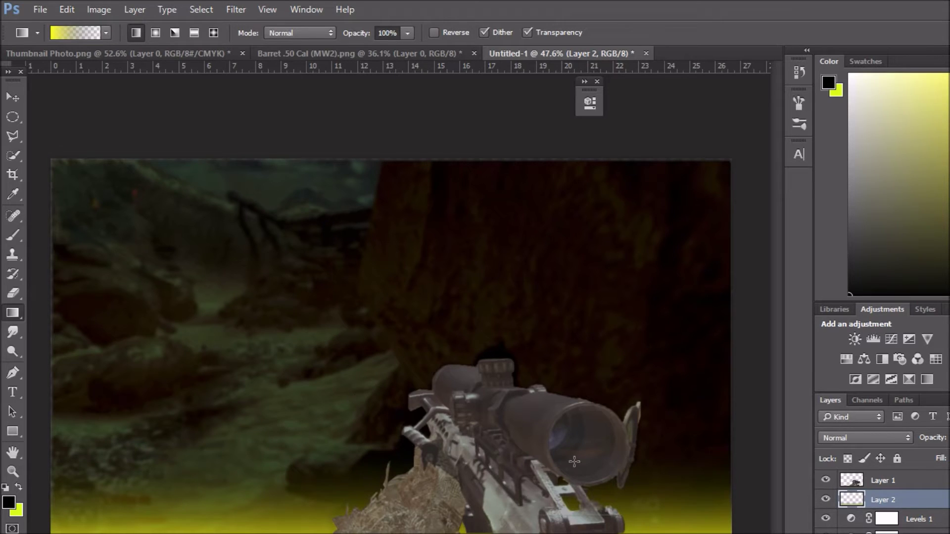
{"action": "left_click", "coordinate": [949, 438]}
{"action": "left_click_drag", "start_coordinate": [949, 454], "coordinate": [949, 453]}
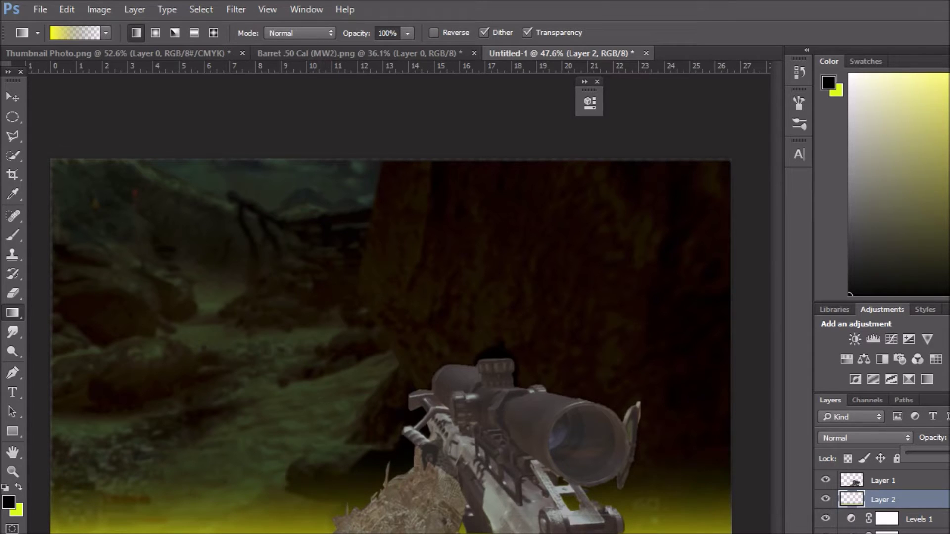
Duplicate the yellow gradient layer and set the original Layer 2's blend mode to Color Dodge.
{"action": "left_click", "coordinate": [14, 99]}
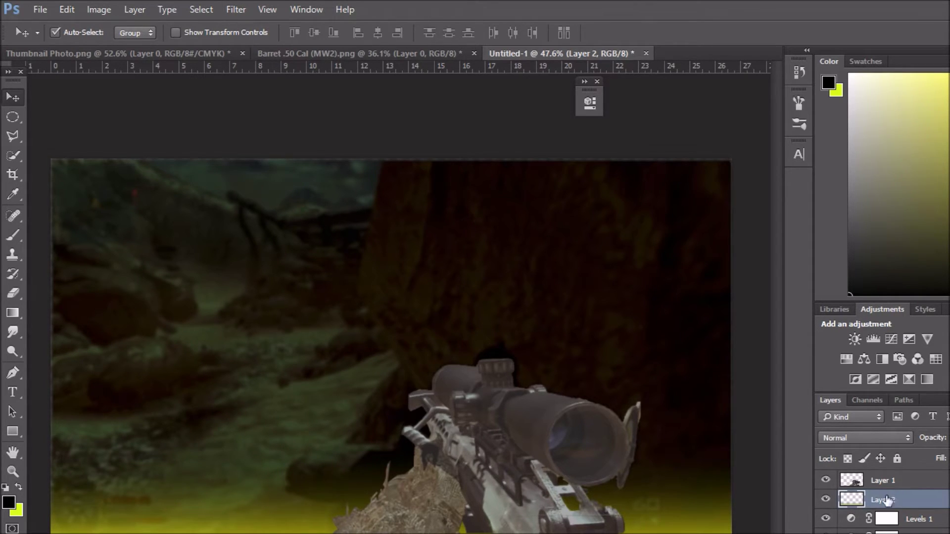
{"action": "key", "text": "ctrl+j"}
{"action": "left_click", "coordinate": [875, 520]}
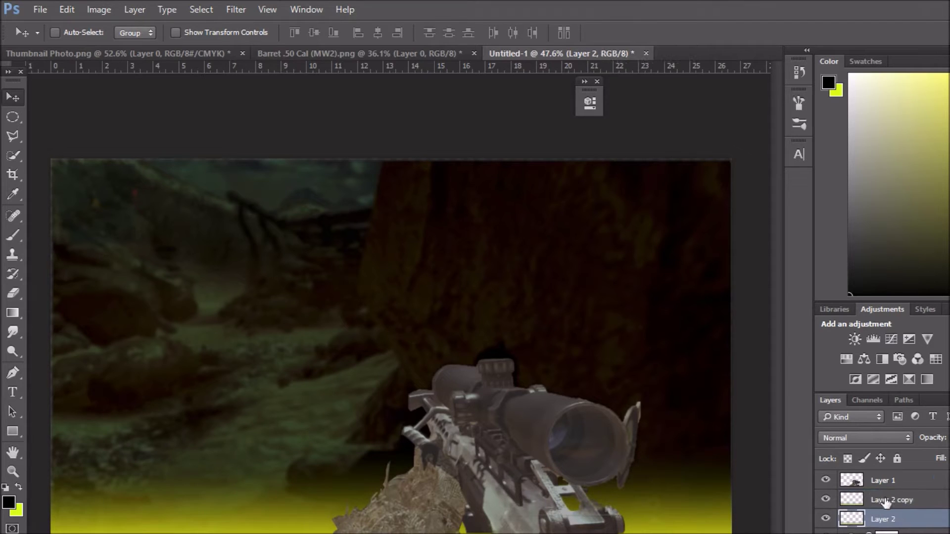
{"action": "left_click", "coordinate": [857, 440]}
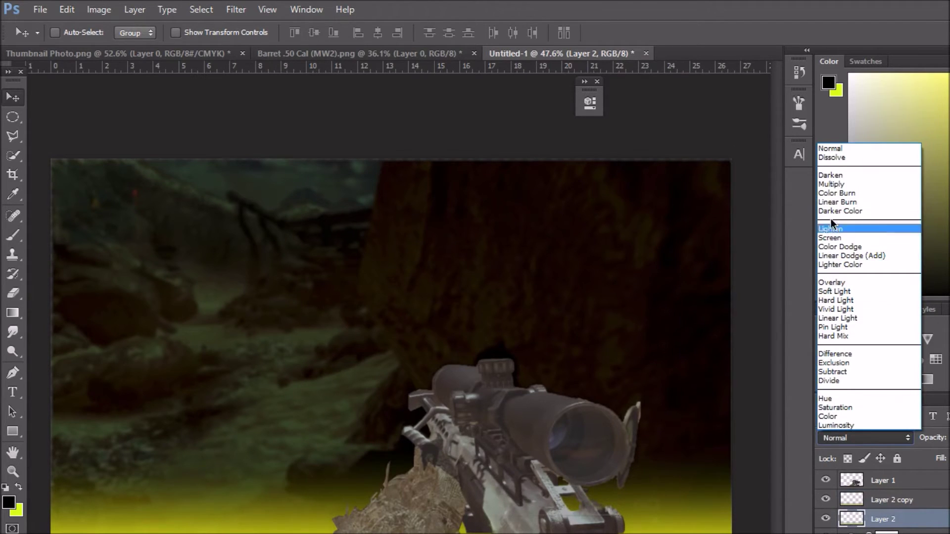
{"action": "left_click", "coordinate": [832, 247]}
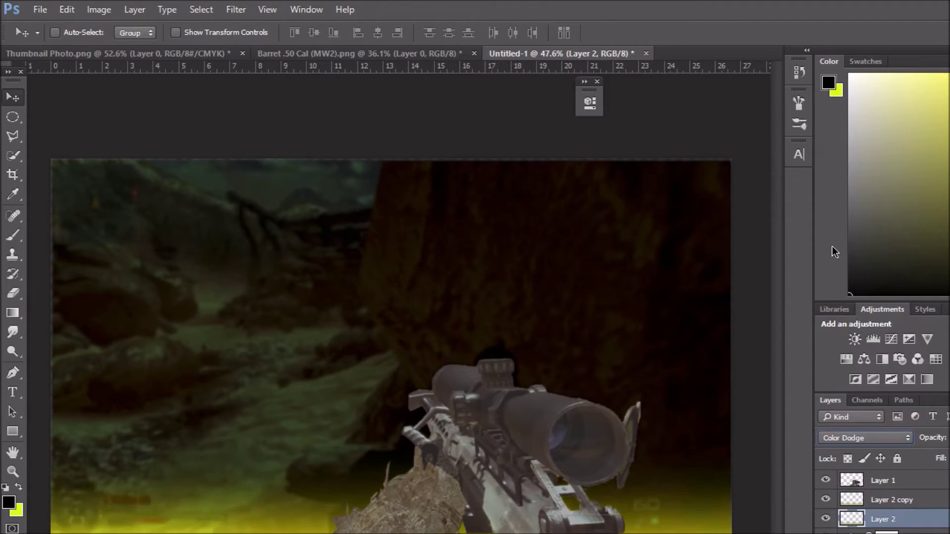
Adjust the opacity of Layer 2 copy and add an empty layer beneath Layer 2.
{"action": "left_click", "coordinate": [888, 501]}
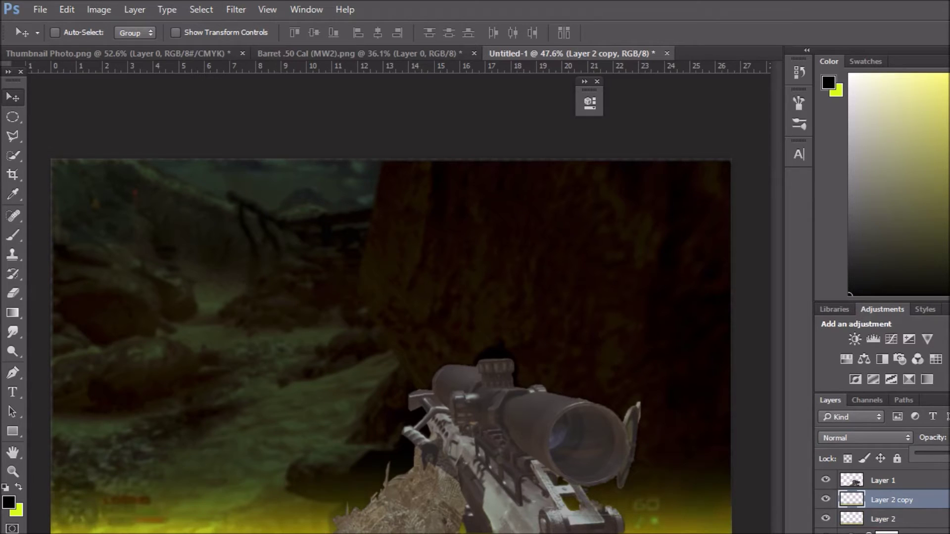
{"action": "left_click", "coordinate": [19, 99]}
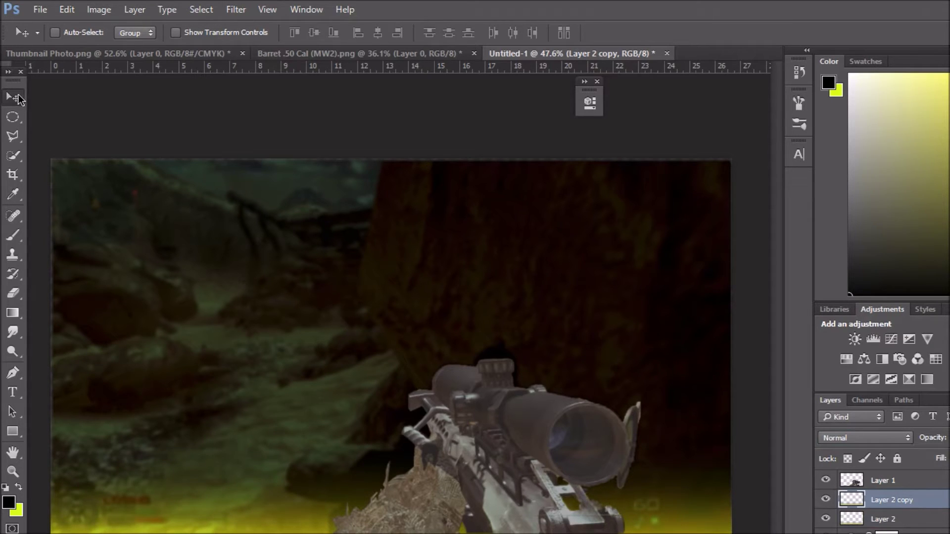
{"action": "left_click", "coordinate": [873, 339]}
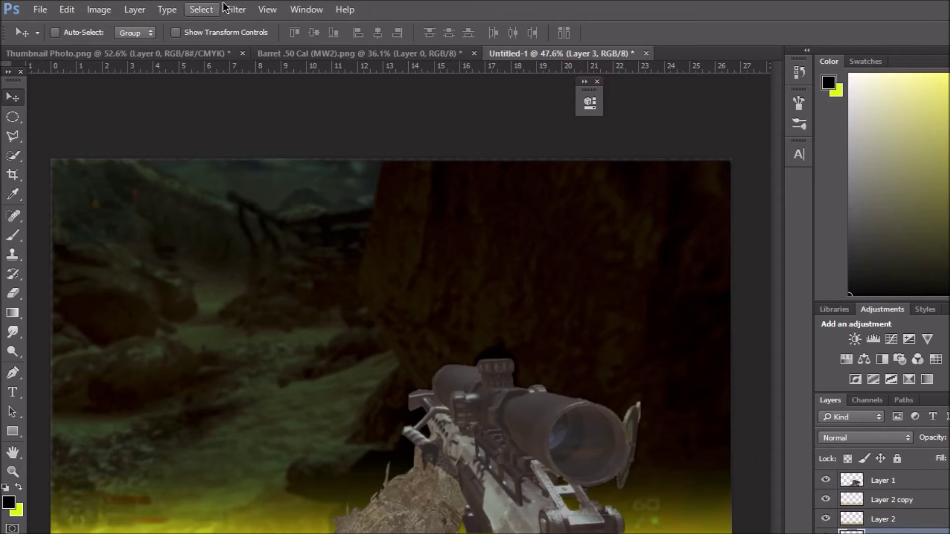
{"action": "left_click", "coordinate": [235, 9]}
{"action": "left_click", "coordinate": [233, 25]}
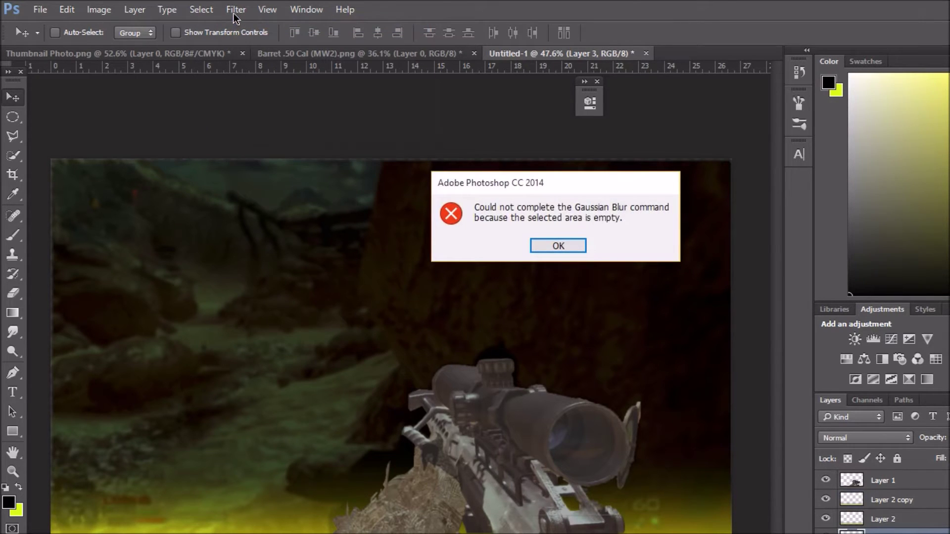
{"action": "left_click", "coordinate": [557, 246]}
Try the Clouds render on the empty Layer 3 using the black and yellow colours, and undo it.
{"action": "left_click", "coordinate": [200, 9]}
{"action": "mouse_move", "coordinate": [235, 9]}
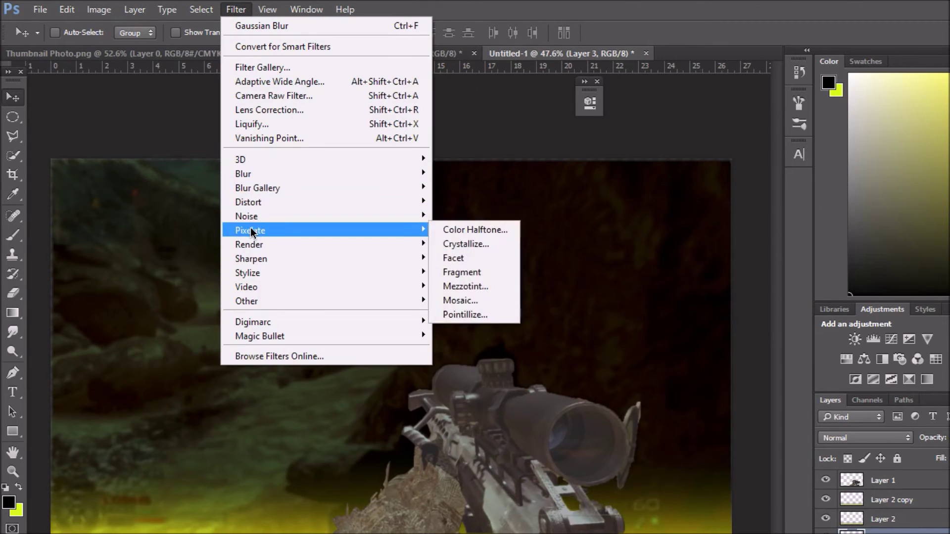
{"action": "mouse_move", "coordinate": [269, 242]}
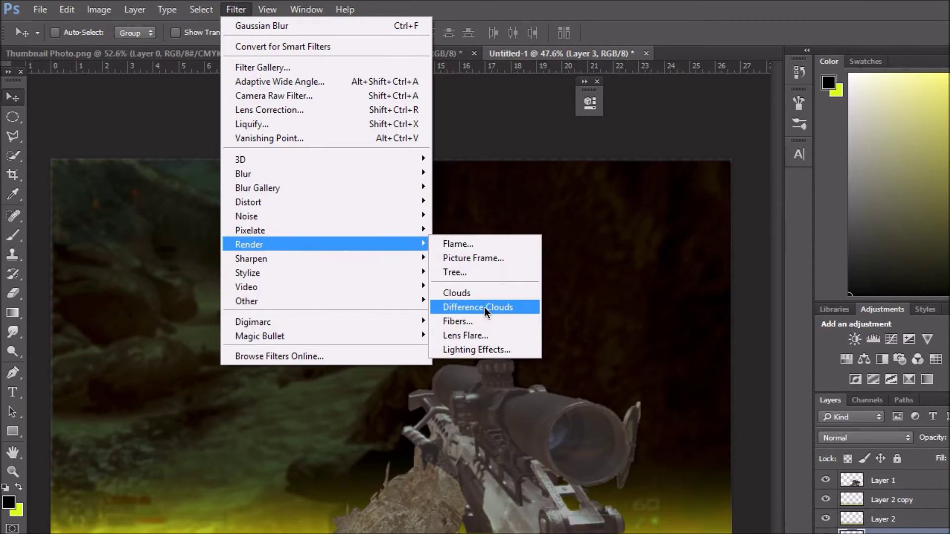
{"action": "left_click", "coordinate": [459, 295]}
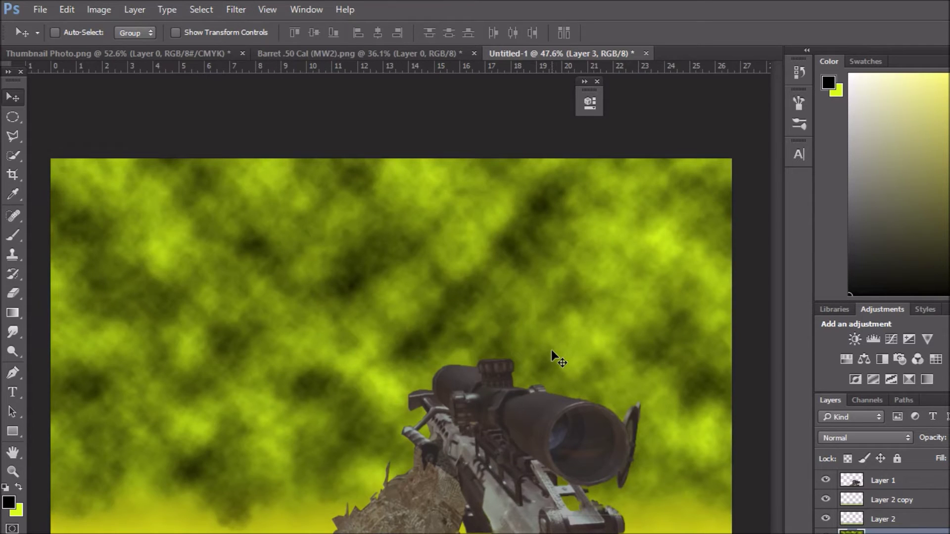
{"action": "key", "text": "ctrl+bracketleft"}
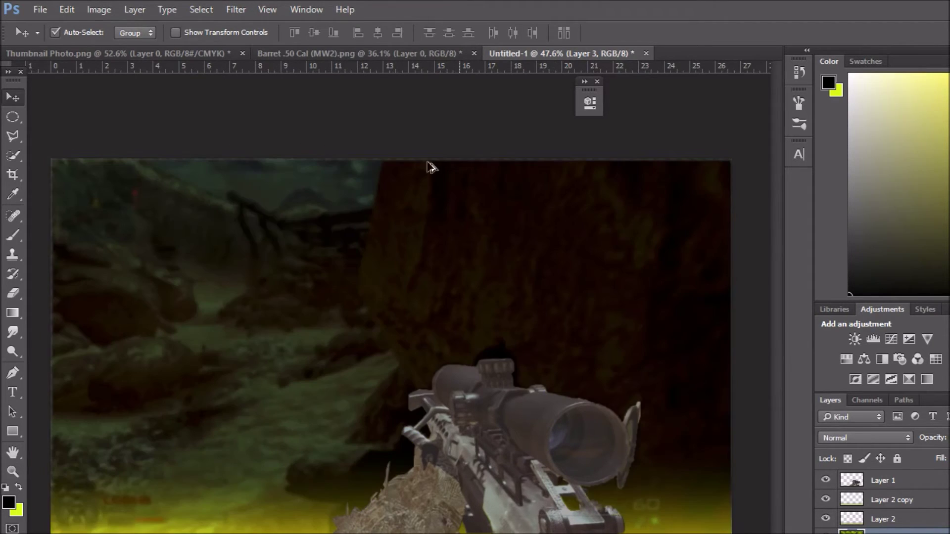
Set the foreground colour to black and the background colour to white.
{"action": "left_click", "coordinate": [236, 10]}
{"action": "mouse_move", "coordinate": [283, 205]}
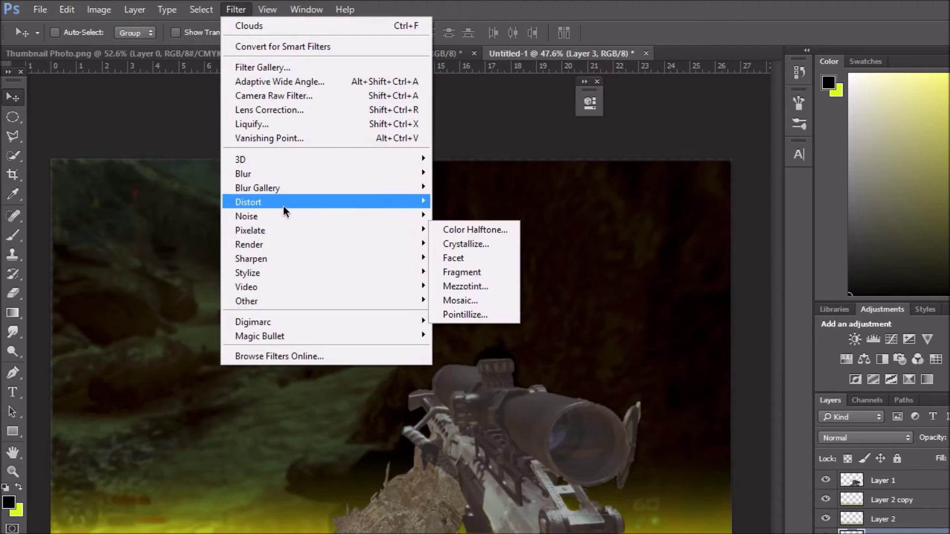
{"action": "mouse_move", "coordinate": [293, 241]}
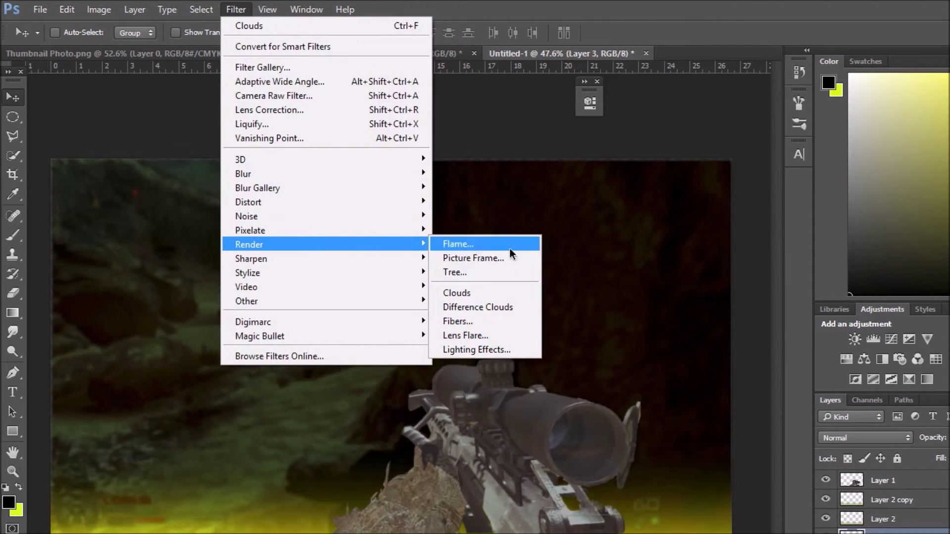
{"action": "left_click", "coordinate": [10, 504]}
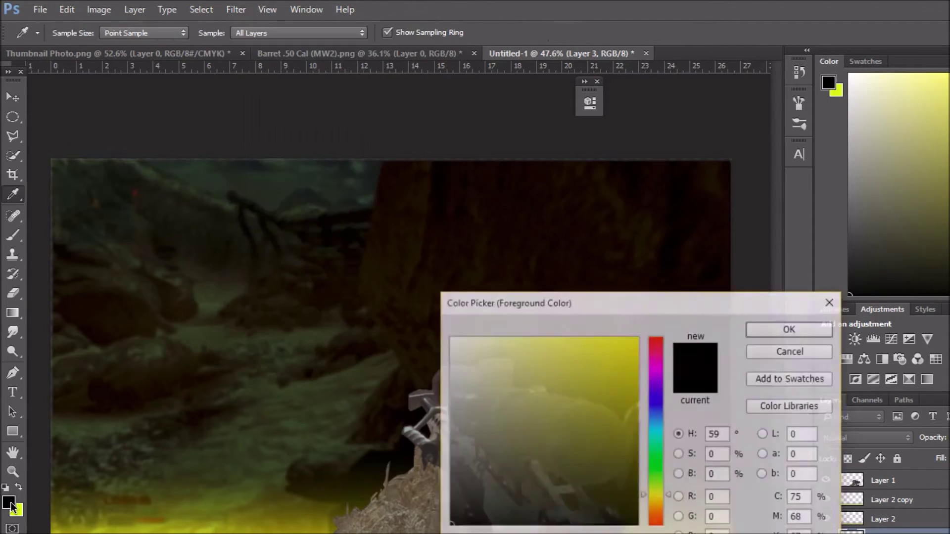
{"action": "left_click", "coordinate": [791, 329]}
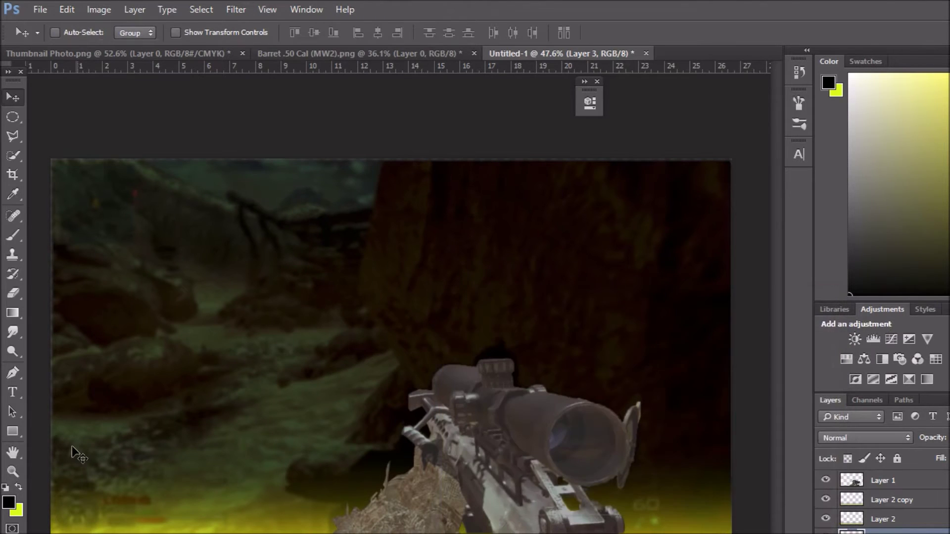
{"action": "left_click", "coordinate": [19, 488]}
{"action": "left_click", "coordinate": [9, 503]}
{"action": "left_click", "coordinate": [510, 378]}
{"action": "left_click", "coordinate": [450, 338]}
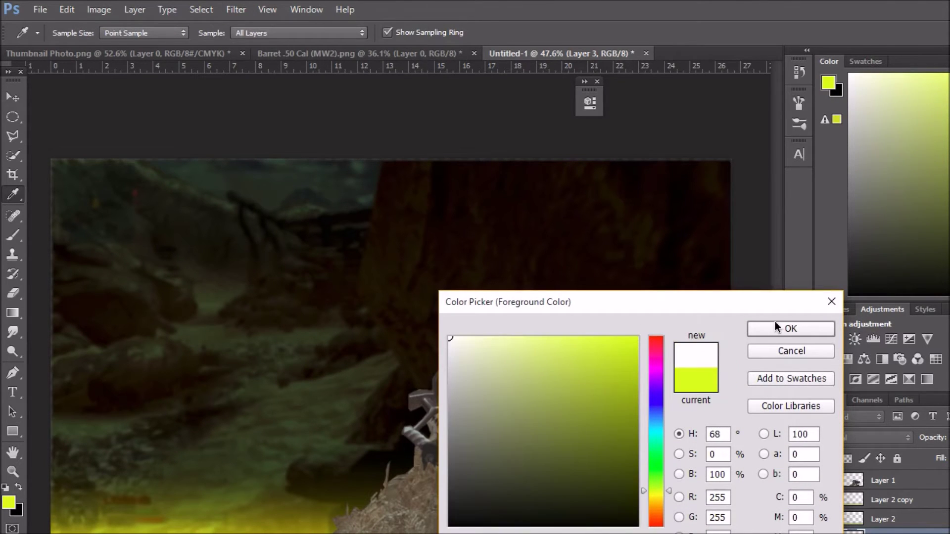
{"action": "left_click", "coordinate": [765, 330]}
{"action": "key", "text": "v"}
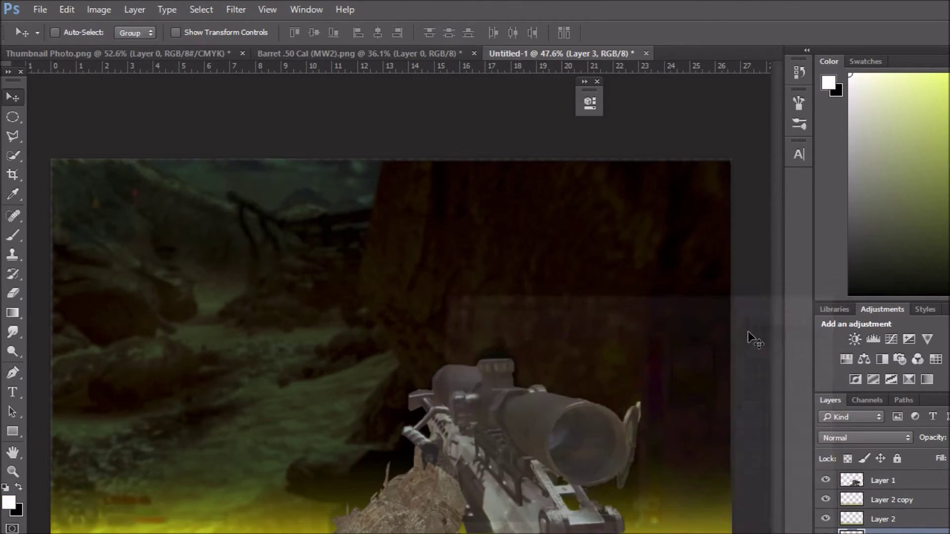
{"action": "left_click", "coordinate": [22, 487]}
Render black-and-white Clouds on Layer 3 and lower the layer's opacity to a faint haze.
{"action": "left_click", "coordinate": [238, 10]}
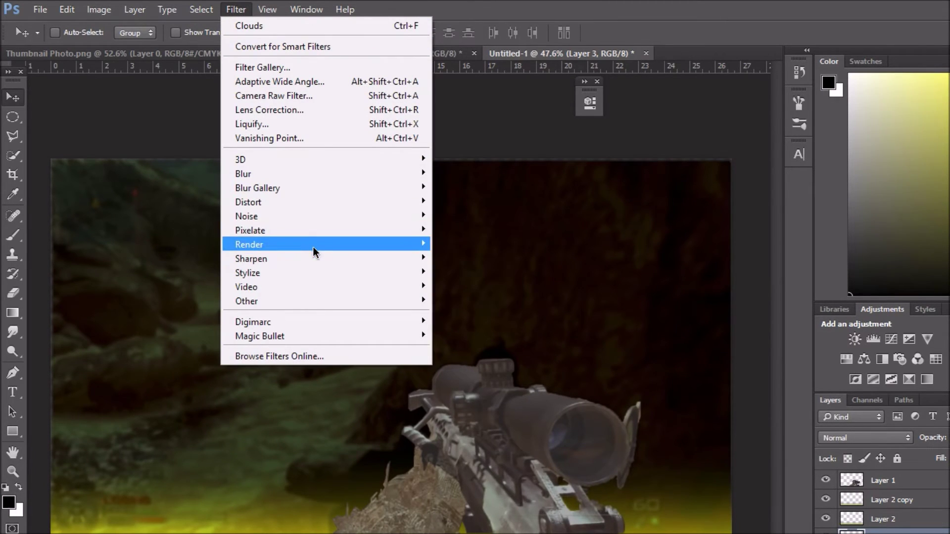
{"action": "mouse_move", "coordinate": [313, 246]}
{"action": "left_click", "coordinate": [470, 294]}
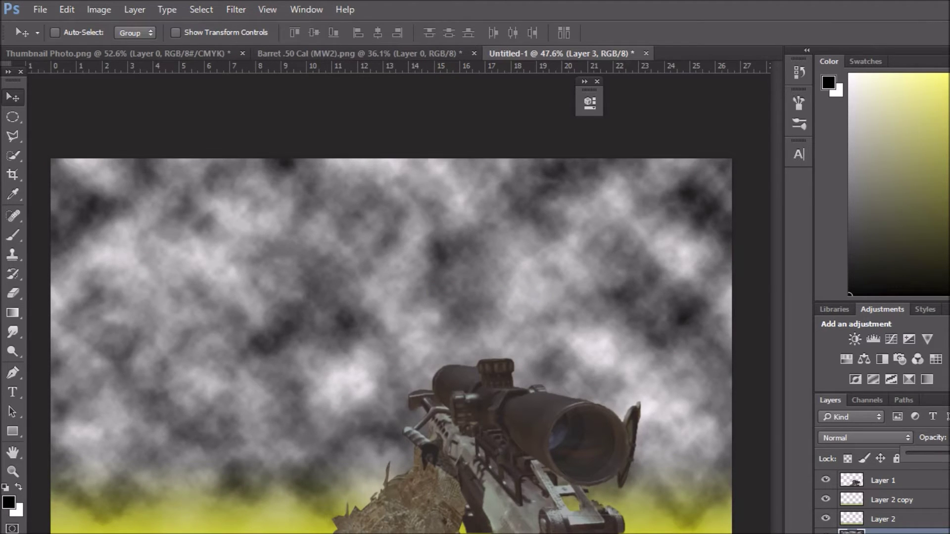
{"action": "left_click_drag", "start_coordinate": [946, 460], "coordinate": [932, 463]}
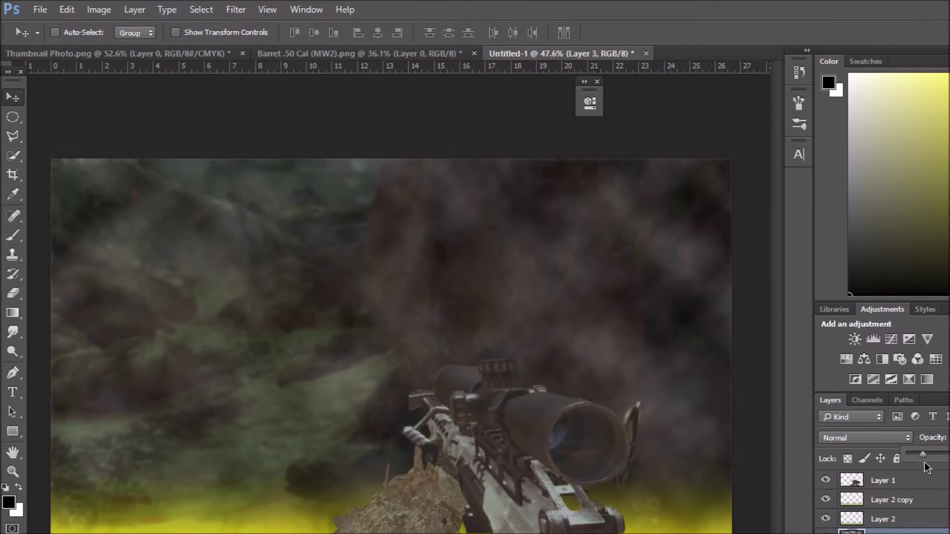
{"action": "left_click_drag", "start_coordinate": [922, 465], "coordinate": [912, 468]}
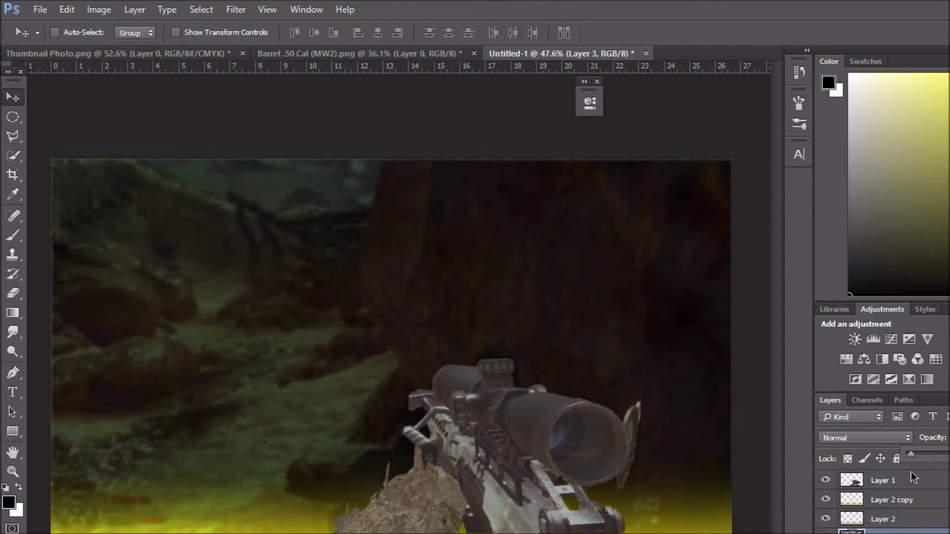
Fine-tune the opacity of the Layer 2 copy gradient layer.
{"action": "left_click", "coordinate": [875, 504]}
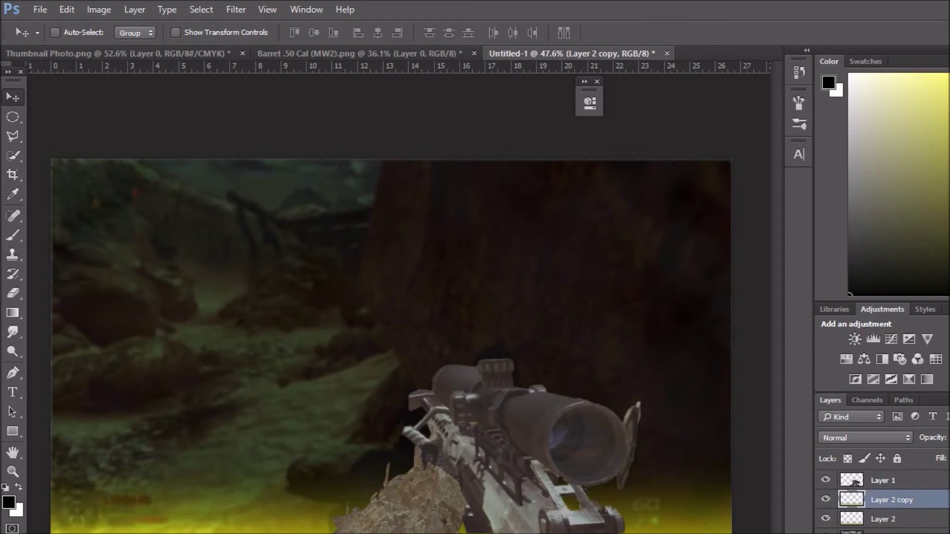
{"action": "left_click", "coordinate": [948, 438]}
{"action": "left_click_drag", "start_coordinate": [948, 453], "coordinate": [945, 453]}
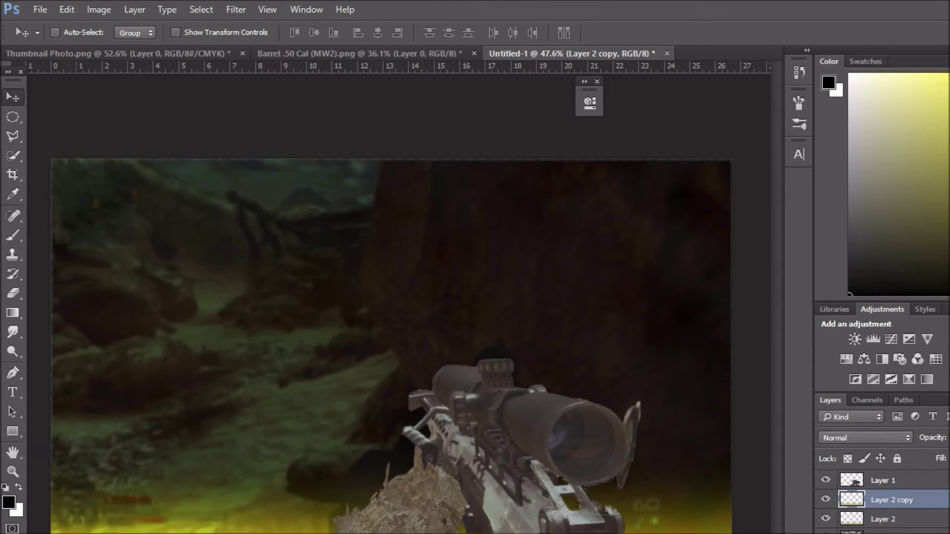
Add a new layer above Layer 2 copy and ready the Brush tool with a yellow foreground colour (H 59, S 100).
{"action": "key", "text": "ctrl+shift+alt+n"}
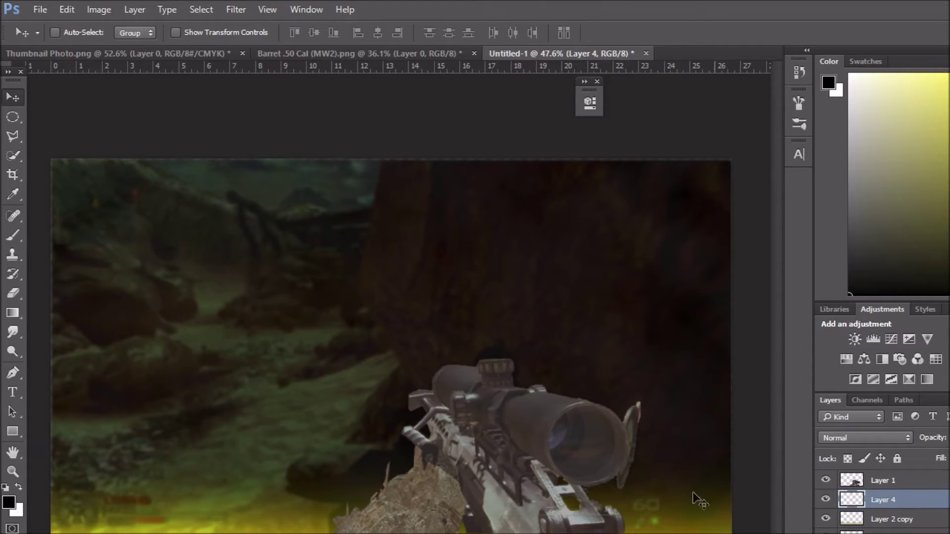
{"action": "left_click", "coordinate": [13, 235]}
{"action": "left_click", "coordinate": [9, 501]}
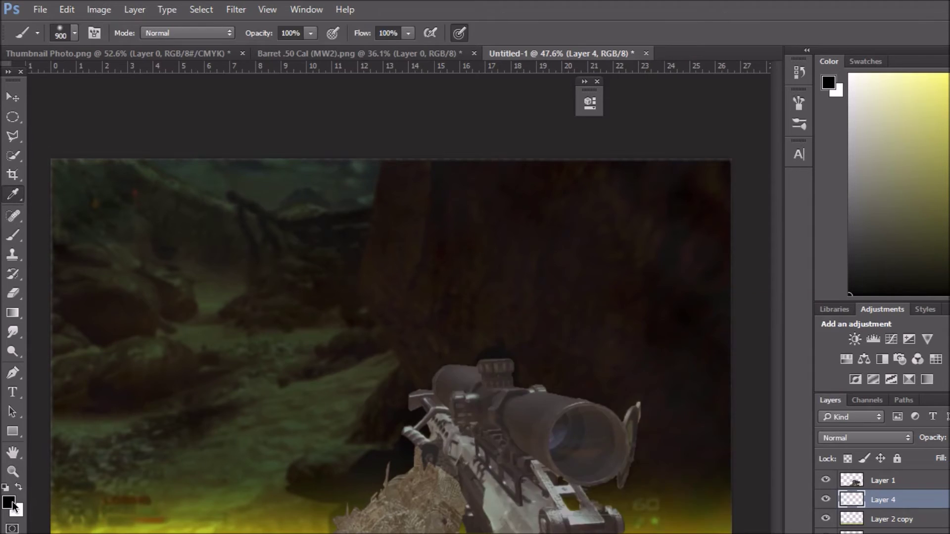
{"action": "left_click_drag", "start_coordinate": [592, 494], "coordinate": [717, 235]}
{"action": "left_click", "coordinate": [791, 329]}
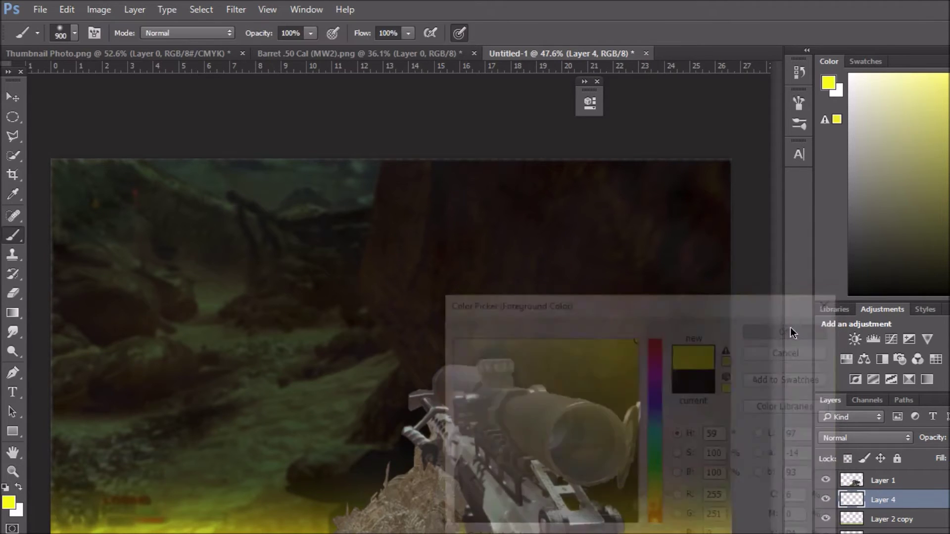
Paint a soft yellow glow in the image's lower-left corner on Layer 4 with a 900 px brush at 0% hardness.
{"action": "left_click", "coordinate": [37, 33]}
{"action": "left_click", "coordinate": [74, 33]}
{"action": "left_click", "coordinate": [75, 34]}
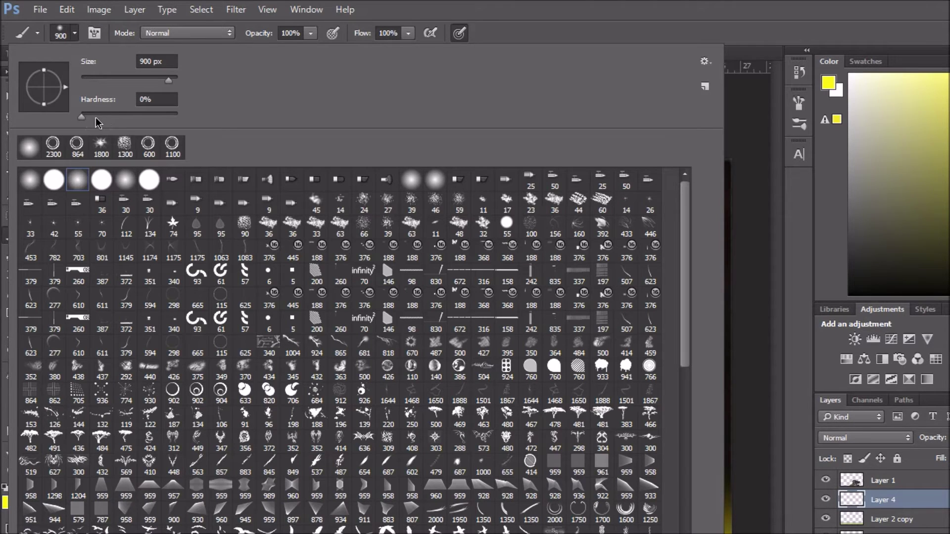
{"action": "left_click", "coordinate": [609, 24]}
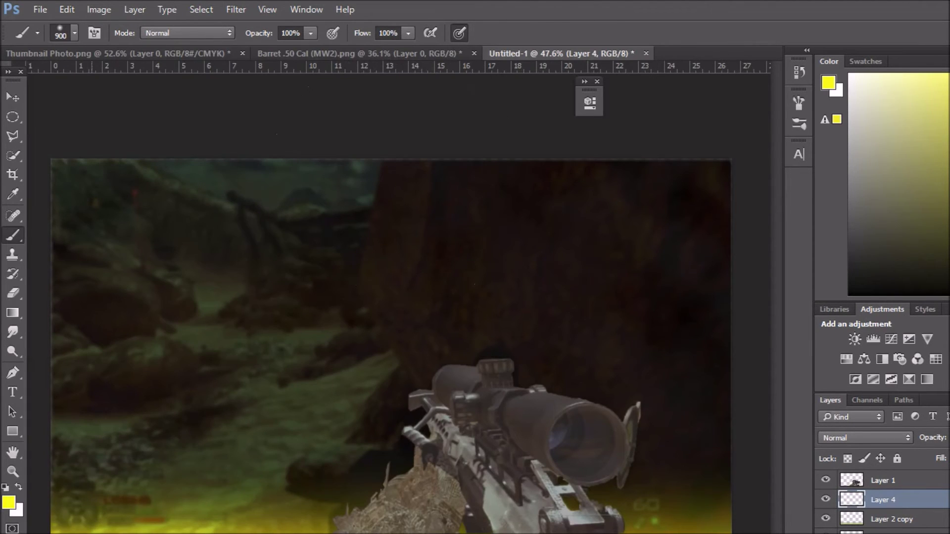
{"action": "left_click", "coordinate": [84, 524]}
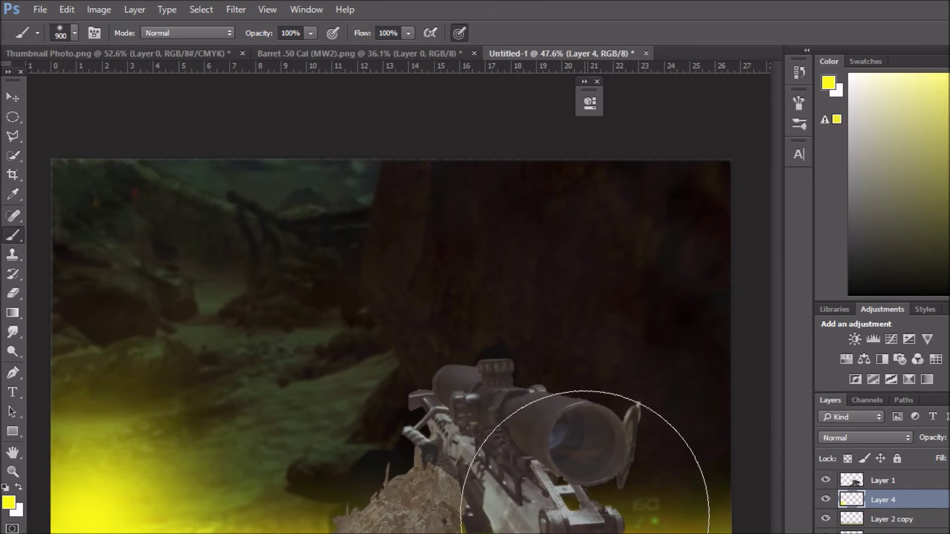
{"action": "key", "text": "ctrl+z"}
{"action": "left_click", "coordinate": [117, 529]}
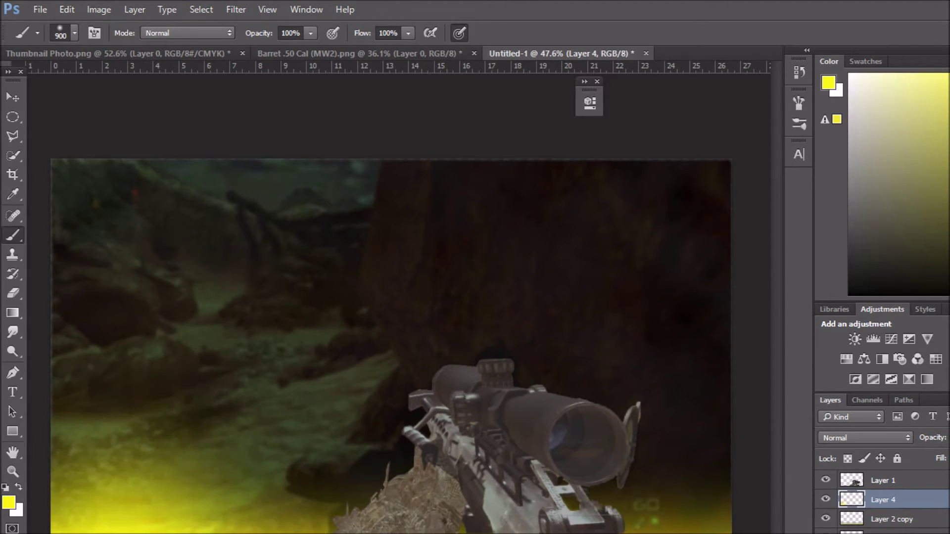
Try soft yellow brush dabs around the image's upper-right area and right edge, undoing each one.
{"action": "left_click_drag", "start_coordinate": [663, 224], "coordinate": [455, 233]}
{"action": "key", "text": "ctrl+z"}
{"action": "left_click", "coordinate": [660, 233]}
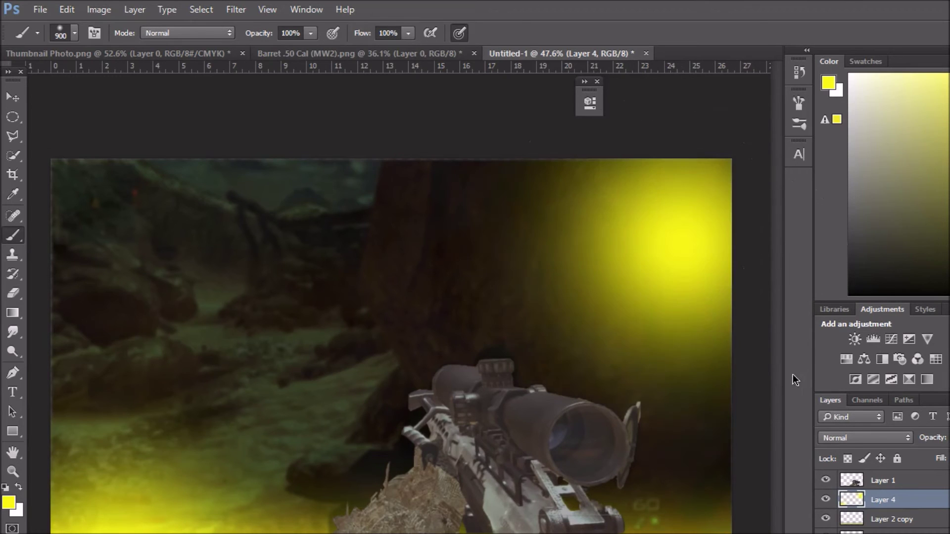
{"action": "key", "text": "ctrl+z"}
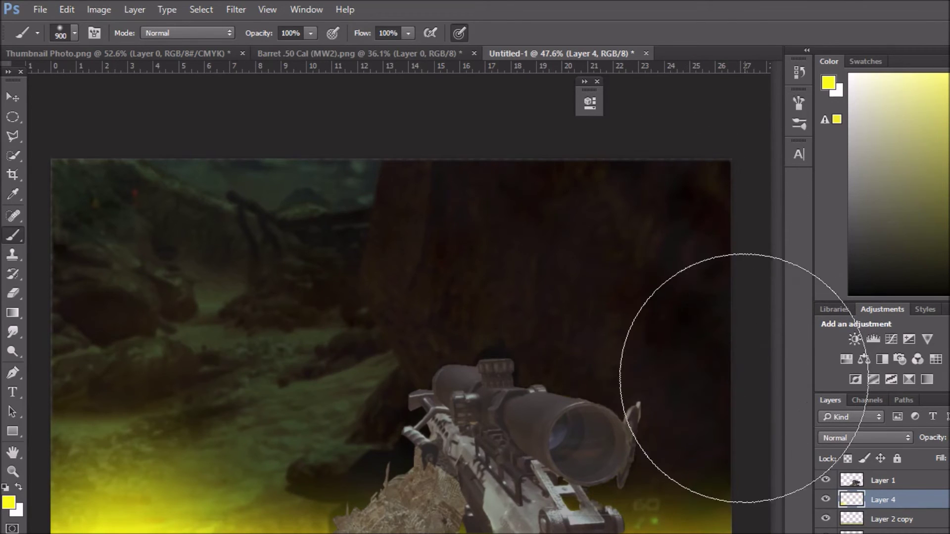
{"action": "left_click", "coordinate": [757, 381]}
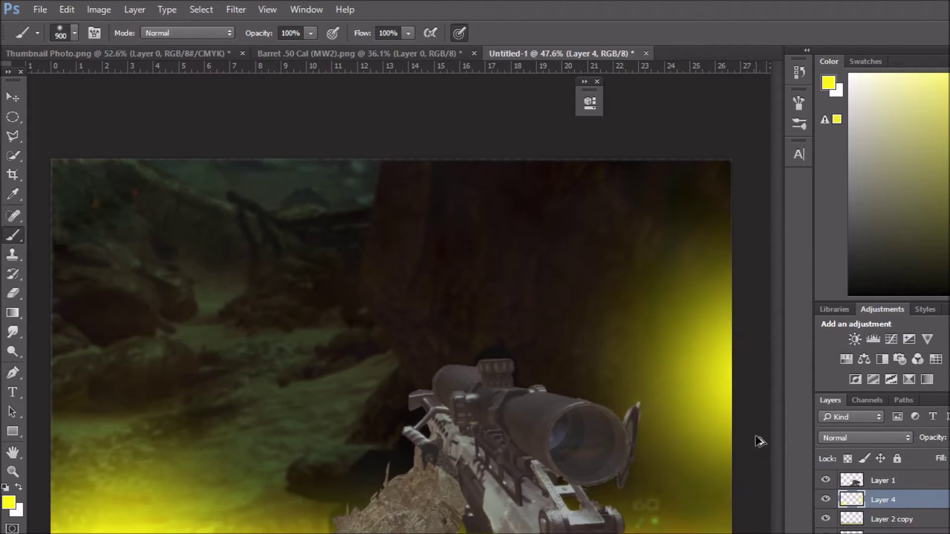
{"action": "key", "text": "ctrl+z"}
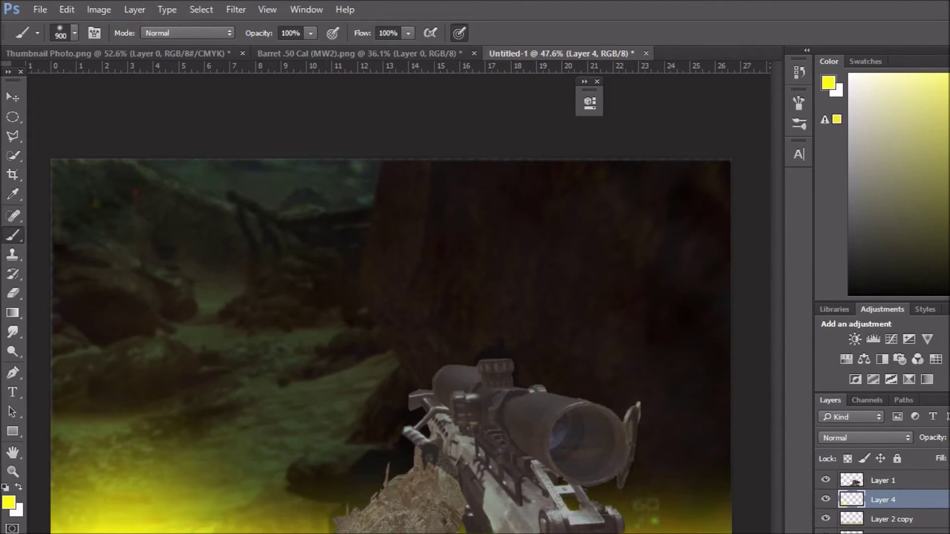
Duplicate the painted Layer 4 and rename Layer 2 copy as Gradient Top.
{"action": "key", "text": "ctrl+j"}
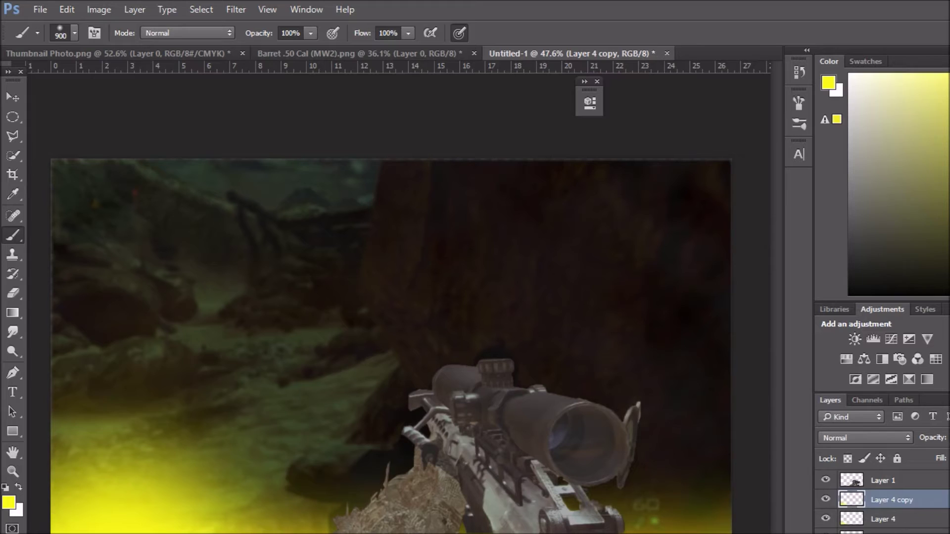
{"action": "left_click", "coordinate": [886, 532]}
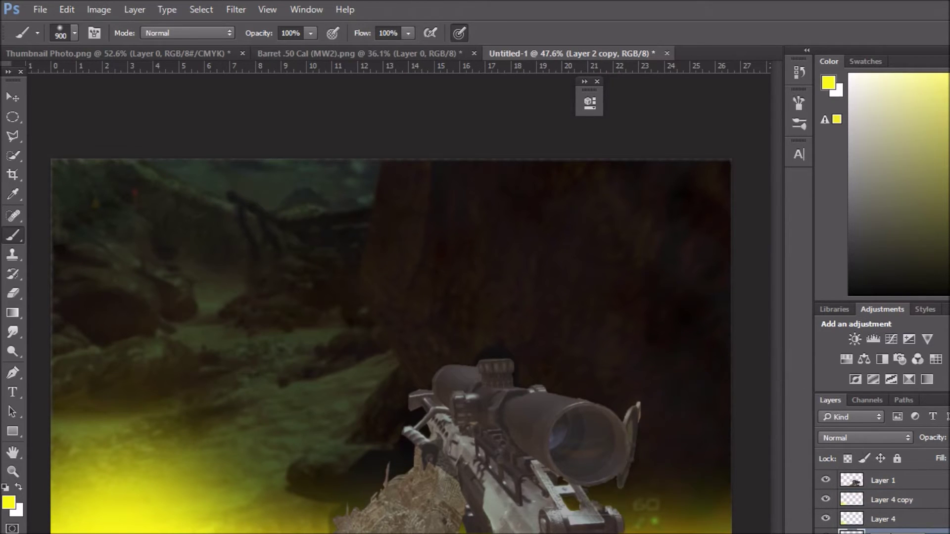
{"action": "key", "text": "alt+bracketleft"}
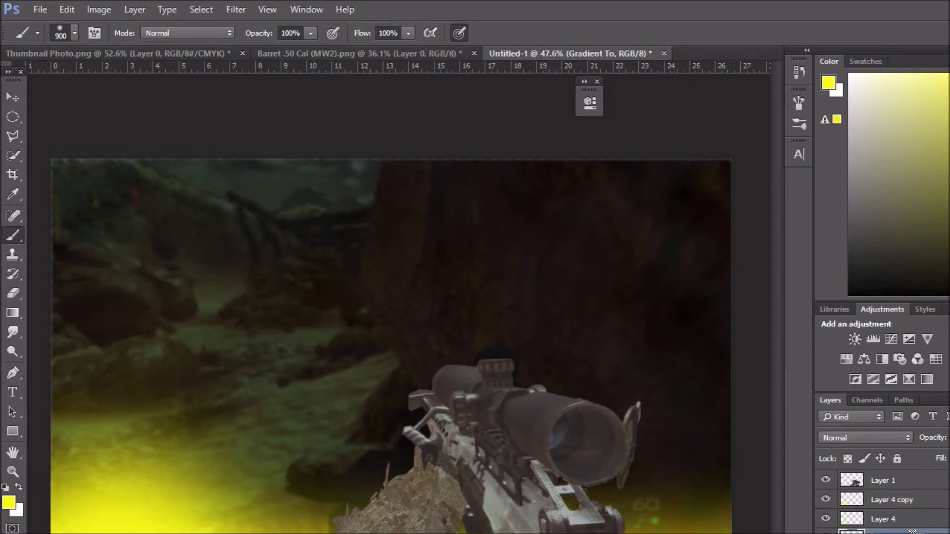
{"action": "type", "text": "p"}
{"action": "key", "text": "alt+bracketleft"}
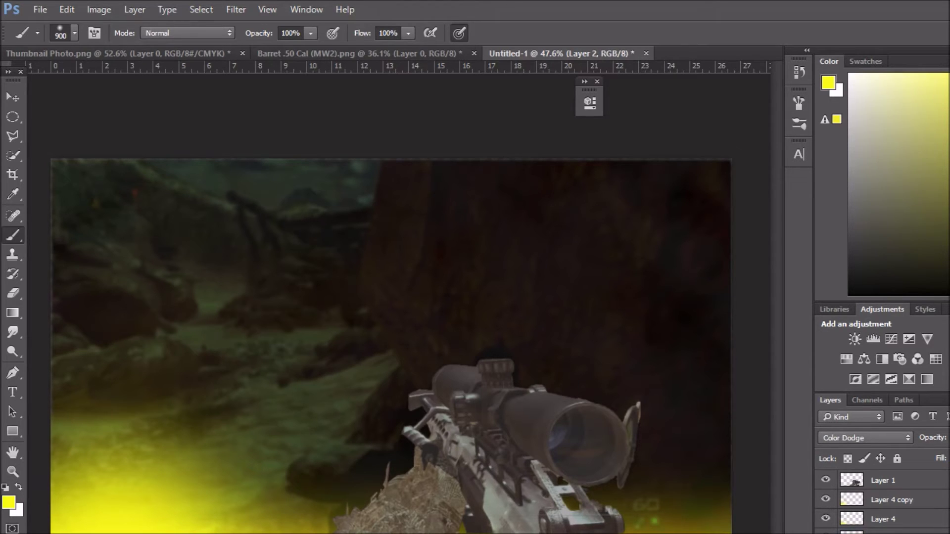
Rename Layer 2 as Gradient Bottom and select Layer 3 for renaming.
{"action": "key", "text": "Return"}
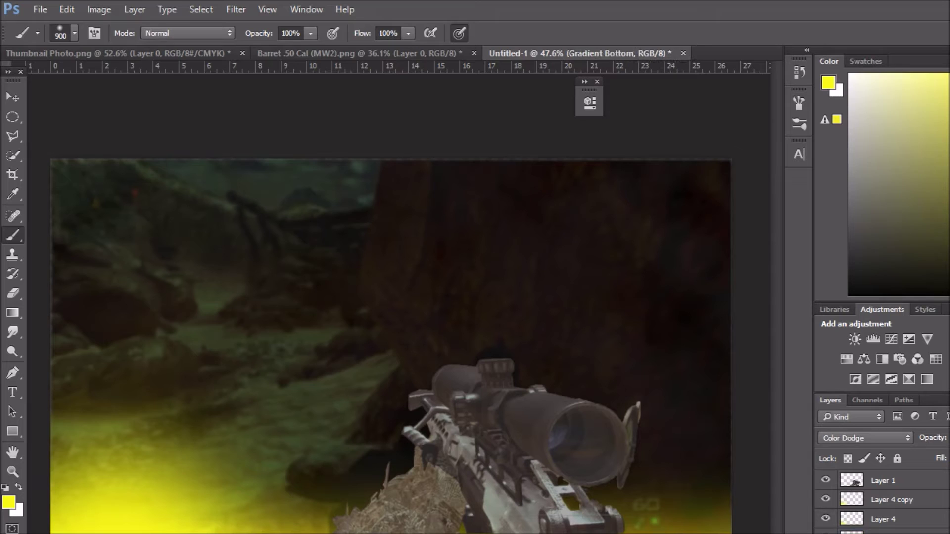
{"action": "key", "text": "alt+bracketleft"}
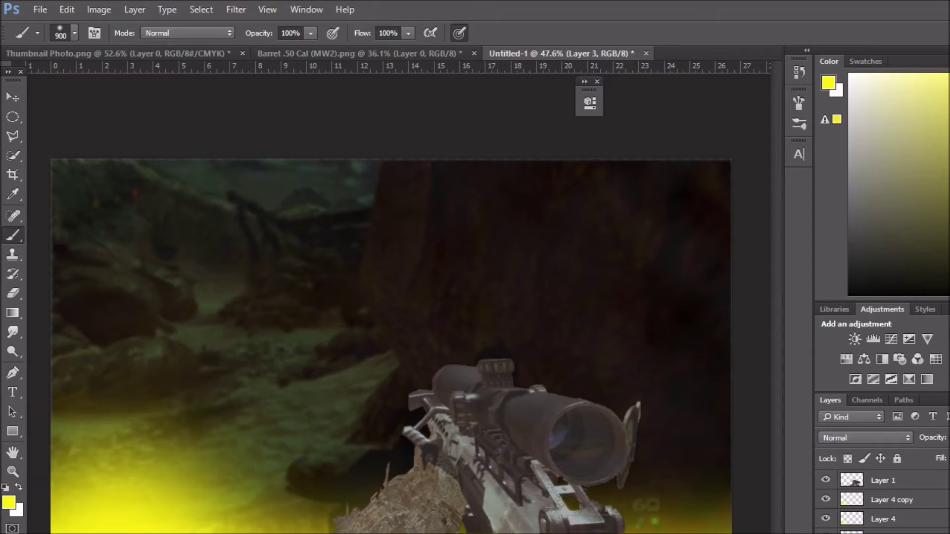
{"action": "key", "text": "Return"}
Rename Layer 4 as Light and Layer 4 copy as Light Top.
{"action": "double_click", "coordinate": [891, 518]}
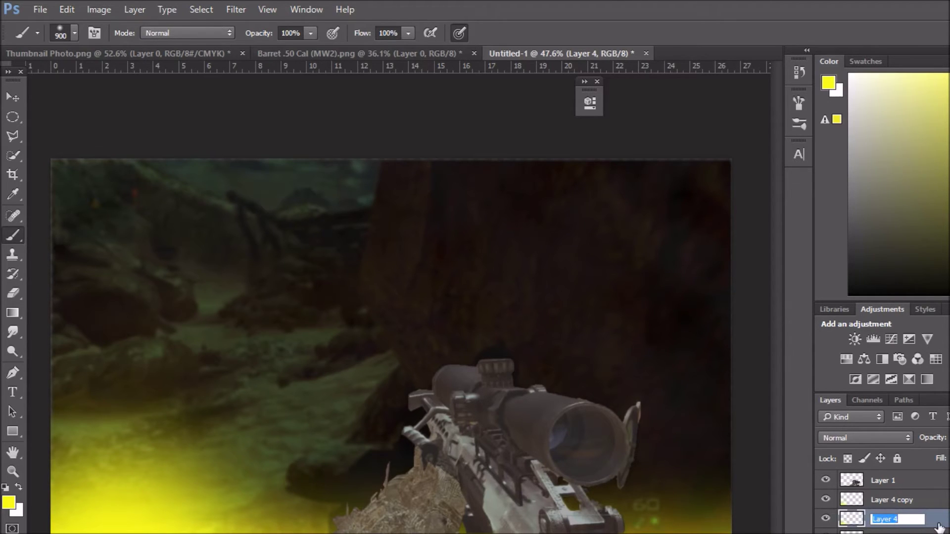
{"action": "type", "text": "Light"}
{"action": "key", "text": "Return"}
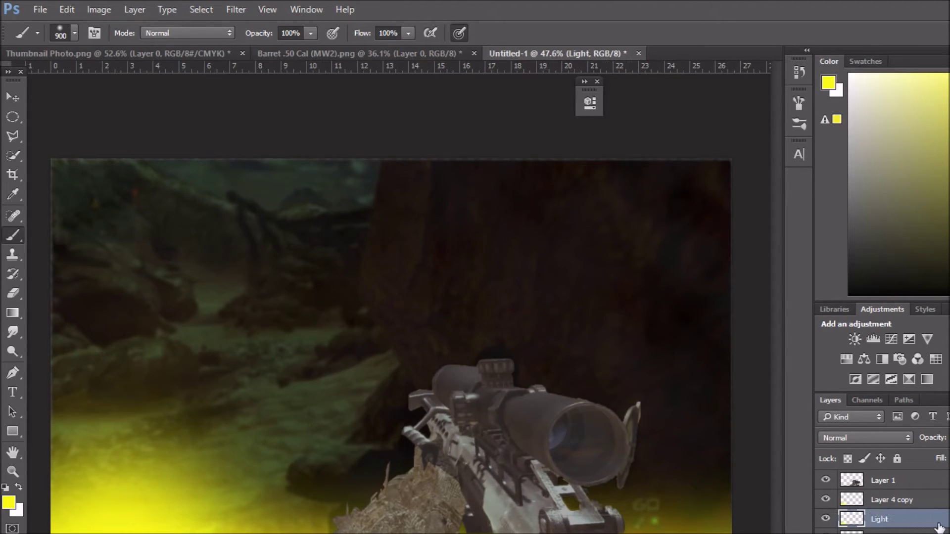
{"action": "double_click", "coordinate": [905, 501]}
{"action": "type", "text": "Light Top"}
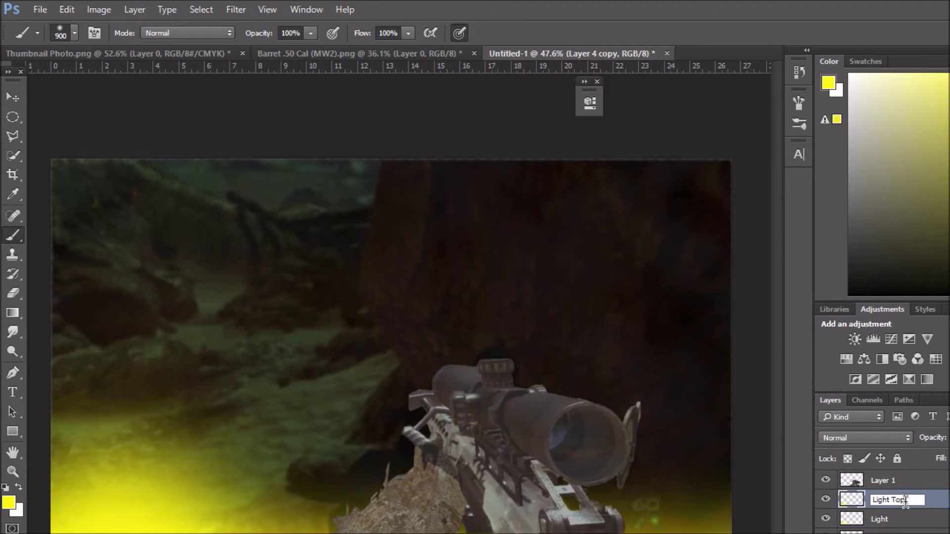
{"action": "key", "text": "Return"}
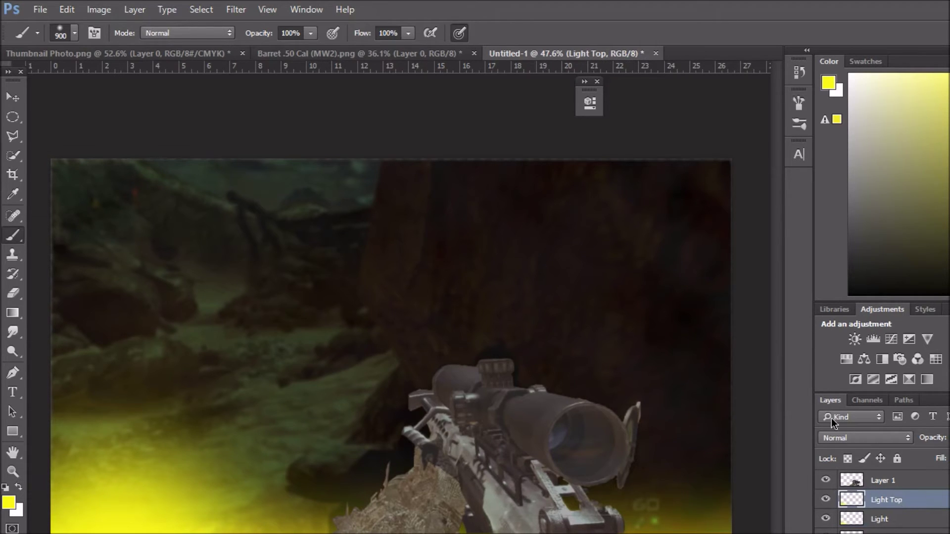
Keep the Light Top layer in Normal blend mode and set the Light layer's blend mode to Color Dodge.
{"action": "left_click", "coordinate": [864, 438]}
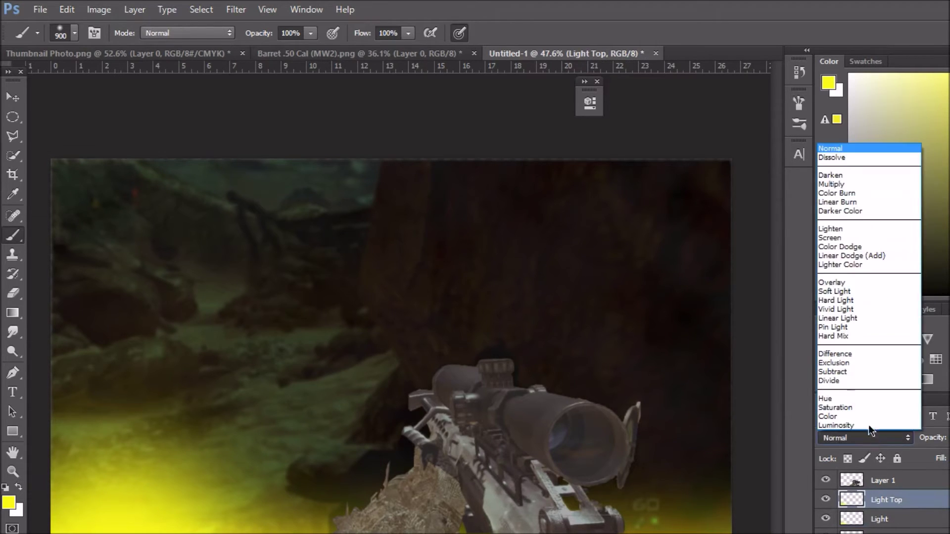
{"action": "left_click", "coordinate": [839, 149]}
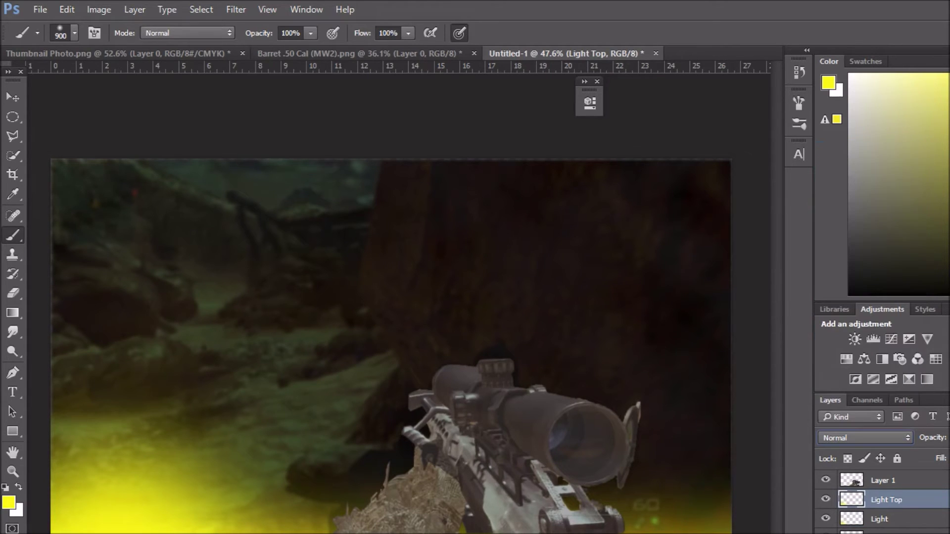
{"action": "left_click", "coordinate": [867, 519]}
{"action": "left_click", "coordinate": [846, 438]}
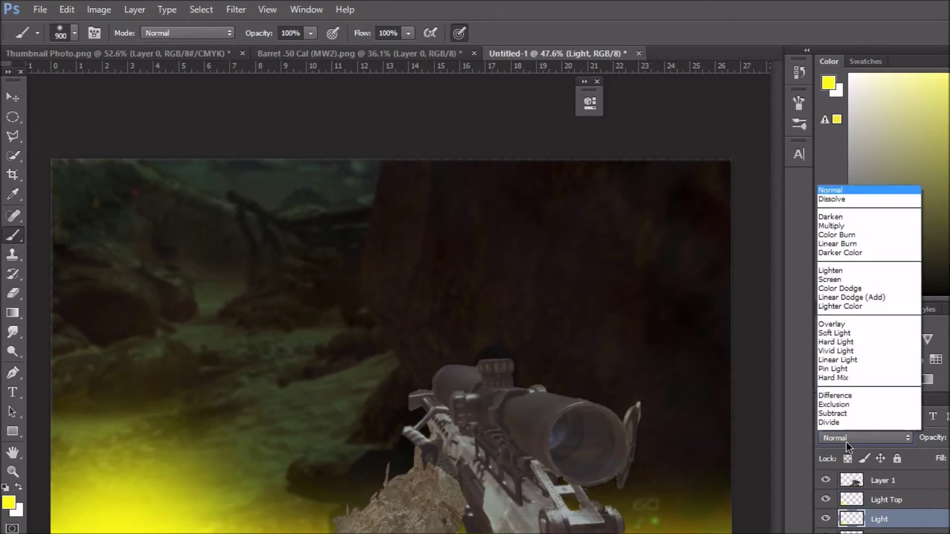
{"action": "left_click", "coordinate": [856, 246]}
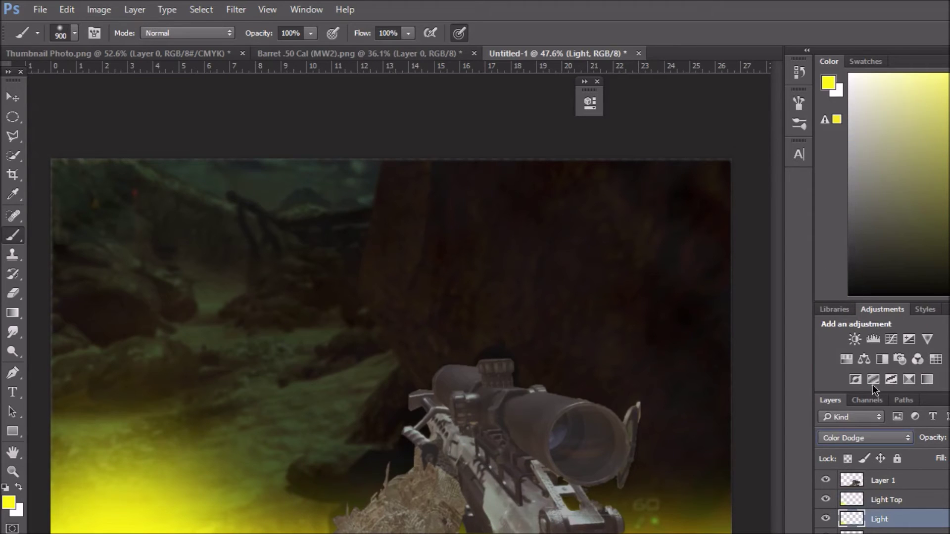
Lower the Light Top layer's opacity and check the glow against the whole image, keeping Light Top selected.
{"action": "left_click", "coordinate": [904, 501]}
{"action": "left_click", "coordinate": [947, 438]}
{"action": "left_click_drag", "start_coordinate": [942, 463], "coordinate": [943, 460]}
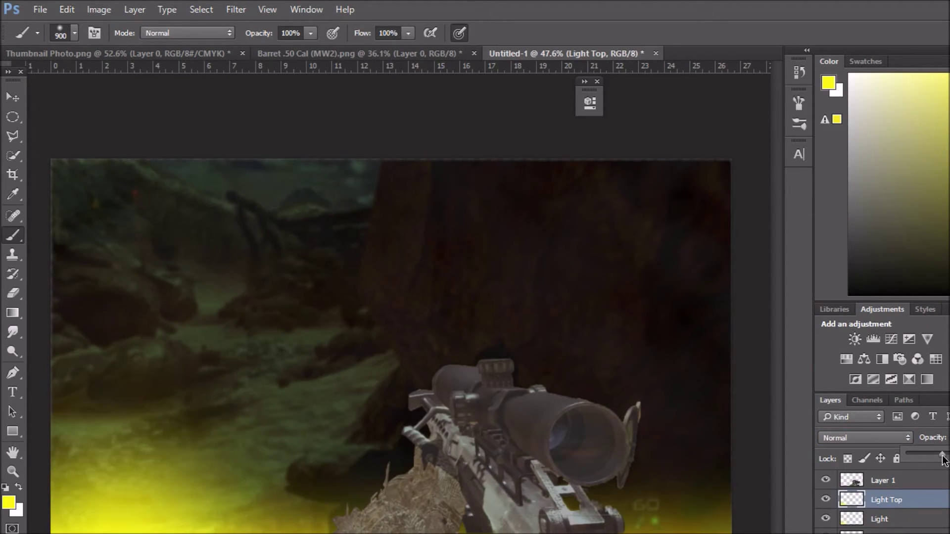
{"action": "left_click", "coordinate": [886, 531]}
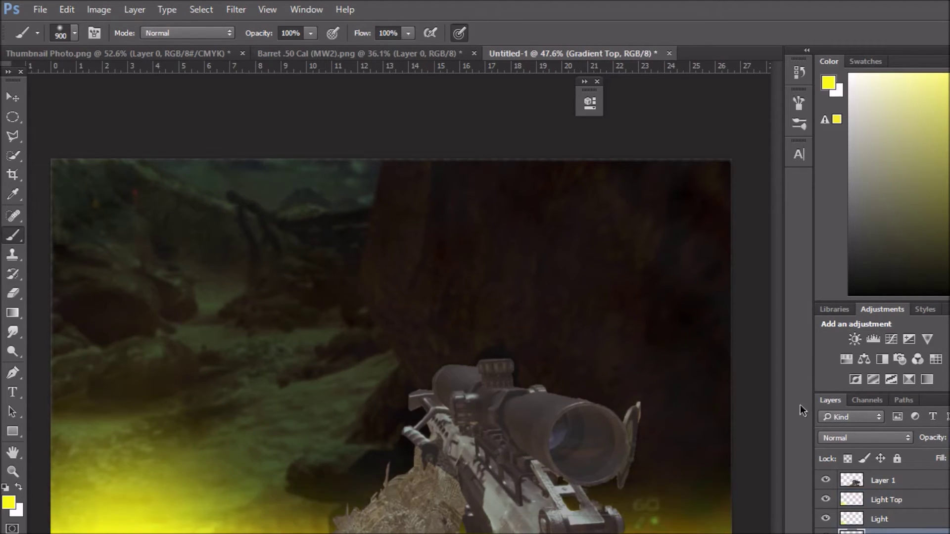
{"action": "left_click", "coordinate": [891, 503]}
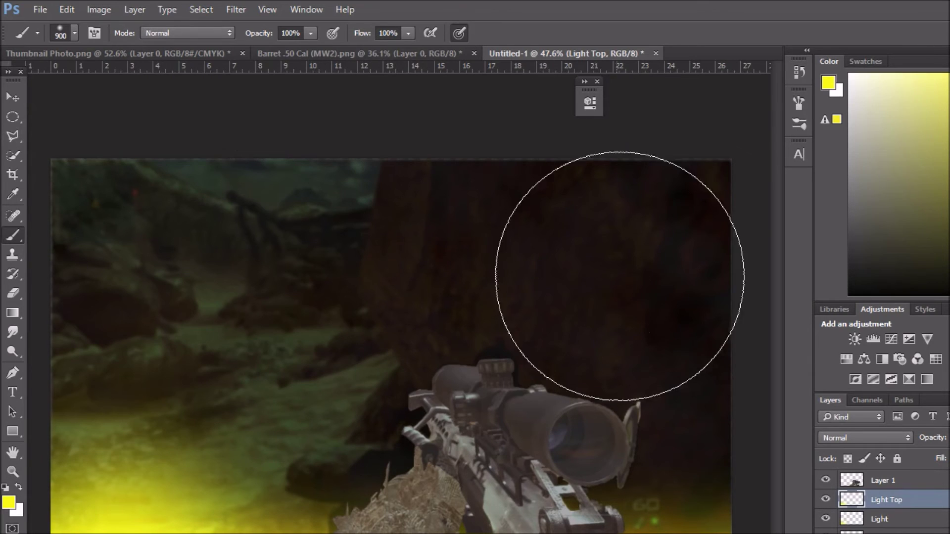
{"action": "scroll", "coordinate": [525, 411], "scroll_direction": "down", "scroll_amount": 3}
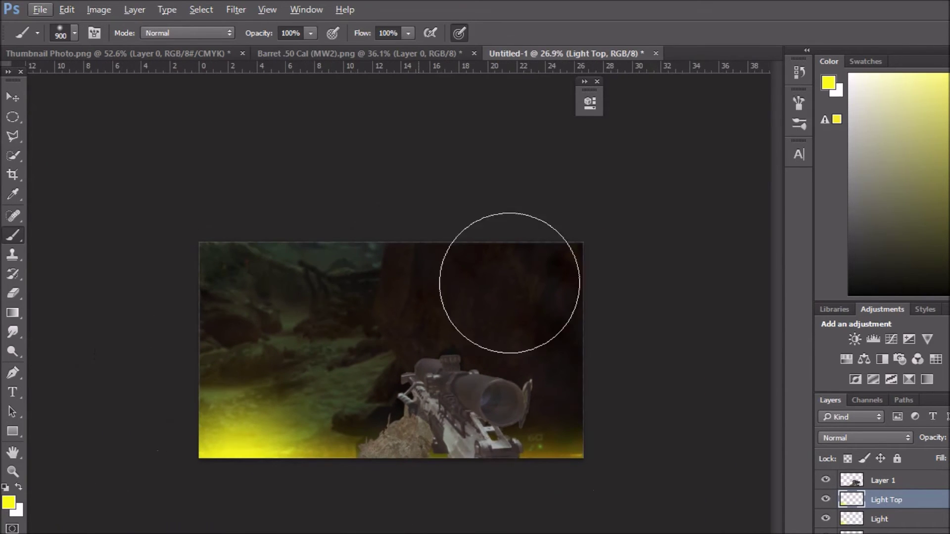
{"action": "scroll", "coordinate": [577, 500], "scroll_direction": "up", "scroll_amount": 2}
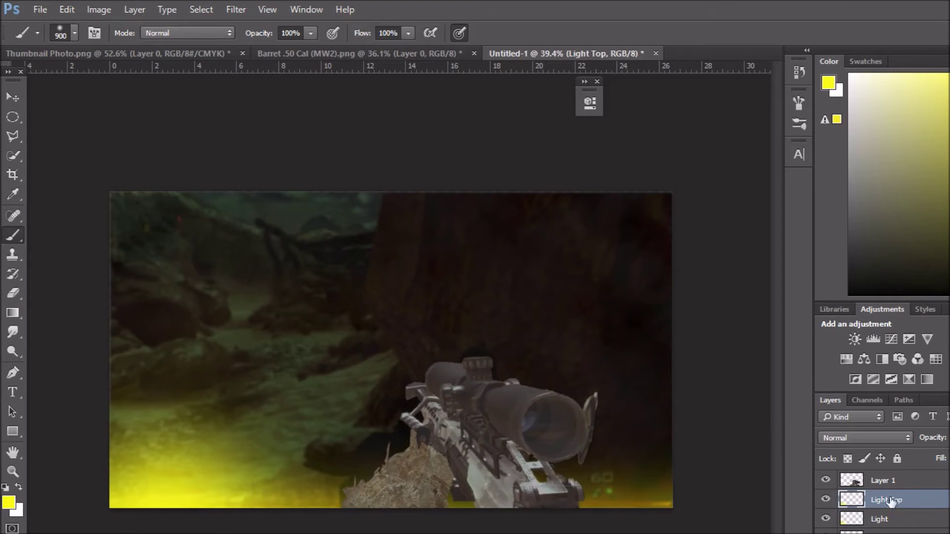
Rename the rifle's Layer 1 as Gun and duplicate it.
{"action": "left_click", "coordinate": [883, 482]}
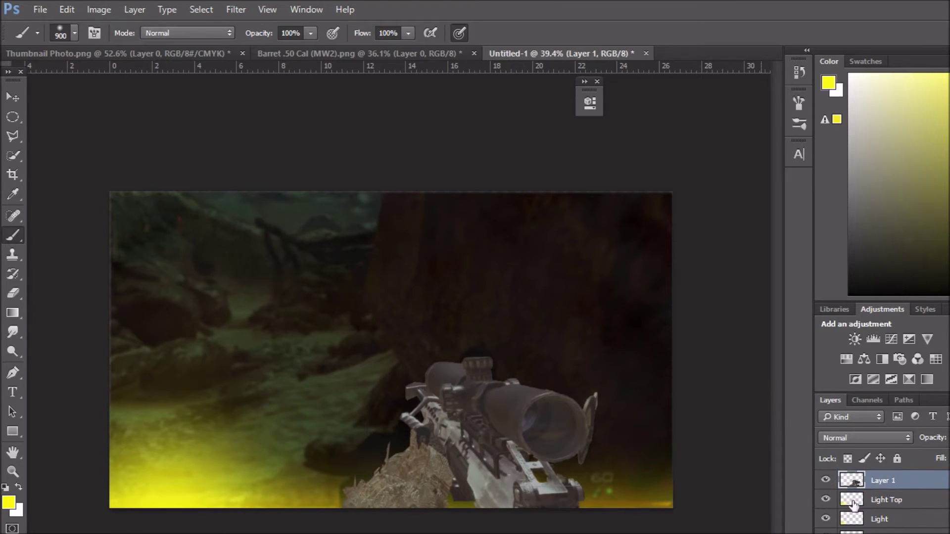
{"action": "double_click", "coordinate": [884, 480]}
{"action": "type", "text": "Gun"}
{"action": "key", "text": "Return"}
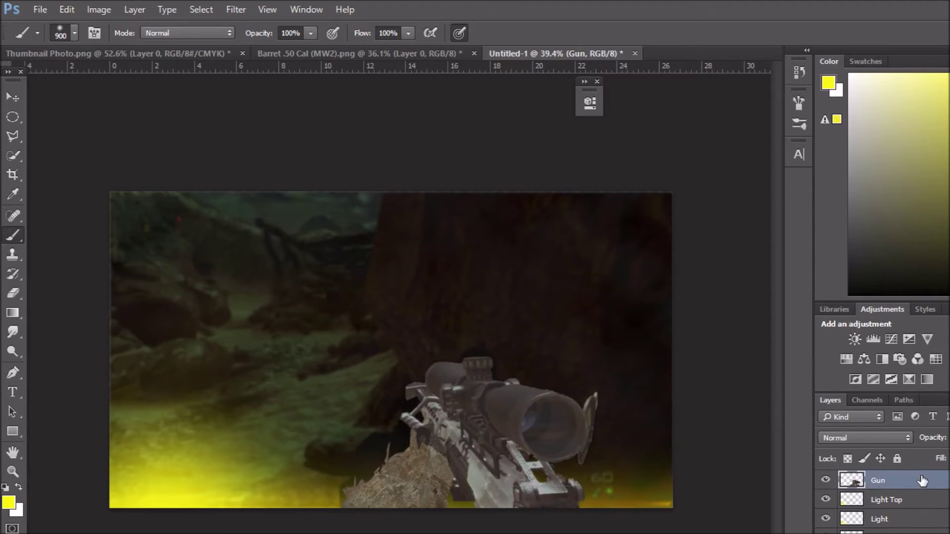
{"action": "key", "text": "ctrl+j"}
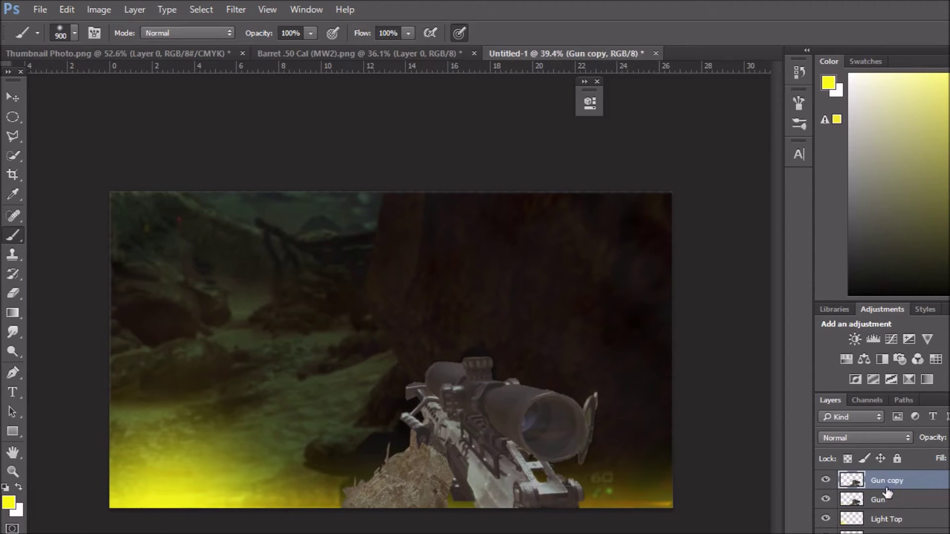
Add an Outer Glow layer style with a size of 136 px to the original Gun layer.
{"action": "right_click", "coordinate": [883, 499]}
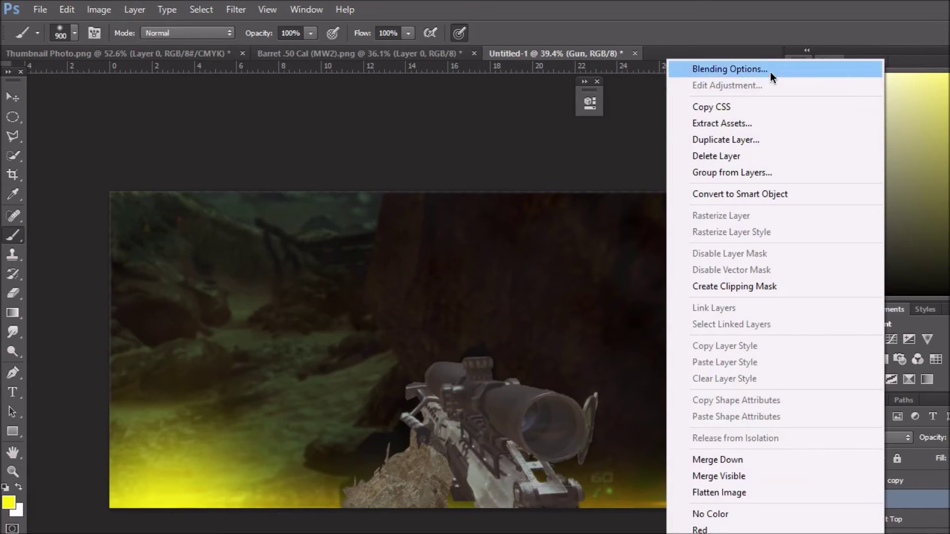
{"action": "left_click", "coordinate": [709, 66]}
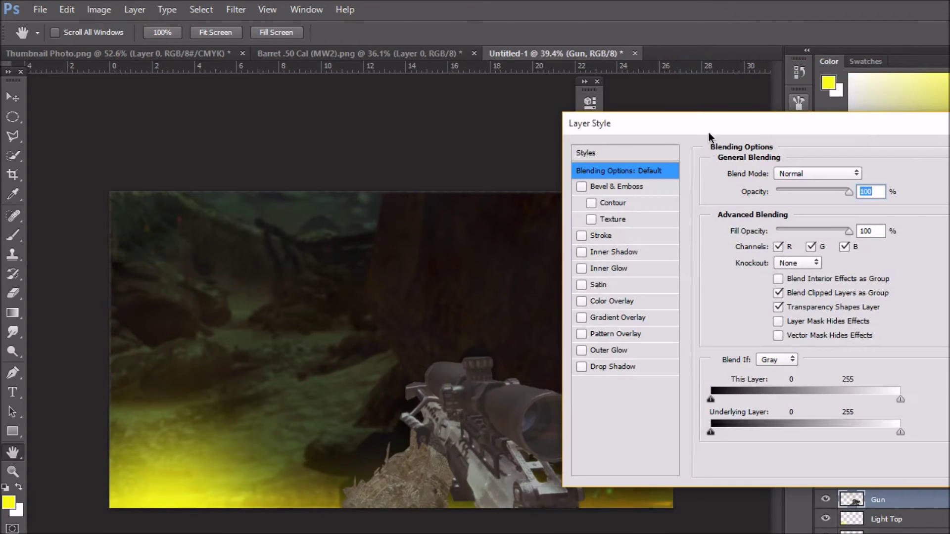
{"action": "left_click_drag", "start_coordinate": [739, 121], "coordinate": [798, 175]}
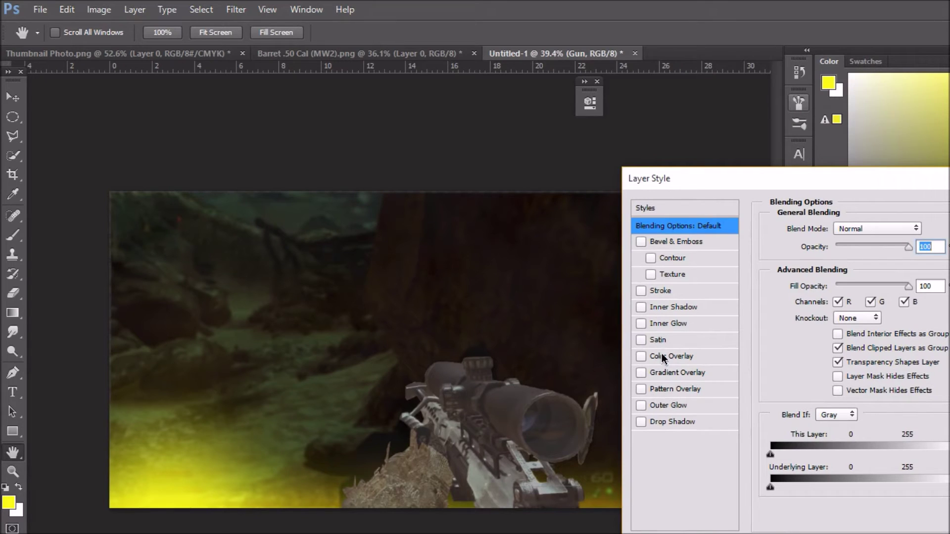
{"action": "left_click", "coordinate": [667, 404]}
{"action": "left_click_drag", "start_coordinate": [831, 366], "coordinate": [867, 366]}
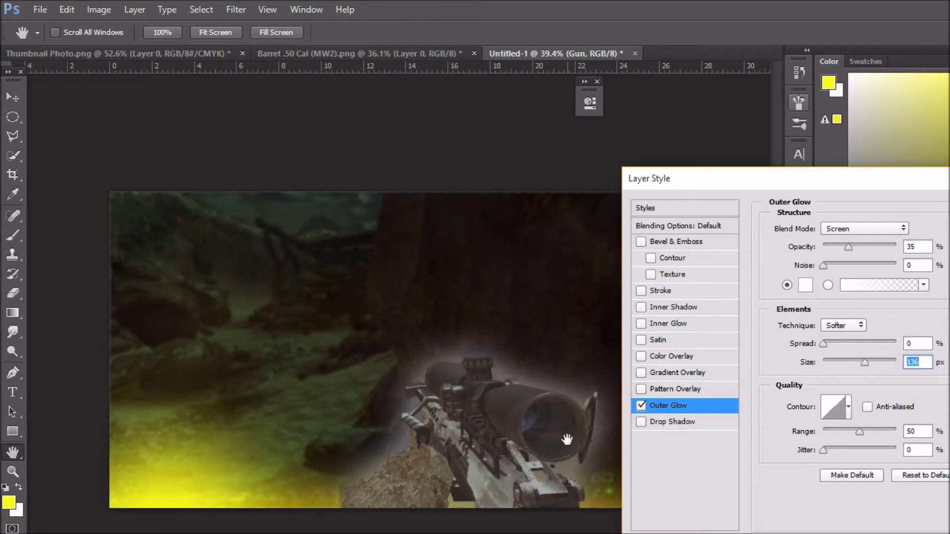
Set the outer glow's blend mode to Normal and its opacity to 46%.
{"action": "left_click", "coordinate": [841, 229]}
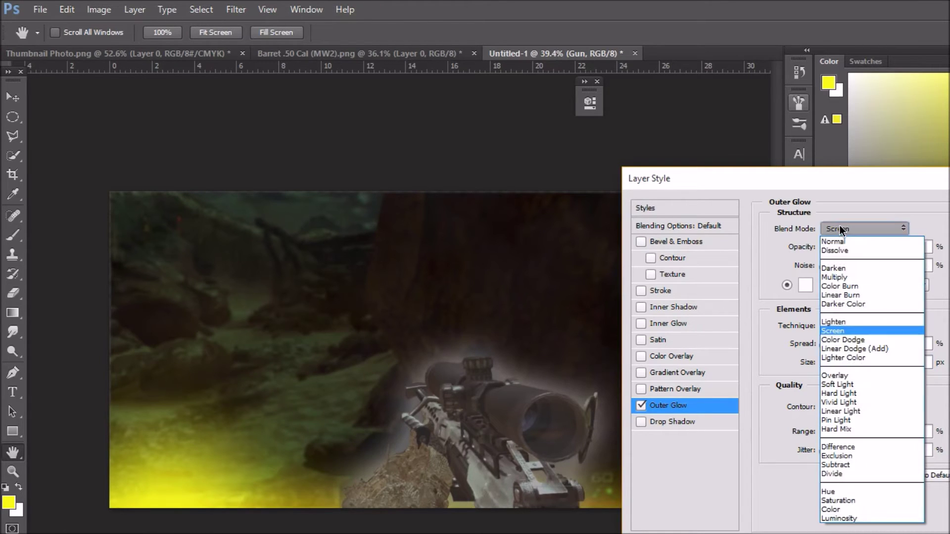
{"action": "left_click", "coordinate": [836, 240]}
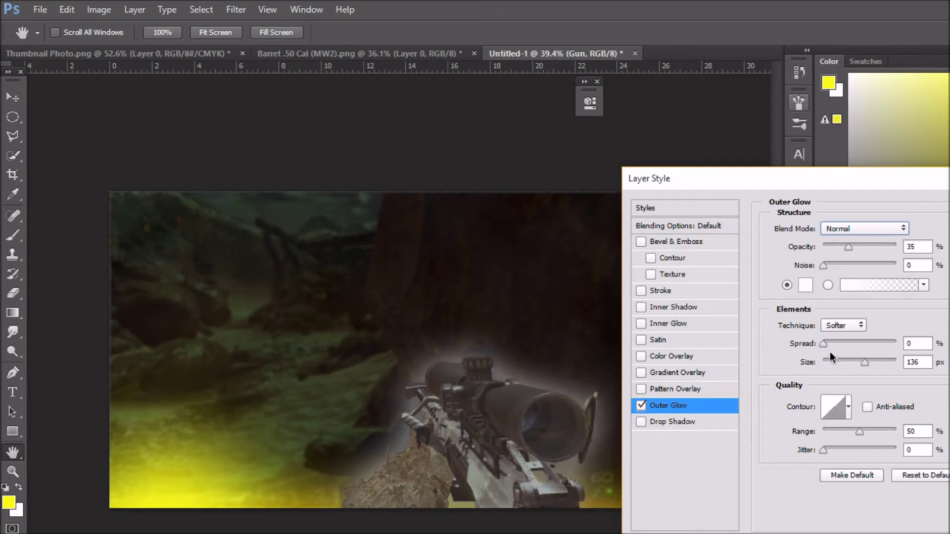
{"action": "left_click_drag", "start_coordinate": [847, 245], "coordinate": [844, 251]}
{"action": "type", "text": "4"}
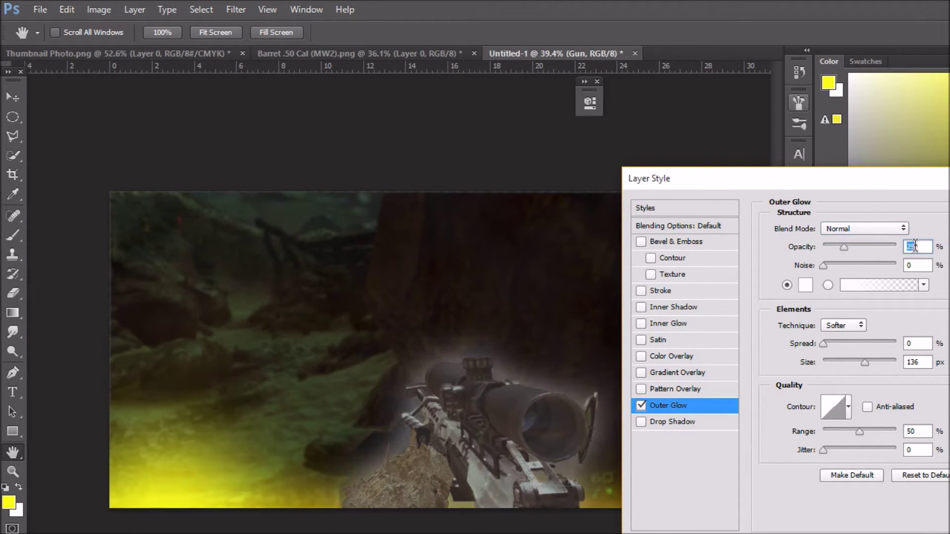
{"action": "type", "text": "6"}
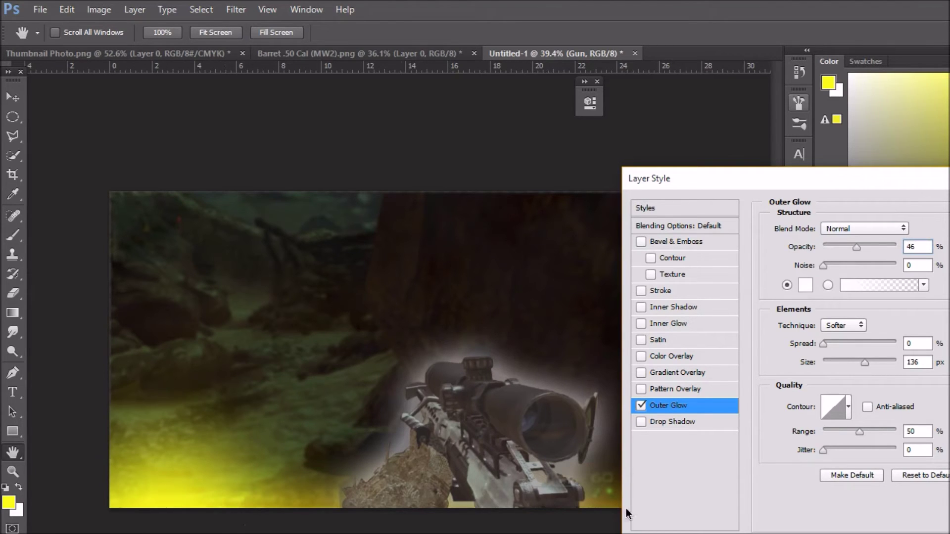
Set the outer glow colour to a bright yellow (H 65, S 100, B 100).
{"action": "left_click", "coordinate": [805, 286]}
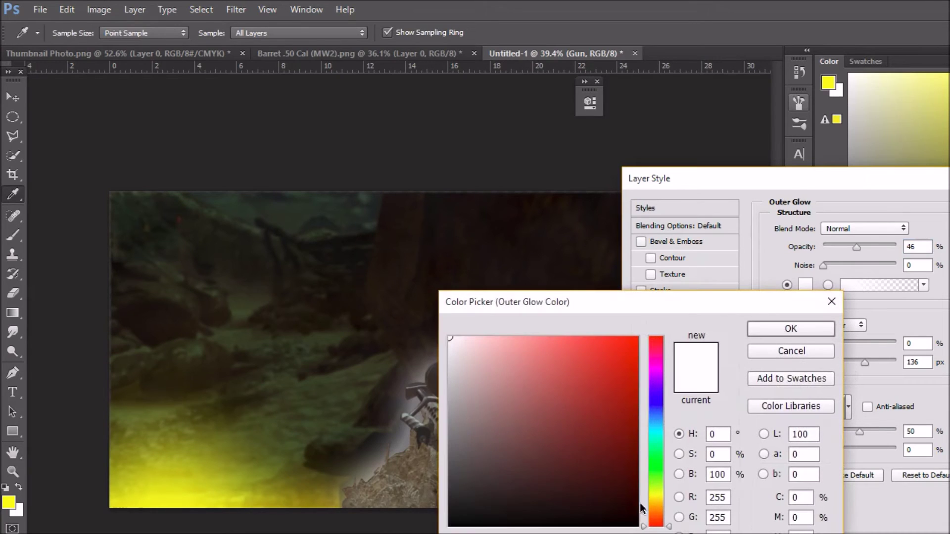
{"action": "left_click", "coordinate": [663, 492]}
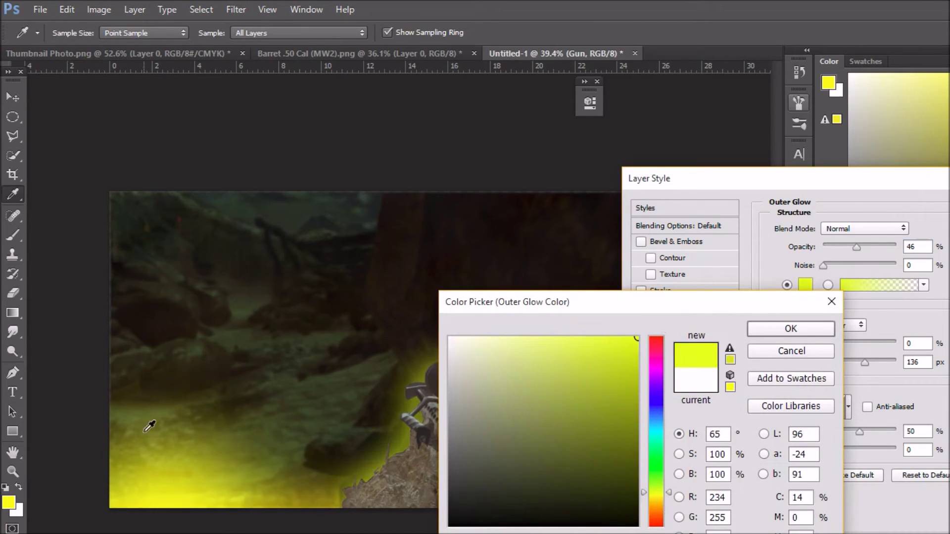
{"action": "left_click", "coordinate": [791, 329]}
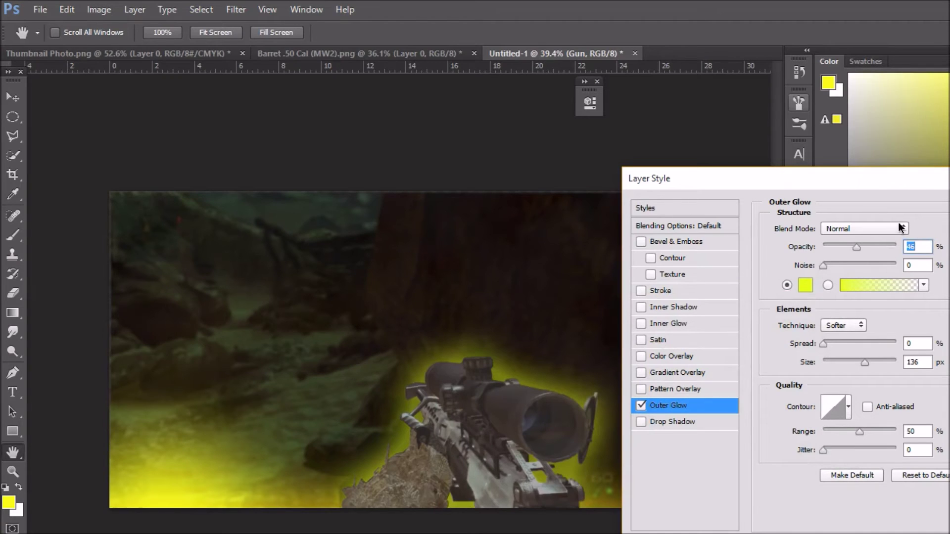
Switch the outer glow to its gradient fill with an anti-aliased contour, apply the layer style, and inspect the glow around the rifle.
{"action": "left_click_drag", "start_coordinate": [921, 180], "coordinate": [795, 181]}
{"action": "left_click", "coordinate": [704, 285]}
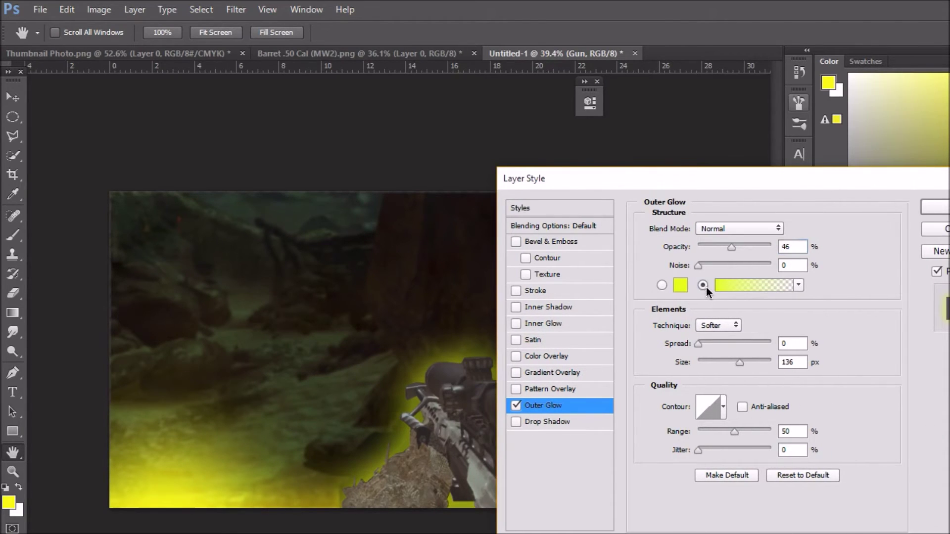
{"action": "left_click_drag", "start_coordinate": [747, 170], "coordinate": [905, 216]}
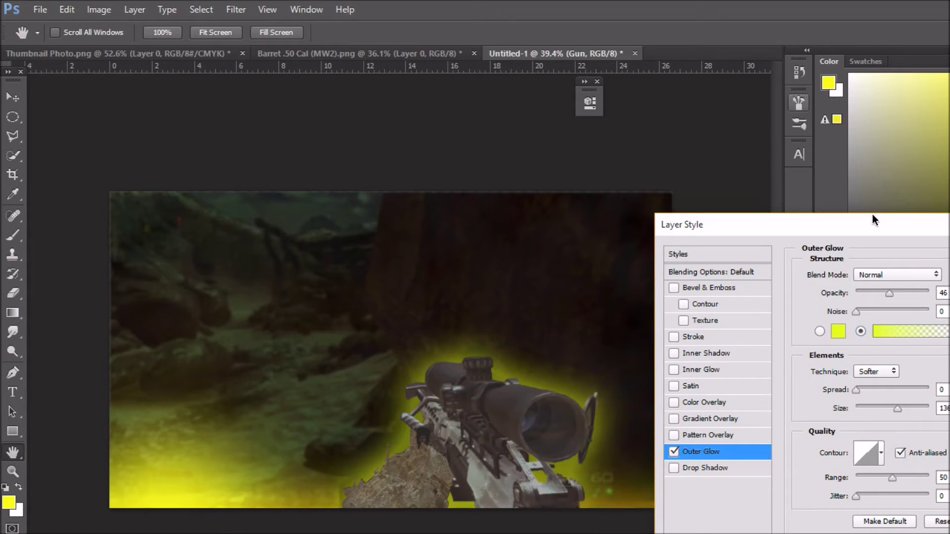
{"action": "left_click_drag", "start_coordinate": [871, 215], "coordinate": [506, 217]}
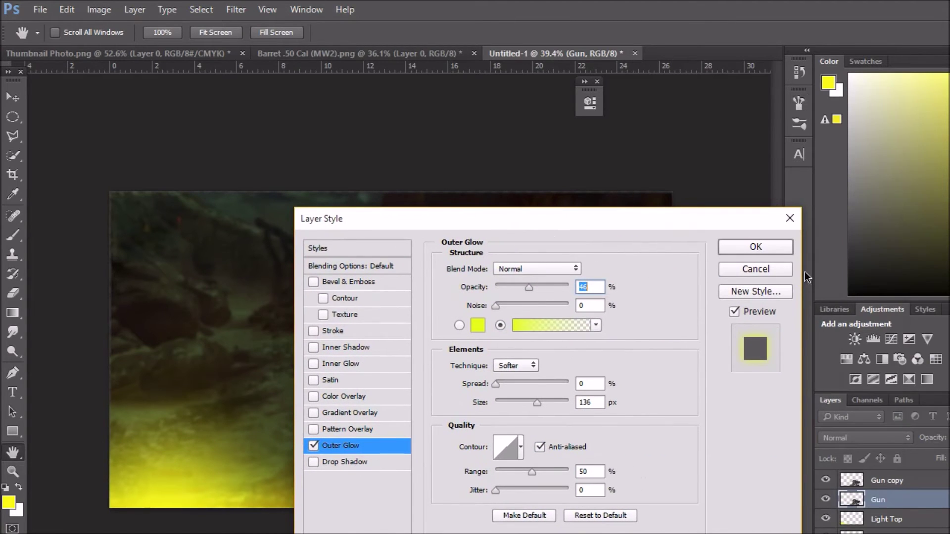
{"action": "key", "text": "b"}
{"action": "left_click", "coordinate": [776, 248]}
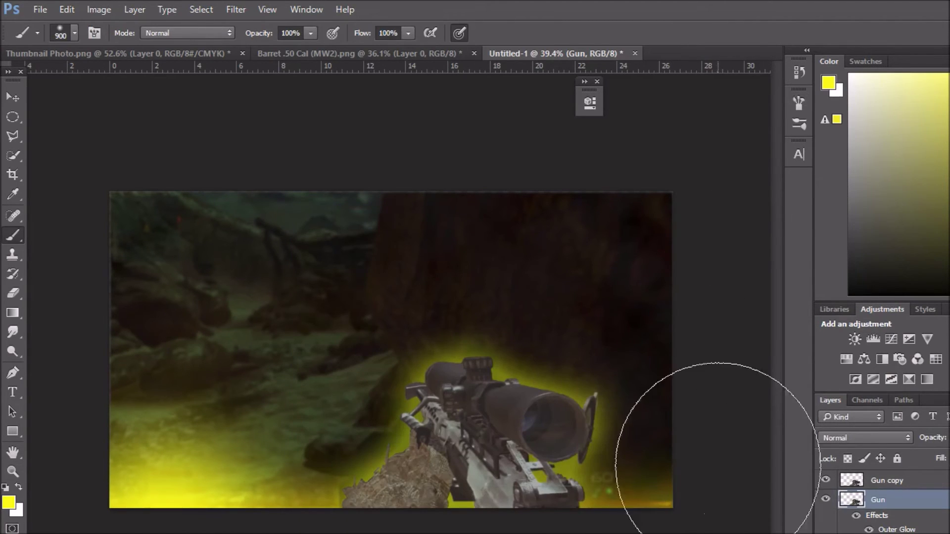
{"action": "scroll", "coordinate": [488, 448], "scroll_direction": "up", "scroll_amount": 4}
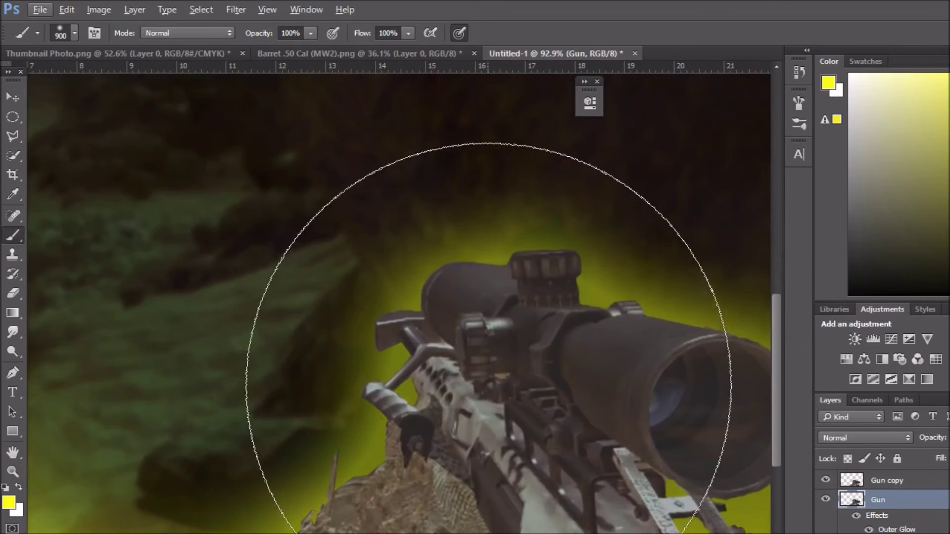
{"action": "scroll", "coordinate": [487, 448], "scroll_direction": "down", "scroll_amount": 4}
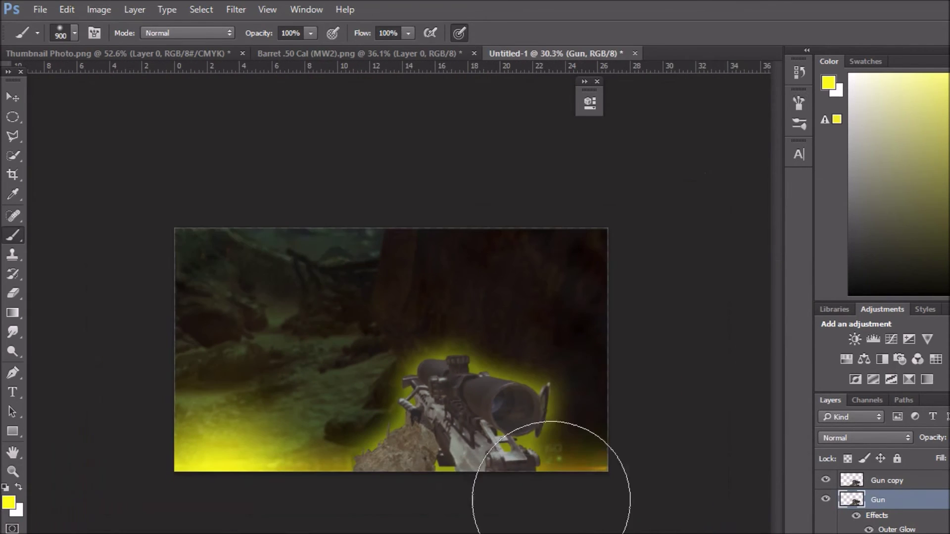
Replace the plain Gun copy layer with a duplicate of the Gun layer that carries the outer glow, keeping the lower Gun layer selected.
{"action": "left_click", "coordinate": [906, 482]}
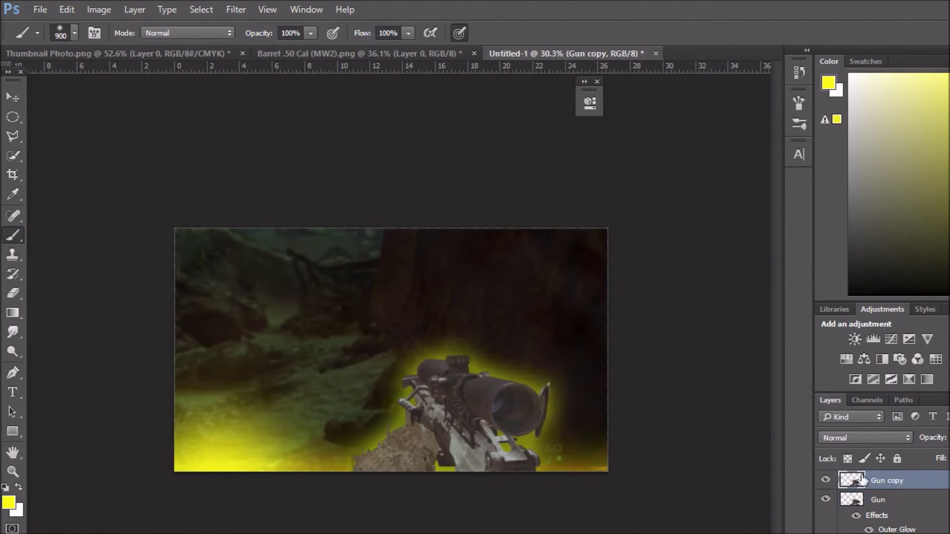
{"action": "key", "text": "Delete"}
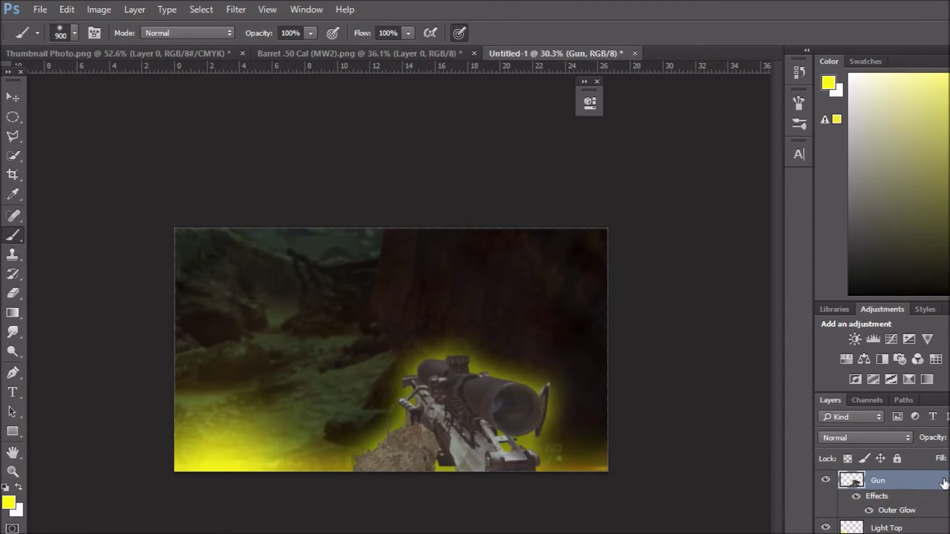
{"action": "key", "text": "ctrl+z"}
{"action": "left_click", "coordinate": [886, 528]}
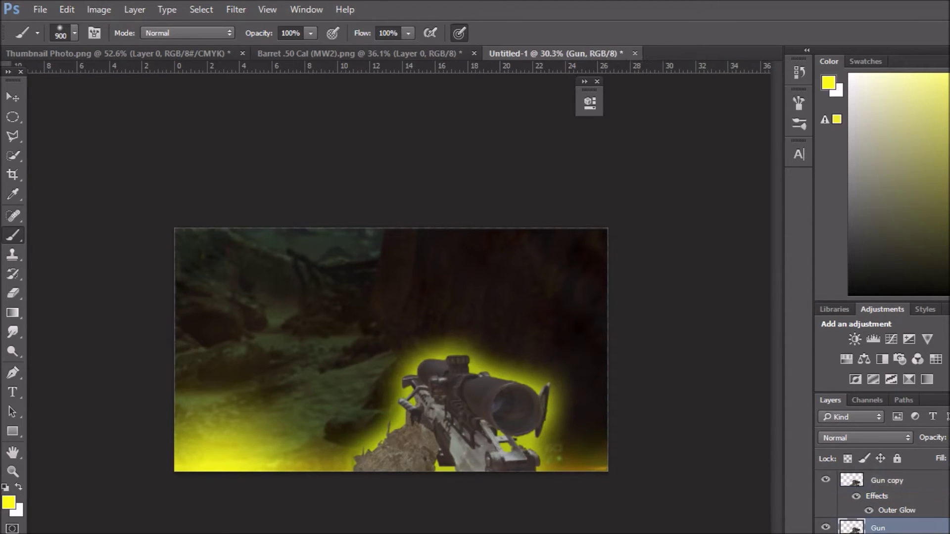
{"action": "double_click", "coordinate": [879, 527]}
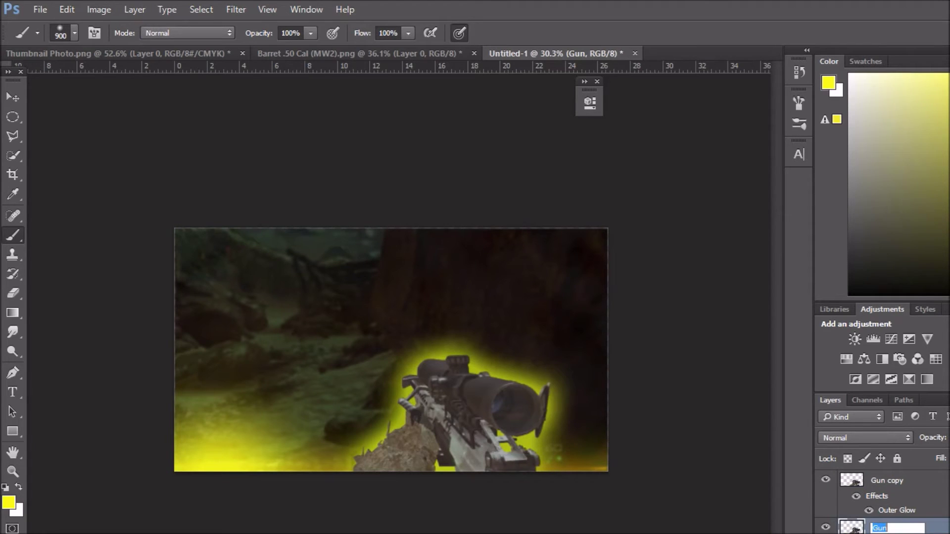
{"action": "key", "text": "Return"}
Change the lower Gun layer's outer glow blend mode to Color Dodge and apply the layer style.
{"action": "double_click", "coordinate": [910, 528]}
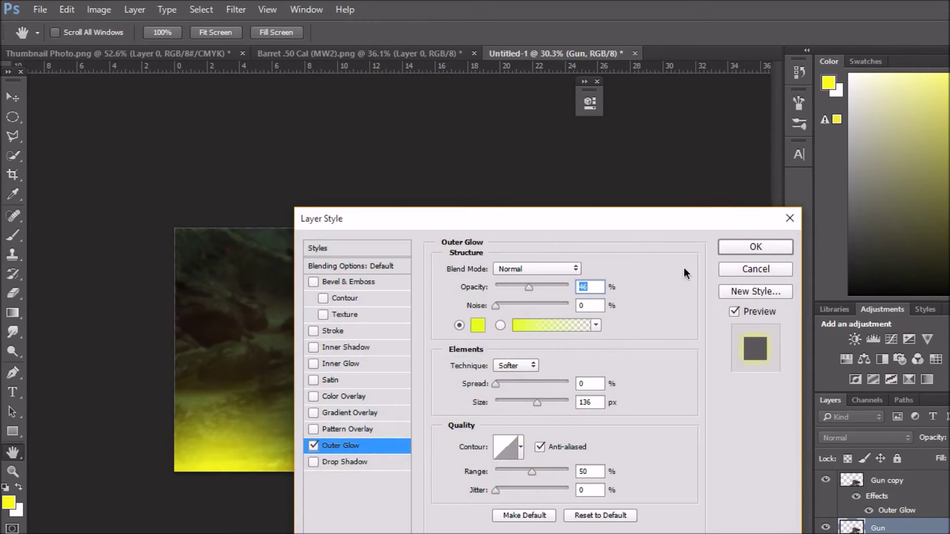
{"action": "left_click", "coordinate": [543, 268]}
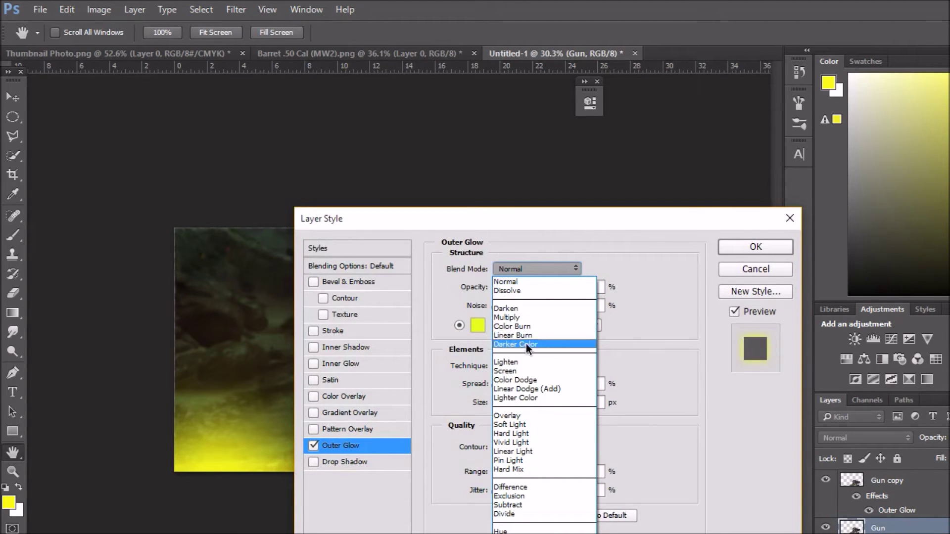
{"action": "left_click", "coordinate": [513, 381]}
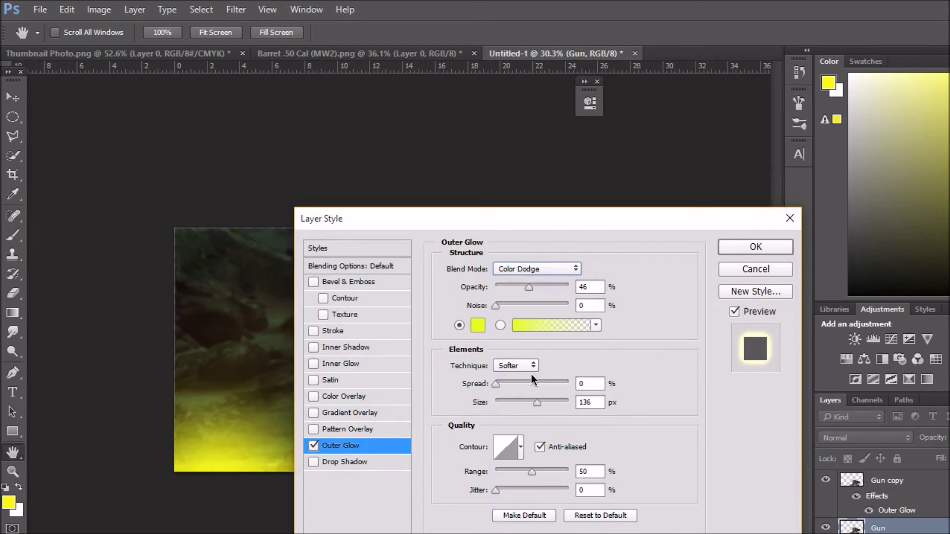
{"action": "left_click", "coordinate": [759, 252]}
{"action": "key", "text": "b"}
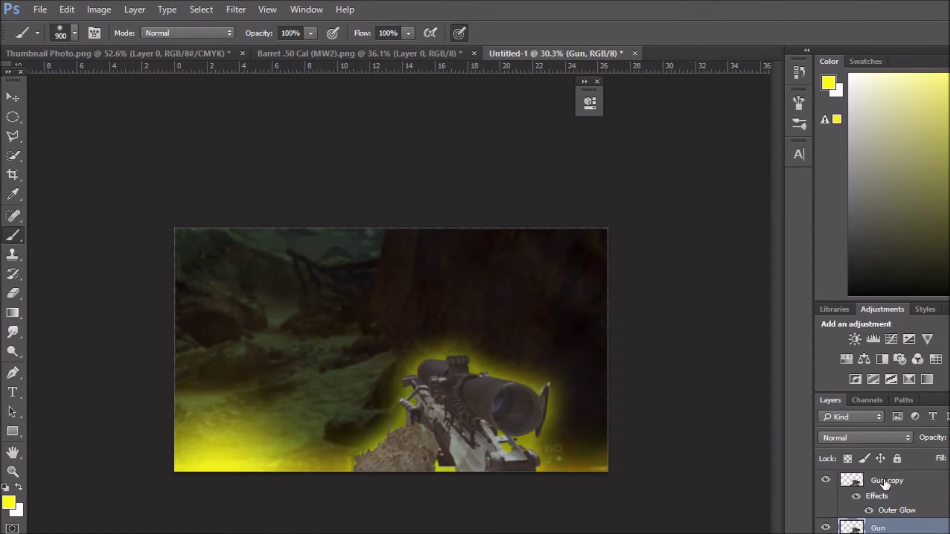
Raise the outer glow opacity of the lower Gun layer to 100% and apply the layer style.
{"action": "left_click", "coordinate": [885, 483]}
{"action": "left_click", "coordinate": [866, 438]}
{"action": "key", "text": "Escape"}
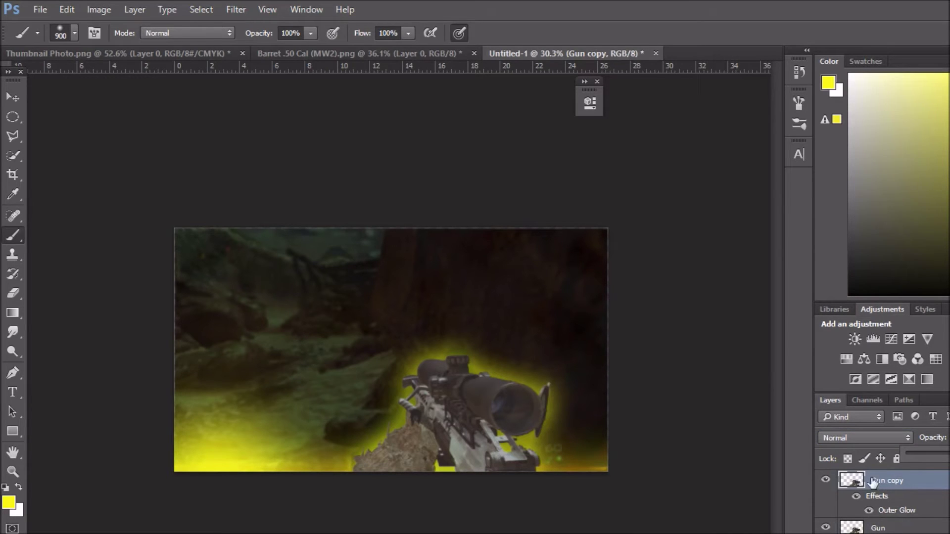
{"action": "double_click", "coordinate": [915, 527]}
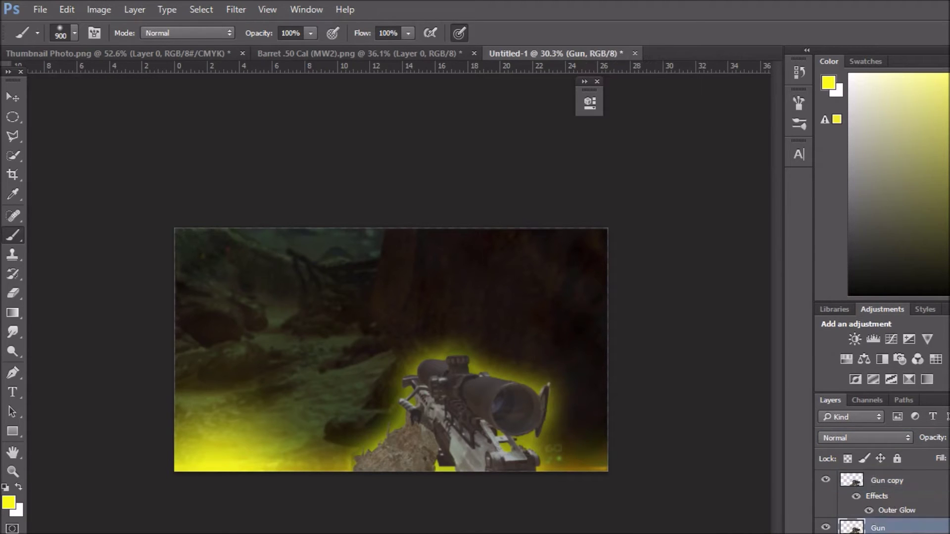
{"action": "left_click_drag", "start_coordinate": [530, 289], "coordinate": [568, 289]}
{"action": "left_click_drag", "start_coordinate": [578, 222], "coordinate": [848, 230]}
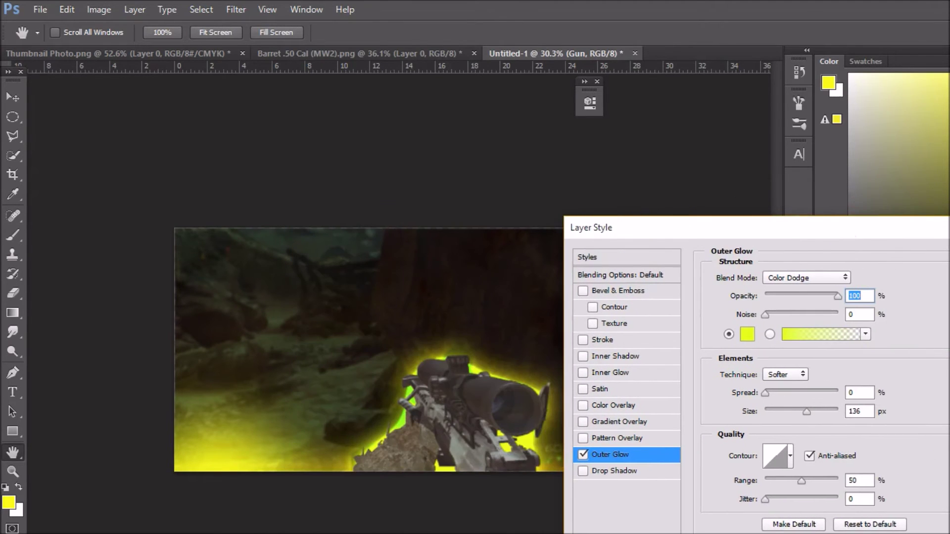
{"action": "key", "text": "Return"}
Set the lower Gun layer's outer glow opacity to 46%, matching the glow opacity of Gun copy.
{"action": "left_click", "coordinate": [893, 482]}
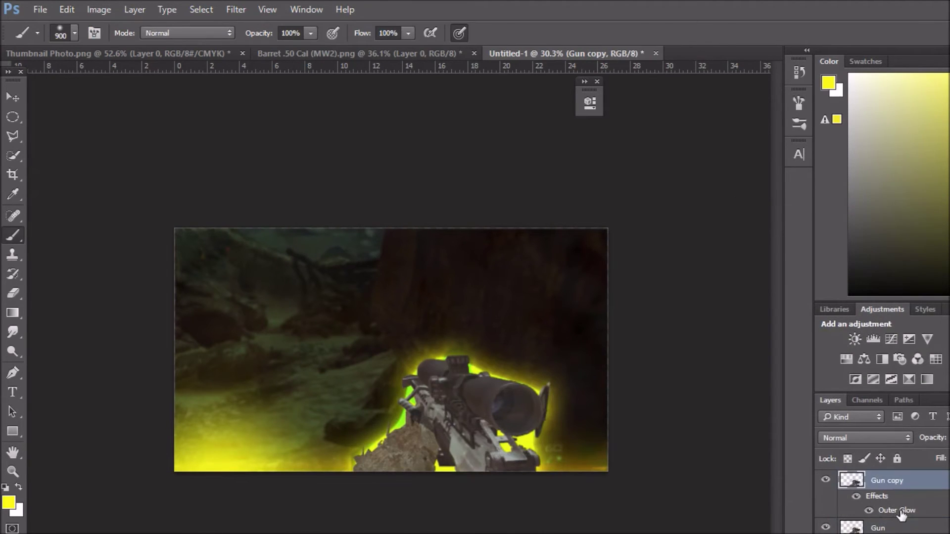
{"action": "double_click", "coordinate": [901, 515]}
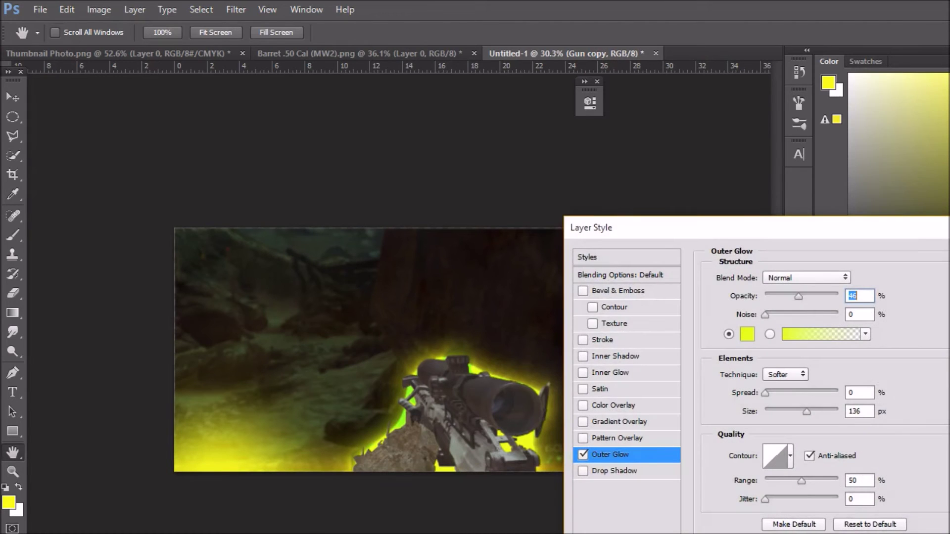
{"action": "key", "text": "Return"}
{"action": "double_click", "coordinate": [883, 528]}
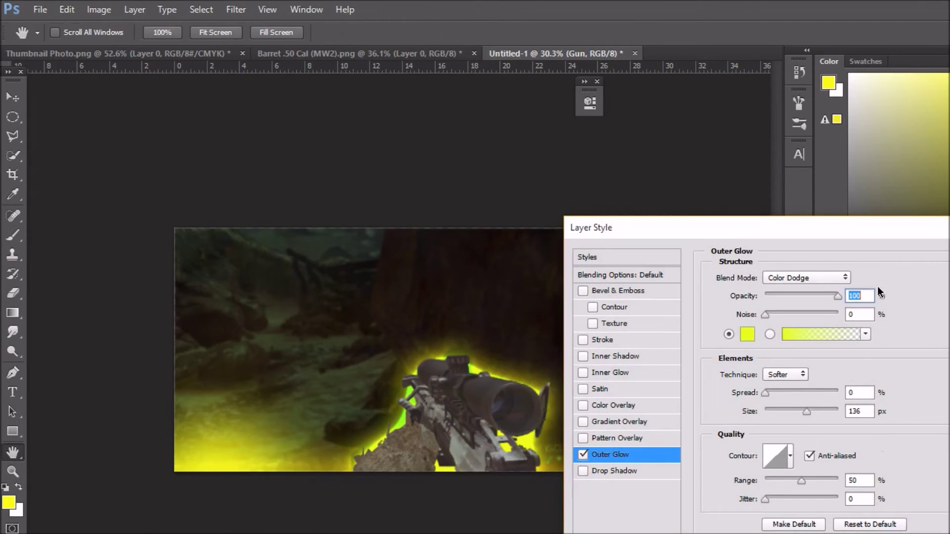
{"action": "type", "text": "46"}
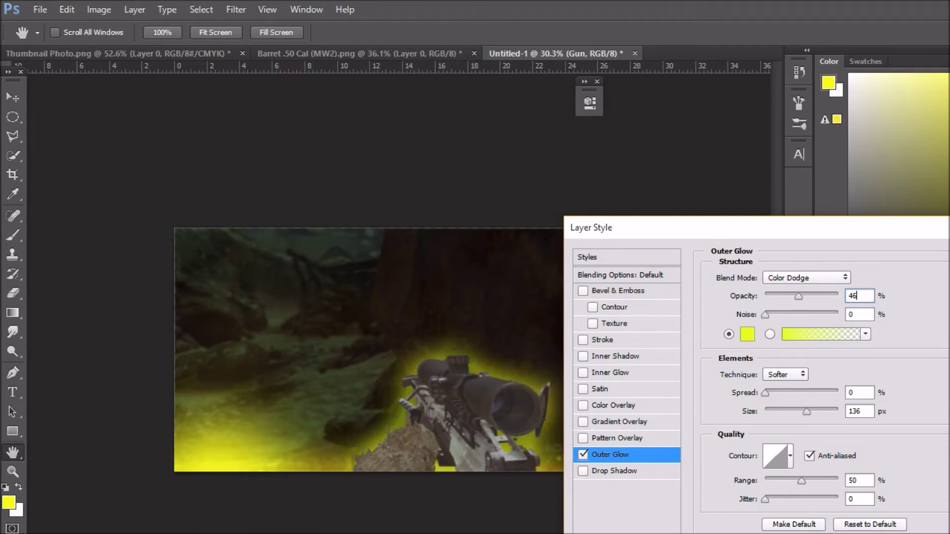
{"action": "key", "text": "Return"}
Lower the layer opacity of Gun copy to soften the glow around the rifle.
{"action": "key", "text": "ctrl+j"}
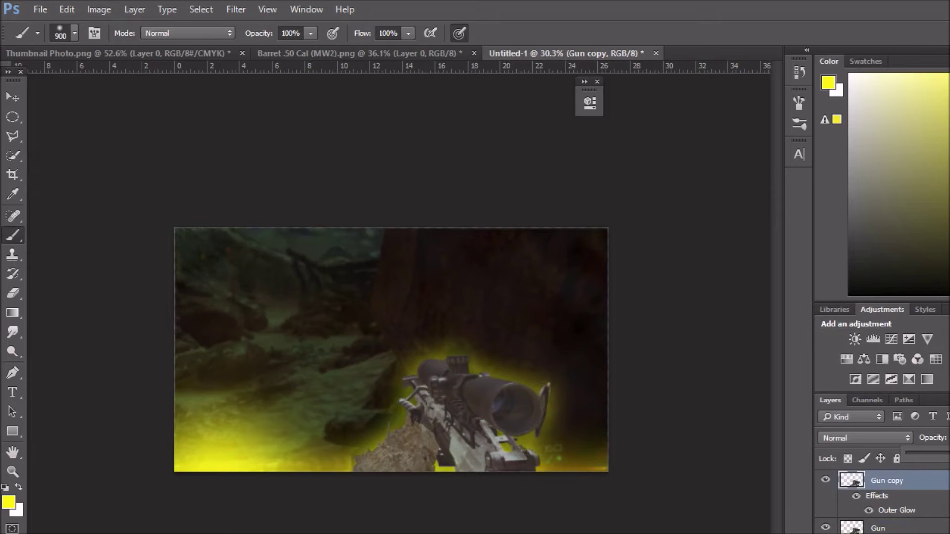
{"action": "left_click", "coordinate": [878, 432]}
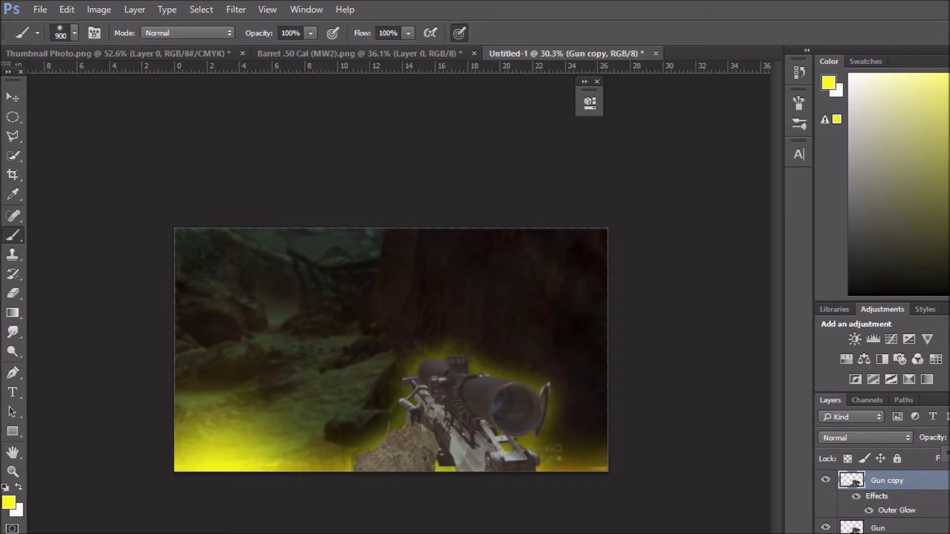
{"action": "left_click", "coordinate": [12, 97]}
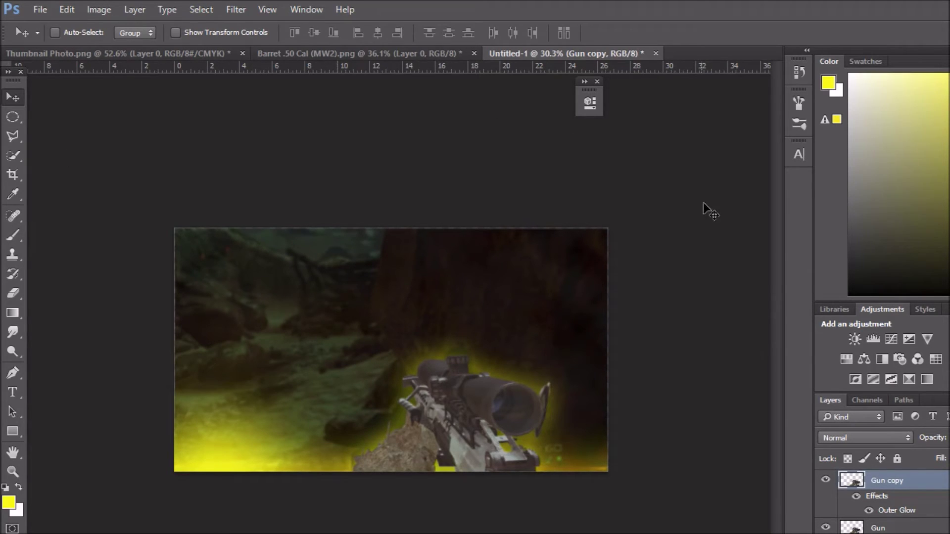
{"action": "scroll", "coordinate": [823, 509], "scroll_direction": "down", "scroll_amount": 3}
{"action": "scroll", "coordinate": [852, 509], "scroll_direction": "up", "scroll_amount": 3}
{"action": "key", "text": "alt+["}
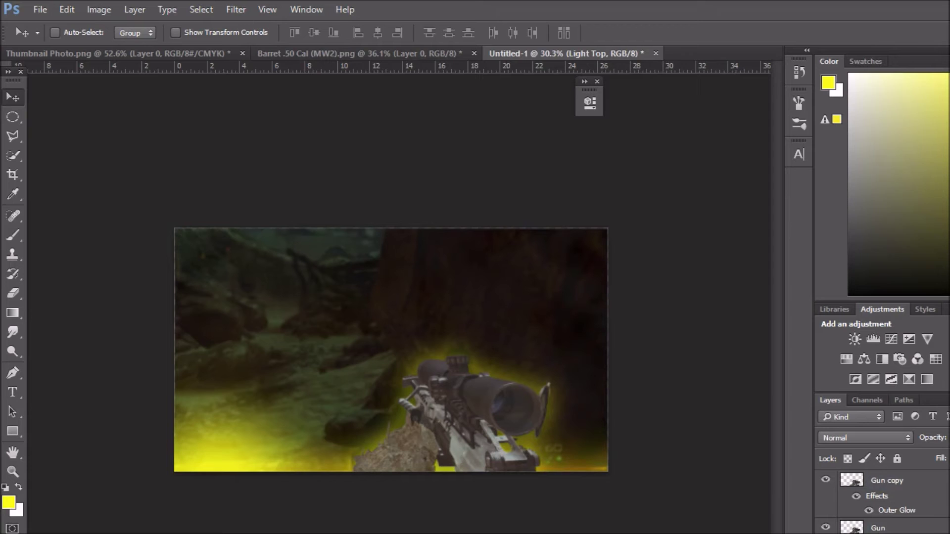
{"action": "key", "text": "ctrl+shift+alt+n"}
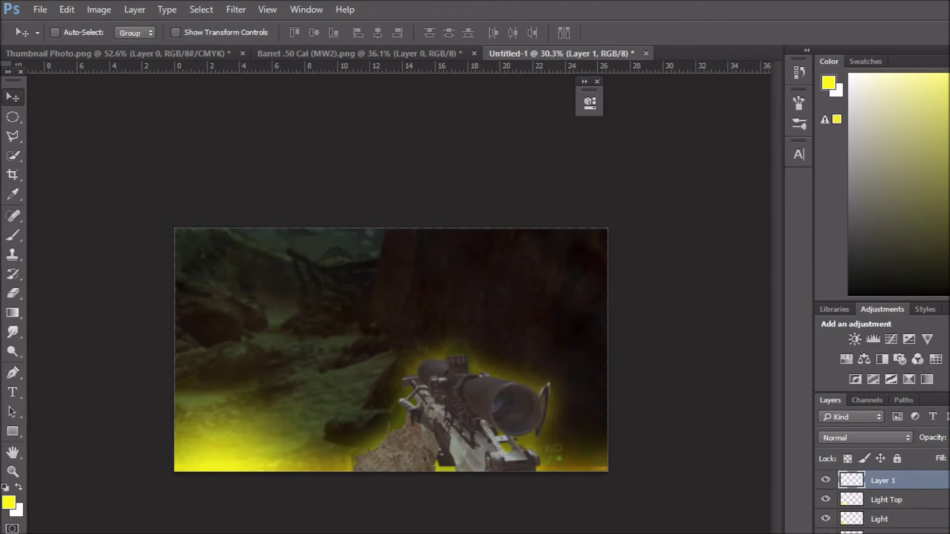
{"action": "key", "text": "Delete"}
{"action": "left_click", "coordinate": [503, 244]}
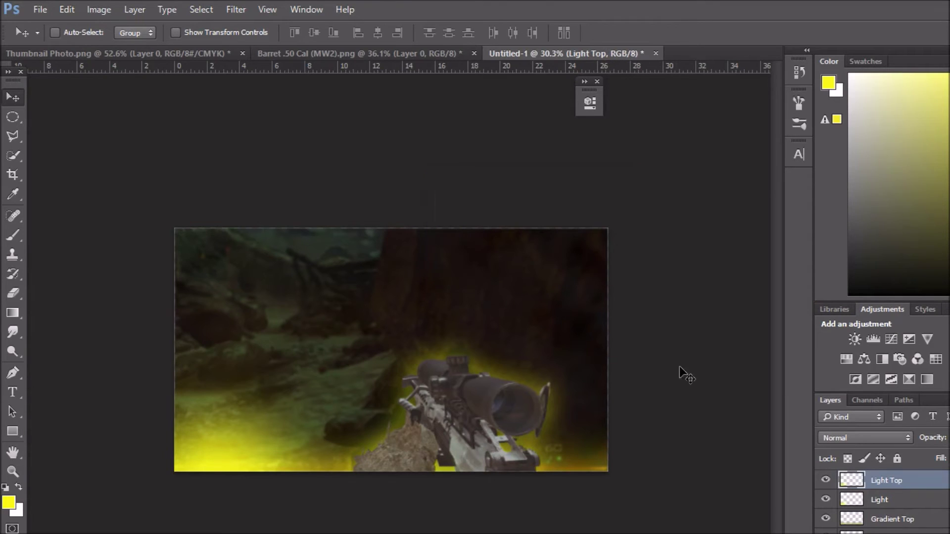
Create a new empty layer directly above the Clouds layer.
{"action": "scroll", "coordinate": [871, 531], "scroll_direction": "down", "scroll_amount": 2}
{"action": "left_click", "coordinate": [876, 492]}
{"action": "left_click", "coordinate": [885, 512]}
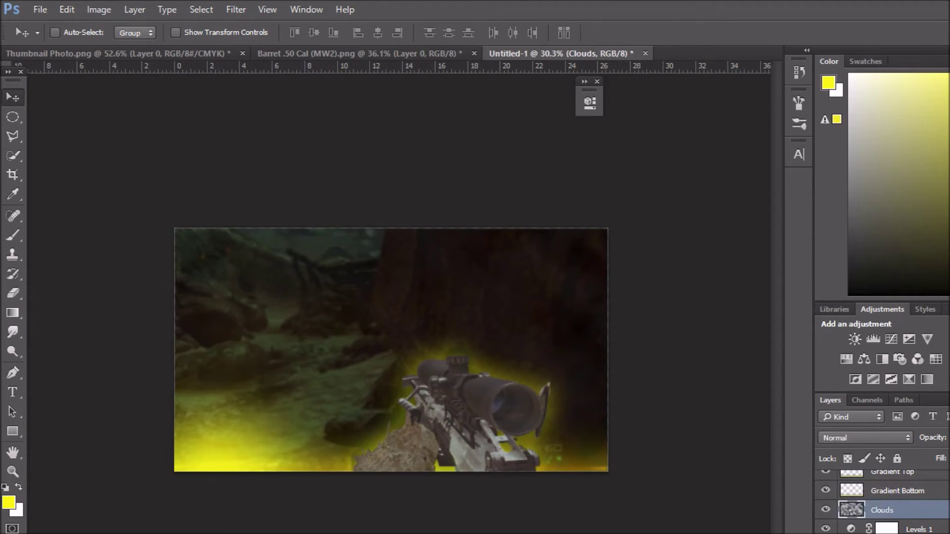
{"action": "key", "text": "ctrl+shift+alt+n"}
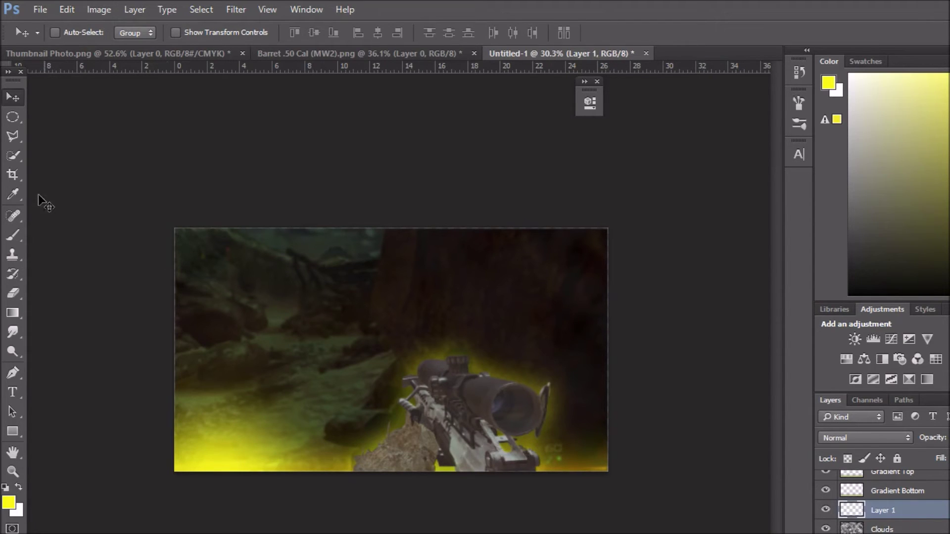
Activate the Gradient tool and set the foreground colour to black (B 0).
{"action": "left_click", "coordinate": [12, 313]}
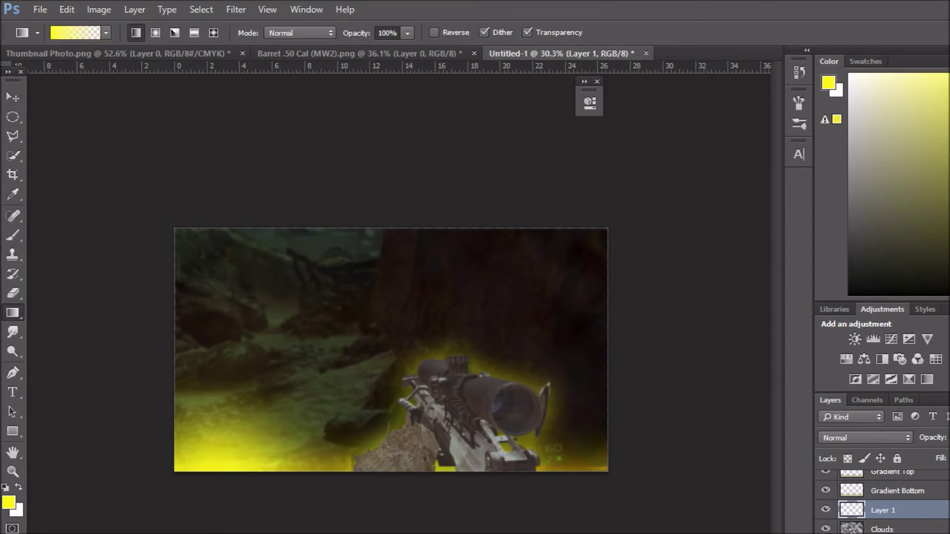
{"action": "left_click", "coordinate": [9, 503]}
{"action": "left_click", "coordinate": [637, 525]}
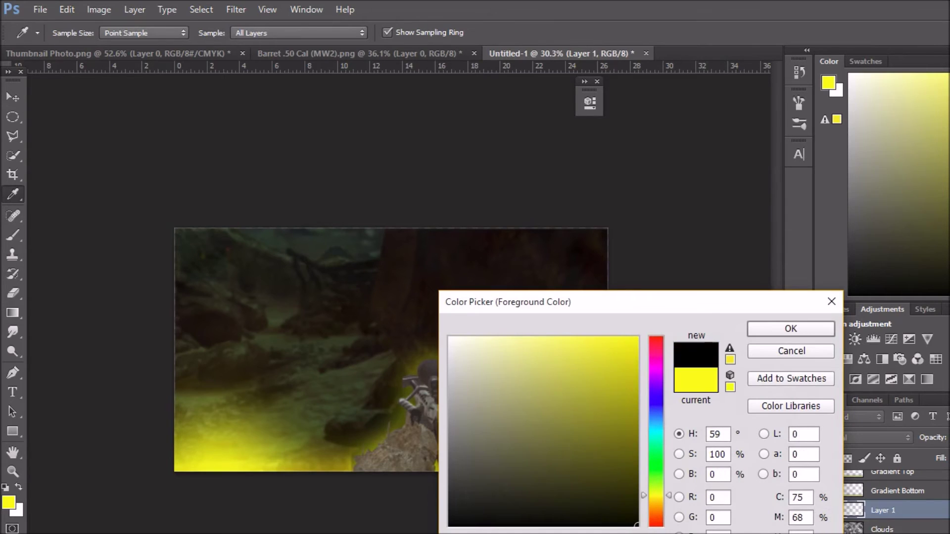
{"action": "left_click", "coordinate": [772, 330]}
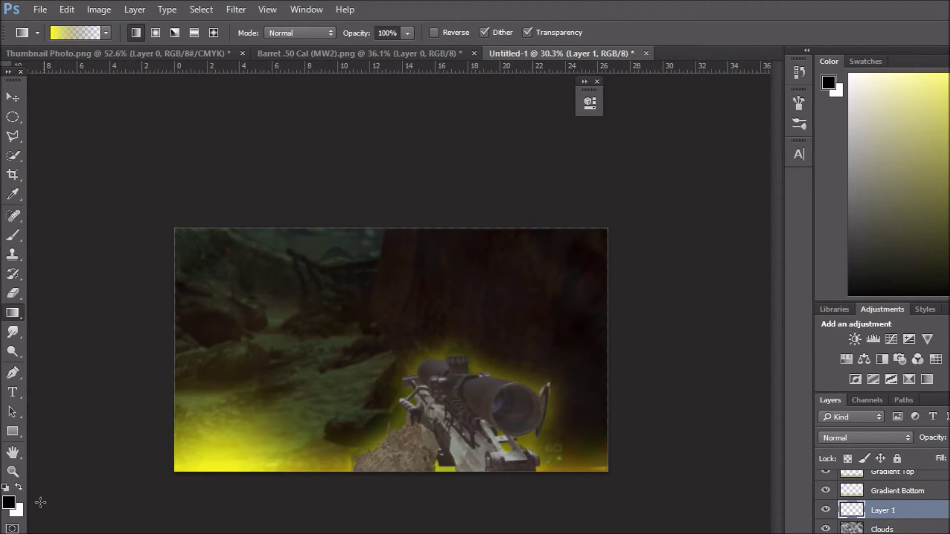
Change the gradient's starting colour stop to black so it fades from black to transparent.
{"action": "left_click", "coordinate": [69, 35]}
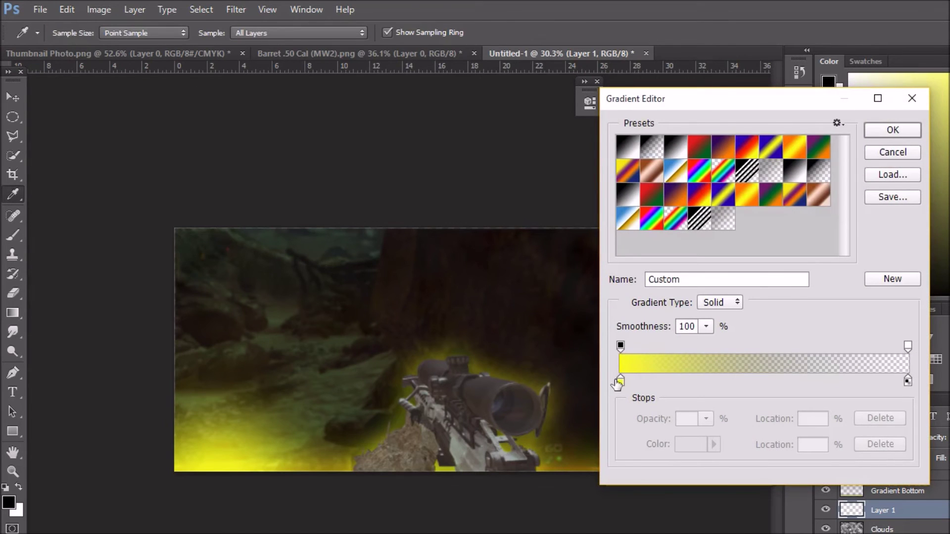
{"action": "left_click", "coordinate": [620, 380]}
{"action": "left_click", "coordinate": [689, 443]}
{"action": "left_click_drag", "start_coordinate": [517, 456], "coordinate": [445, 532]}
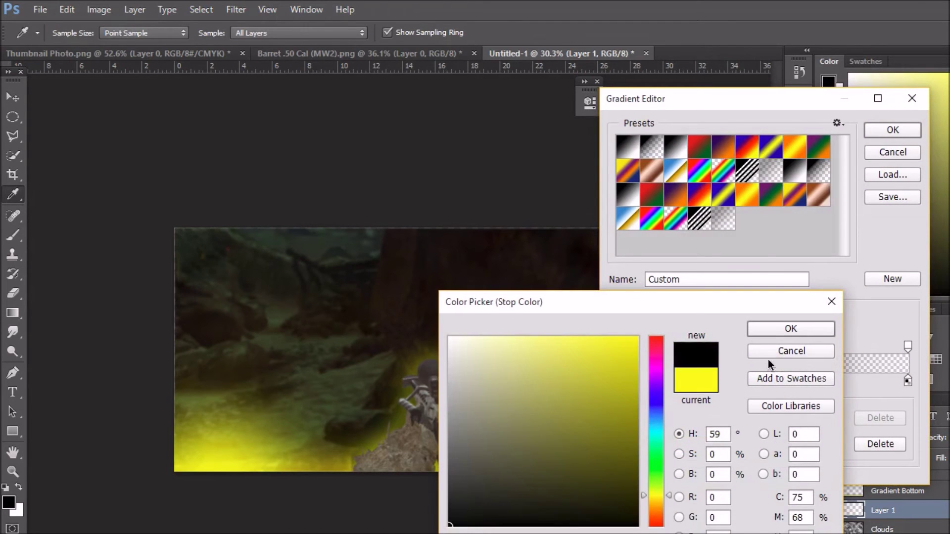
{"action": "left_click", "coordinate": [773, 329]}
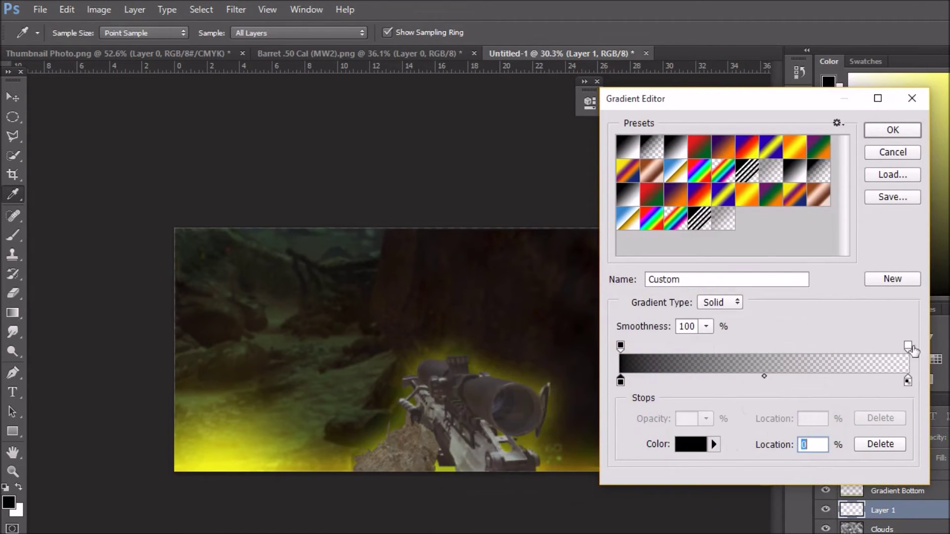
{"action": "left_click", "coordinate": [895, 131]}
Draw short black-to-transparent gradients inward from the top, left, right and bottom edges of the image on the new layer.
{"action": "left_click_drag", "start_coordinate": [389, 210], "coordinate": [390, 283]}
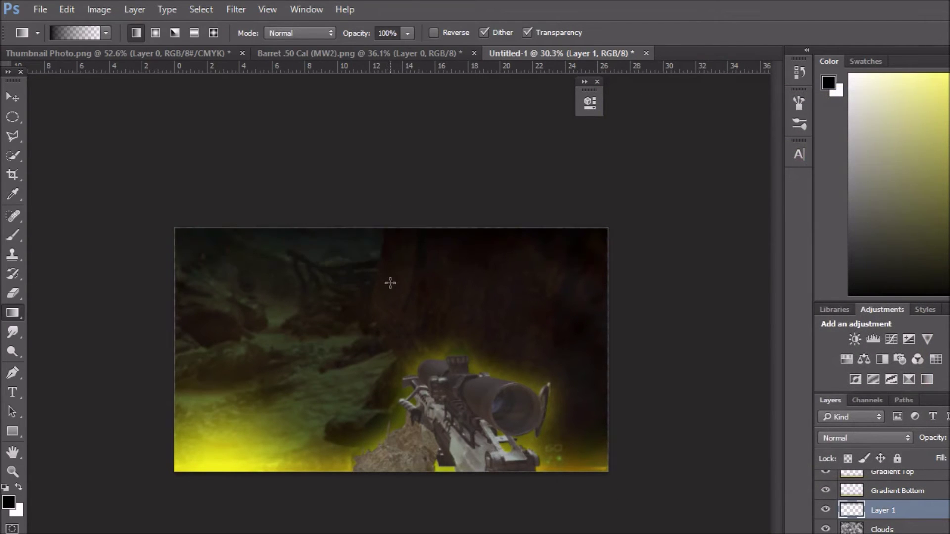
{"action": "left_click_drag", "start_coordinate": [147, 340], "coordinate": [213, 339]}
{"action": "left_click_drag", "start_coordinate": [646, 335], "coordinate": [540, 334]}
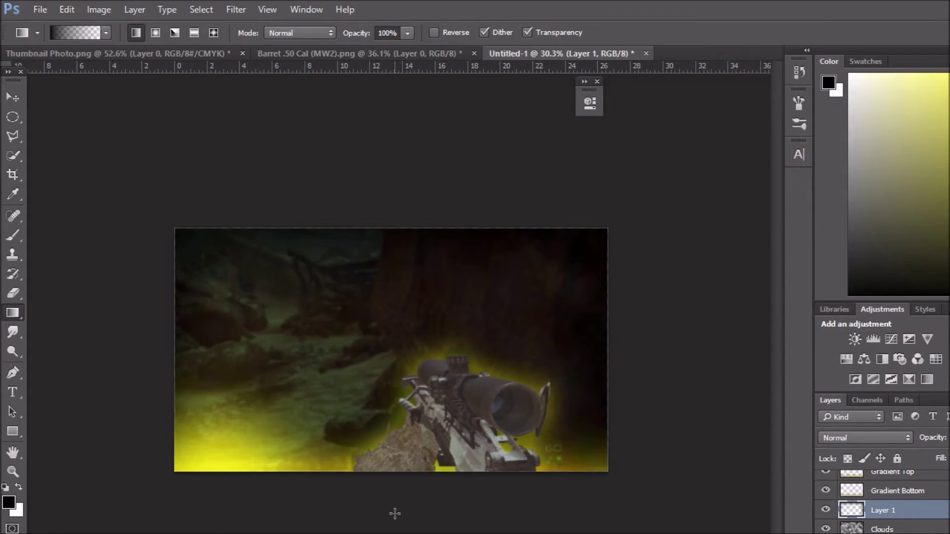
{"action": "left_click_drag", "start_coordinate": [405, 513], "coordinate": [405, 446]}
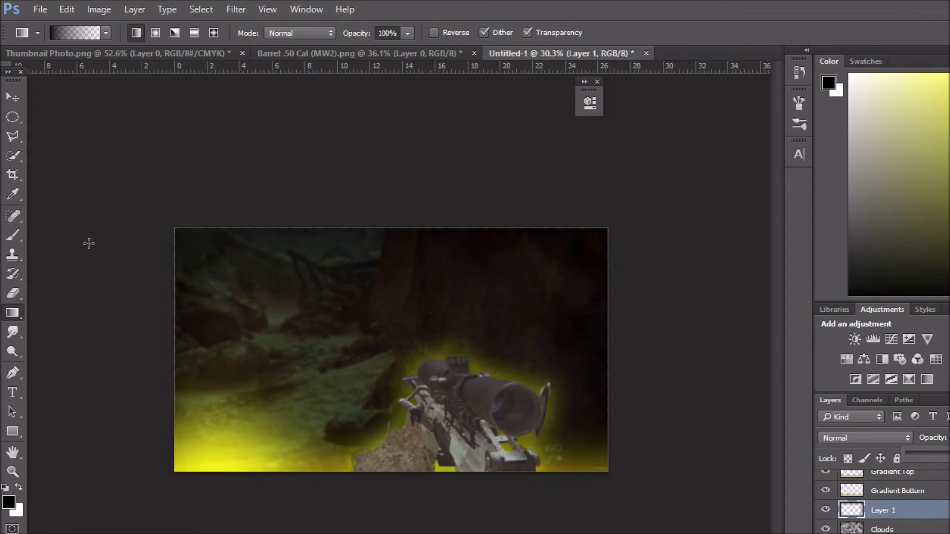
Enlarge the Gun and Gun copy layers together with Free Transform and shift the rifle slightly toward the image's right edge.
{"action": "left_click", "coordinate": [12, 117]}
{"action": "left_click", "coordinate": [13, 96]}
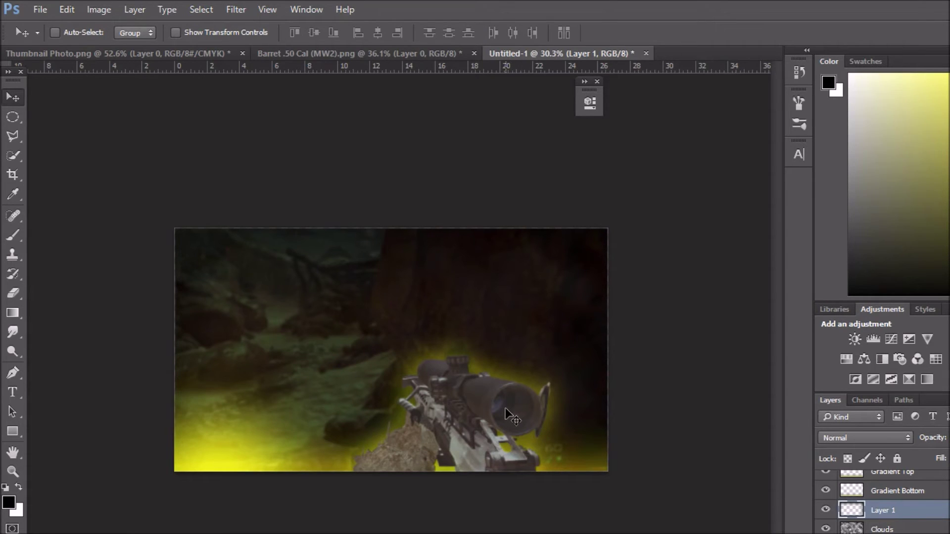
{"action": "scroll", "coordinate": [880, 500], "scroll_direction": "down", "scroll_amount": 2}
{"action": "scroll", "coordinate": [927, 531], "scroll_direction": "up", "scroll_amount": 2}
{"action": "left_click", "coordinate": [878, 528]}
{"action": "left_click", "coordinate": [885, 480], "text": "shift"}
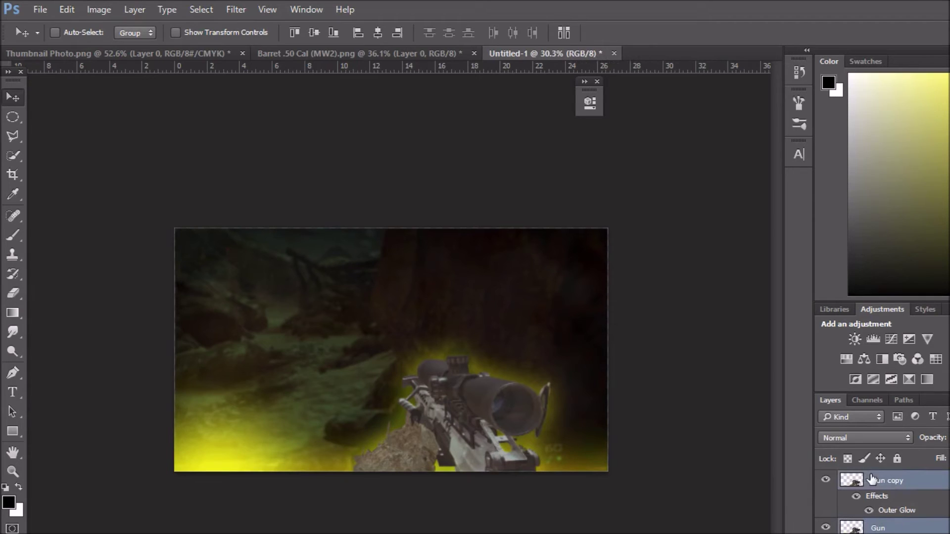
{"action": "key", "text": "ctrl+t"}
{"action": "left_click_drag", "start_coordinate": [351, 343], "coordinate": [324, 319]}
{"action": "key", "text": "Return"}
{"action": "left_click_drag", "start_coordinate": [413, 378], "coordinate": [437, 376]}
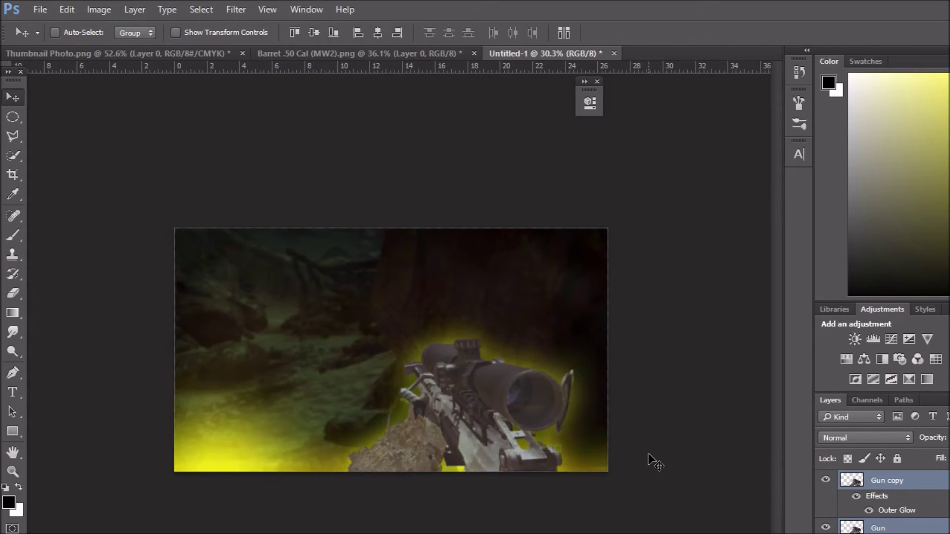
Create a new layer above Light Top and brush black over the background with the 900-size soft brush.
{"action": "key", "text": "alt+bracketright"}
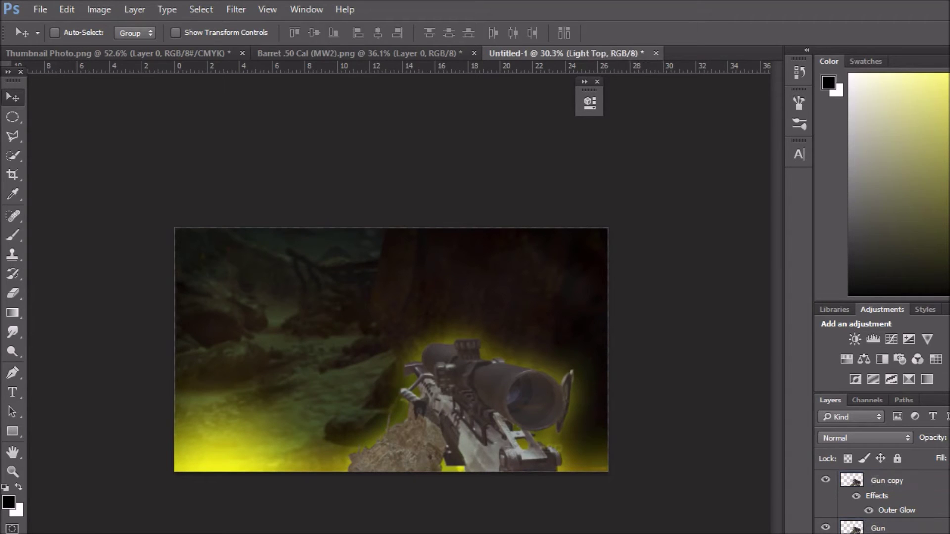
{"action": "key", "text": "alt+bracketright"}
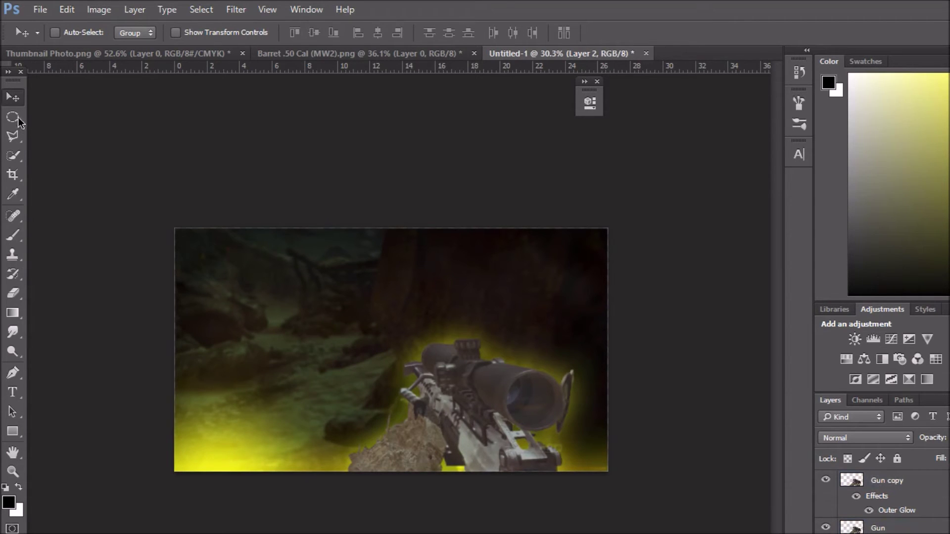
{"action": "left_click", "coordinate": [13, 235]}
{"action": "mouse_move", "coordinate": [237, 250]}
{"action": "left_mouse_down"}
{"action": "mouse_move", "coordinate": [320, 247]}
{"action": "mouse_move", "coordinate": [302, 323]}
{"action": "left_mouse_up"}
{"action": "key", "text": "ctrl+z"}
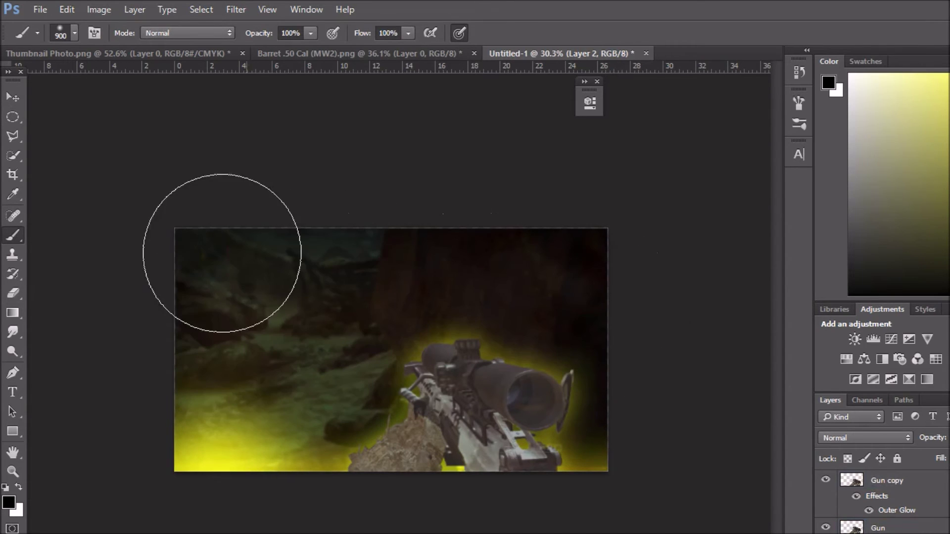
{"action": "mouse_move", "coordinate": [232, 251]}
{"action": "left_mouse_down"}
{"action": "mouse_move", "coordinate": [274, 272]}
{"action": "mouse_move", "coordinate": [230, 367]}
{"action": "mouse_move", "coordinate": [330, 406]}
{"action": "mouse_move", "coordinate": [467, 265]}
{"action": "mouse_move", "coordinate": [497, 305]}
{"action": "mouse_move", "coordinate": [648, 403]}
{"action": "left_mouse_up"}
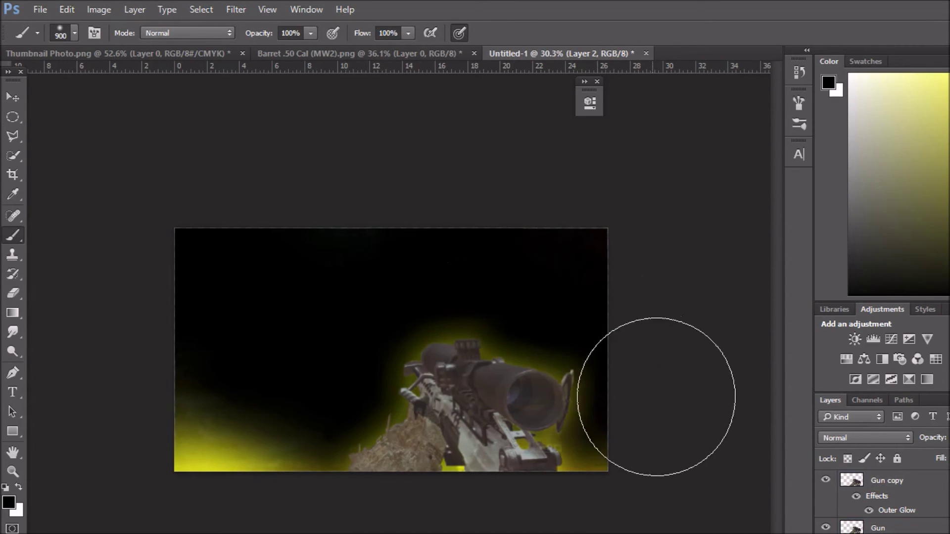
Lower the opacity of the black-painted layer and set its blend mode to Color Dodge.
{"action": "left_click", "coordinate": [945, 437]}
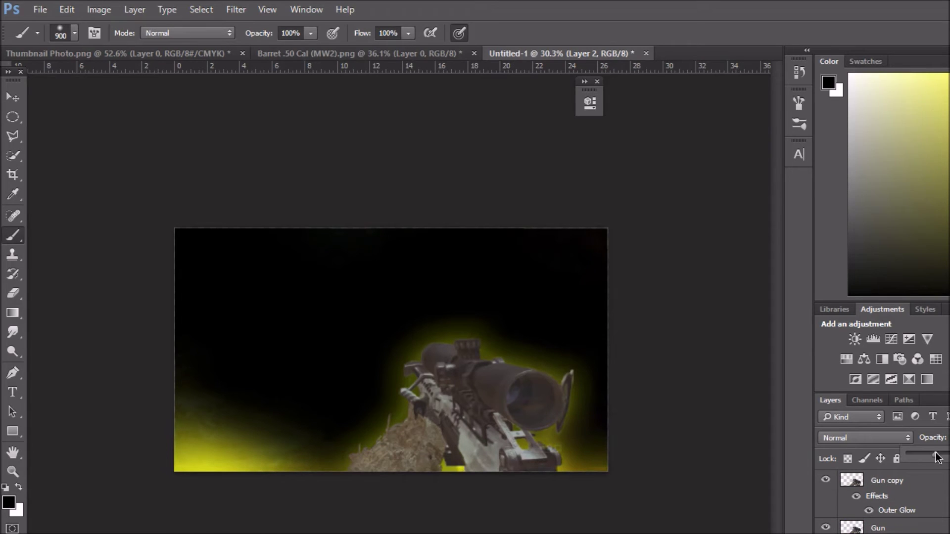
{"action": "left_click_drag", "start_coordinate": [937, 457], "coordinate": [910, 456]}
{"action": "left_click", "coordinate": [858, 439]}
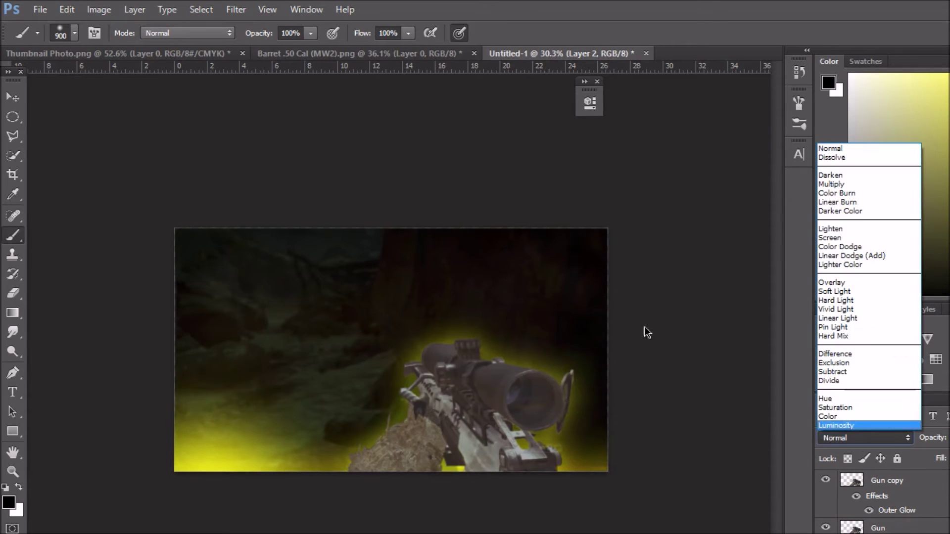
{"action": "left_click", "coordinate": [841, 246]}
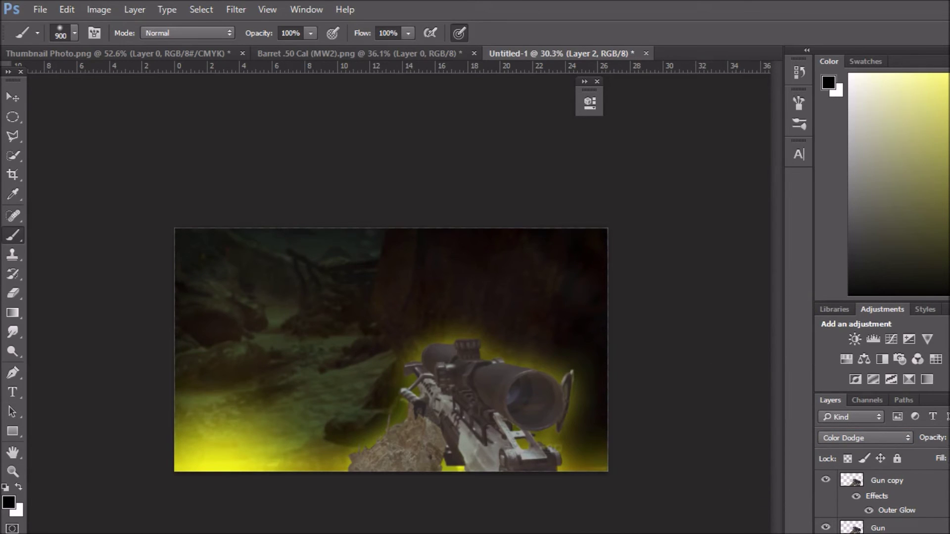
Set the foreground colour to bright yellow (H 59, S 100, B 100) and brush it over most of the background on a new layer.
{"action": "key", "text": "ctrl+shift+alt+n"}
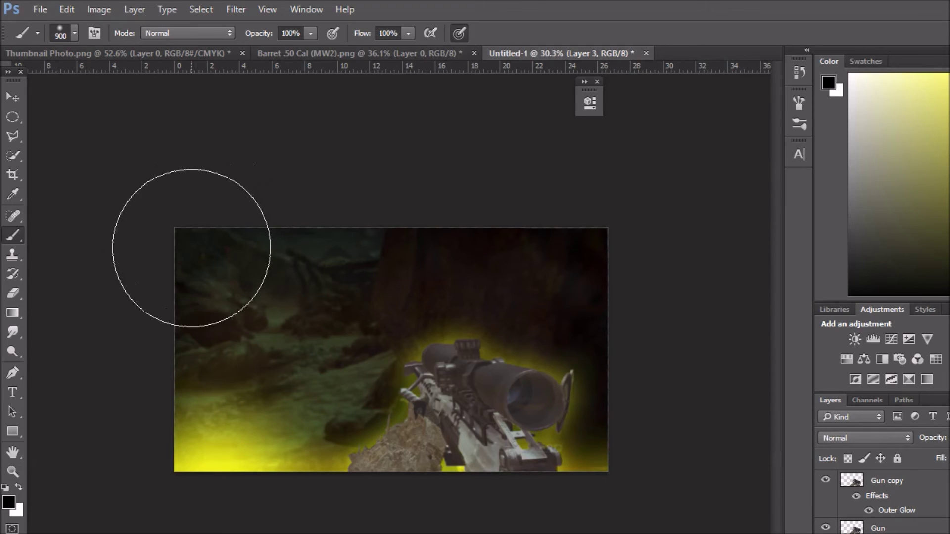
{"action": "left_click", "coordinate": [11, 500]}
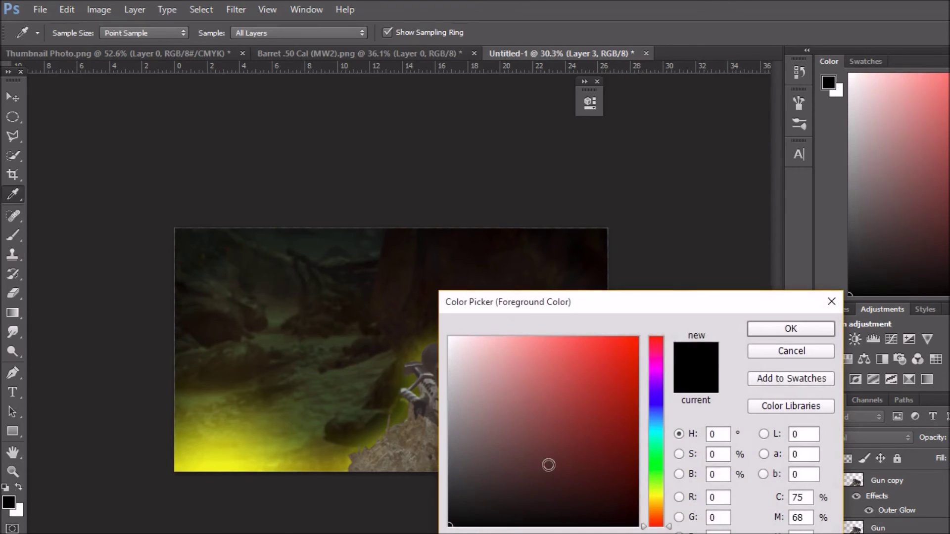
{"action": "left_click_drag", "start_coordinate": [652, 520], "coordinate": [656, 500]}
{"action": "left_click", "coordinate": [637, 338]}
{"action": "left_click", "coordinate": [790, 328]}
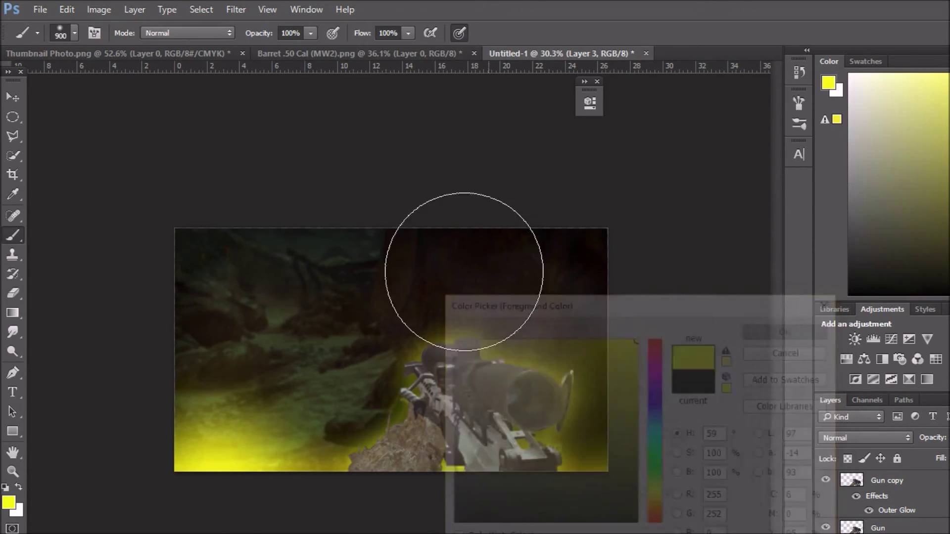
{"action": "mouse_move", "coordinate": [165, 245]}
{"action": "left_mouse_down"}
{"action": "mouse_move", "coordinate": [377, 229]}
{"action": "mouse_move", "coordinate": [528, 275]}
{"action": "mouse_move", "coordinate": [638, 332]}
{"action": "left_mouse_up"}
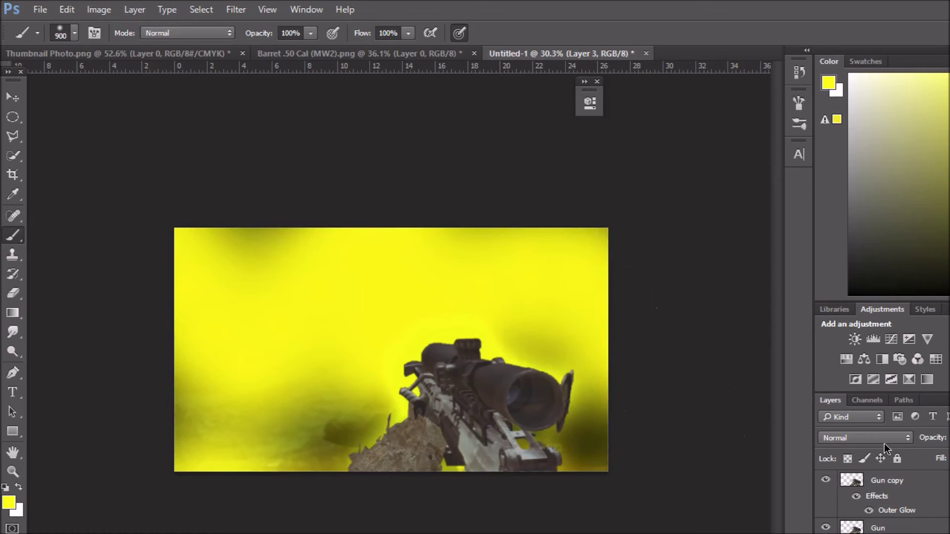
Set the yellow-painted layer's blend mode to Color Dodge and lower its opacity to leave a faint tint.
{"action": "left_click", "coordinate": [856, 440]}
{"action": "left_click", "coordinate": [841, 250]}
{"action": "left_click", "coordinate": [949, 438]}
{"action": "left_click_drag", "start_coordinate": [946, 454], "coordinate": [921, 461]}
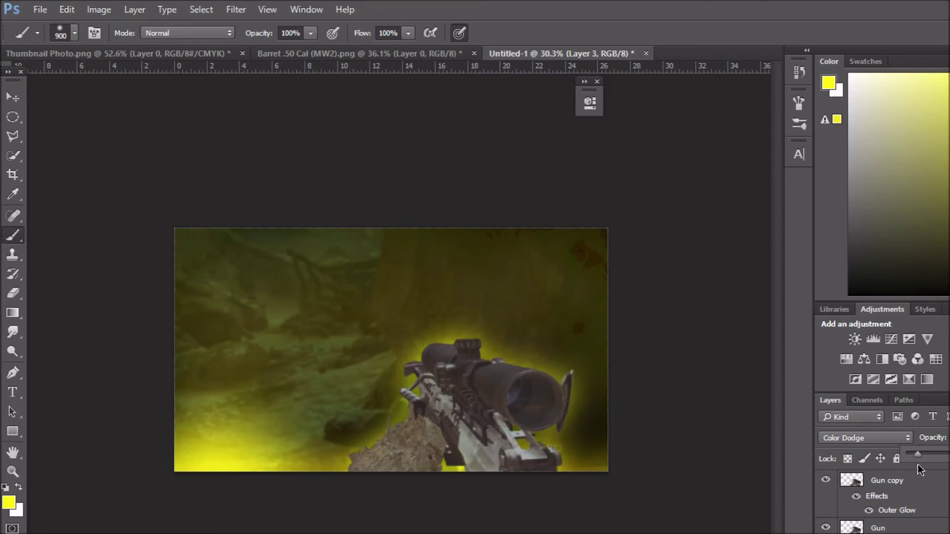
{"action": "key", "text": "Return"}
Delete Layer 2, the black-painted layer beneath the yellow one.
{"action": "left_click", "coordinate": [13, 97]}
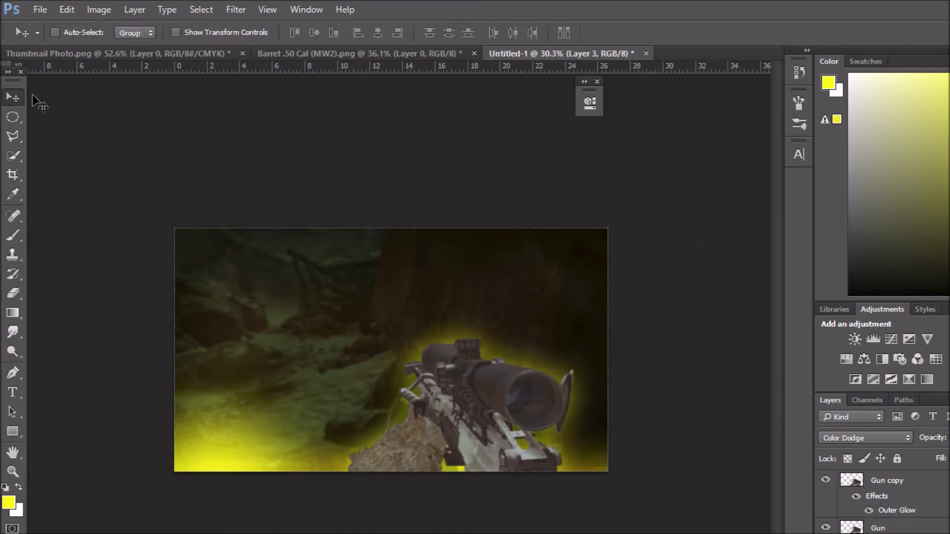
{"action": "scroll", "coordinate": [876, 498], "scroll_direction": "down", "scroll_amount": 1}
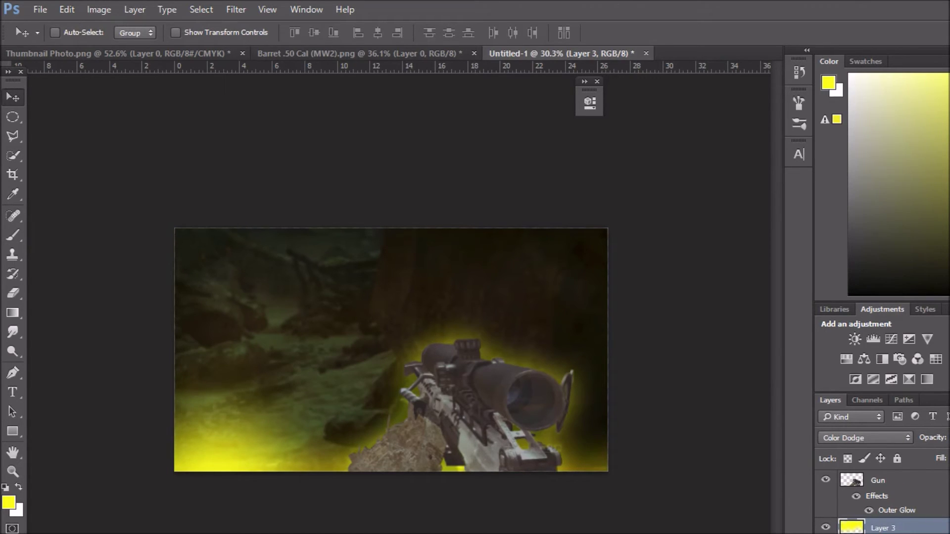
{"action": "scroll", "coordinate": [876, 497], "scroll_direction": "down", "scroll_amount": 8}
{"action": "scroll", "coordinate": [876, 498], "scroll_direction": "up", "scroll_amount": 8}
{"action": "key", "text": "alt+bracketleft"}
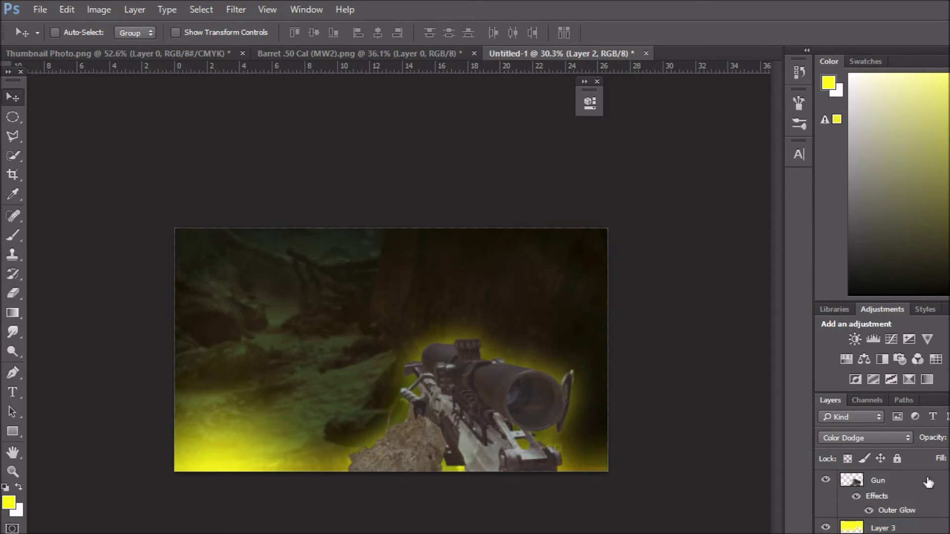
{"action": "key", "text": "Delete"}
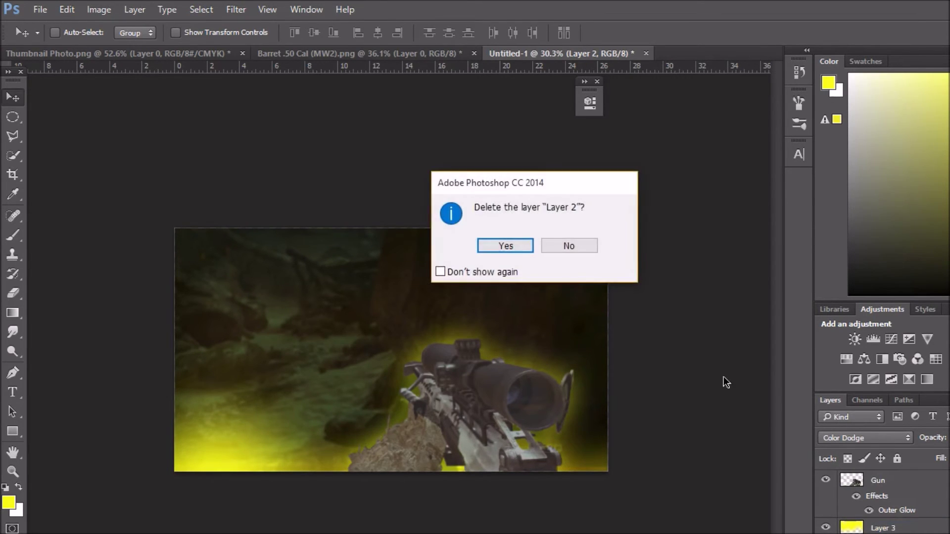
{"action": "left_click", "coordinate": [512, 246]}
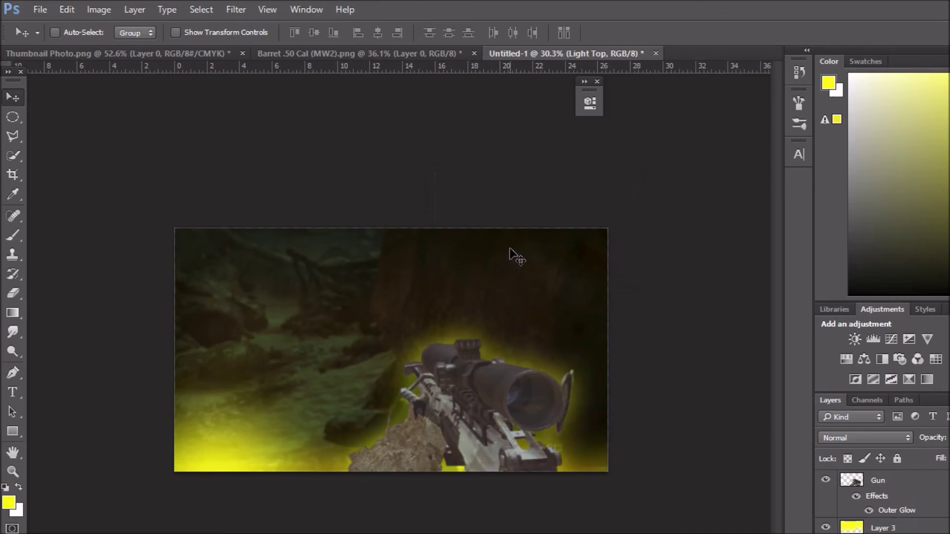
Start a new text layer above Gun copy with its insertion point over the image's left half.
{"action": "left_click", "coordinate": [875, 524]}
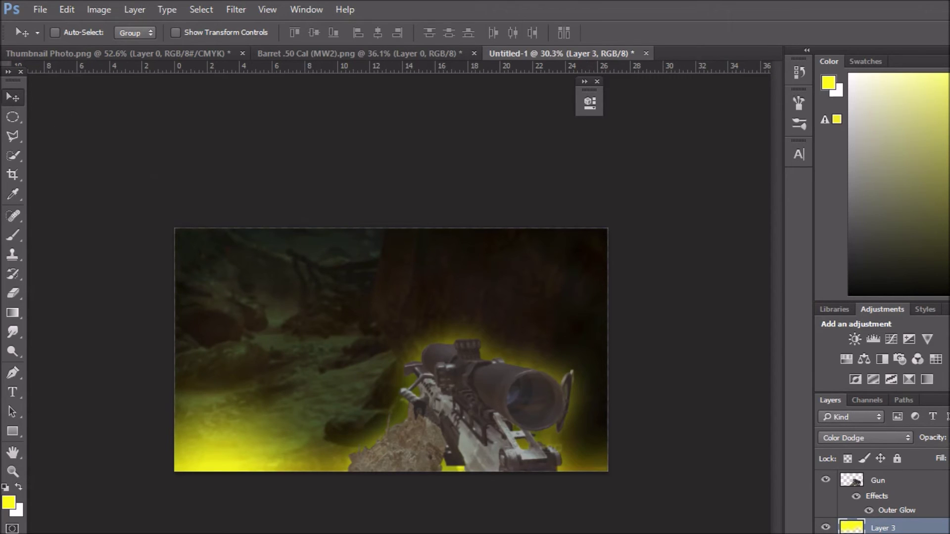
{"action": "scroll", "coordinate": [881, 502], "scroll_direction": "down", "scroll_amount": 5}
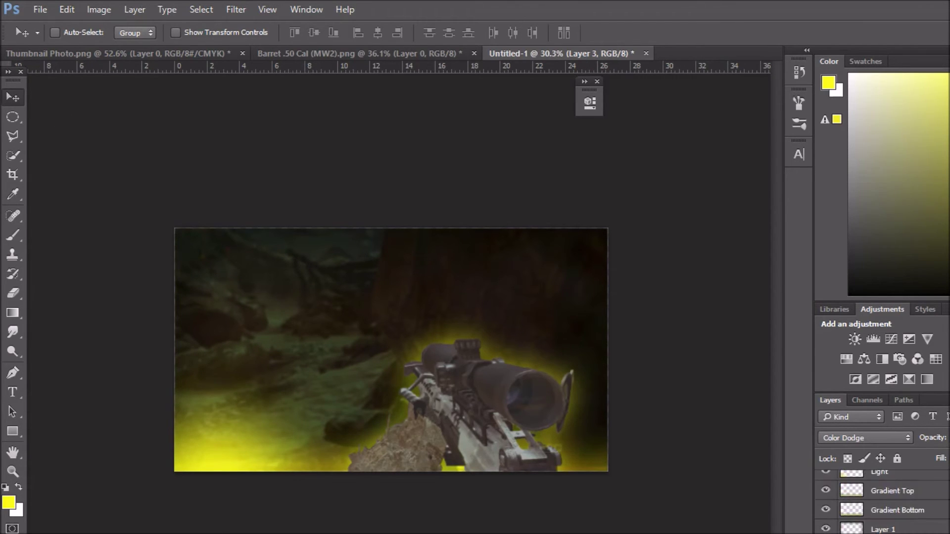
{"action": "scroll", "coordinate": [881, 502], "scroll_direction": "up", "scroll_amount": 5}
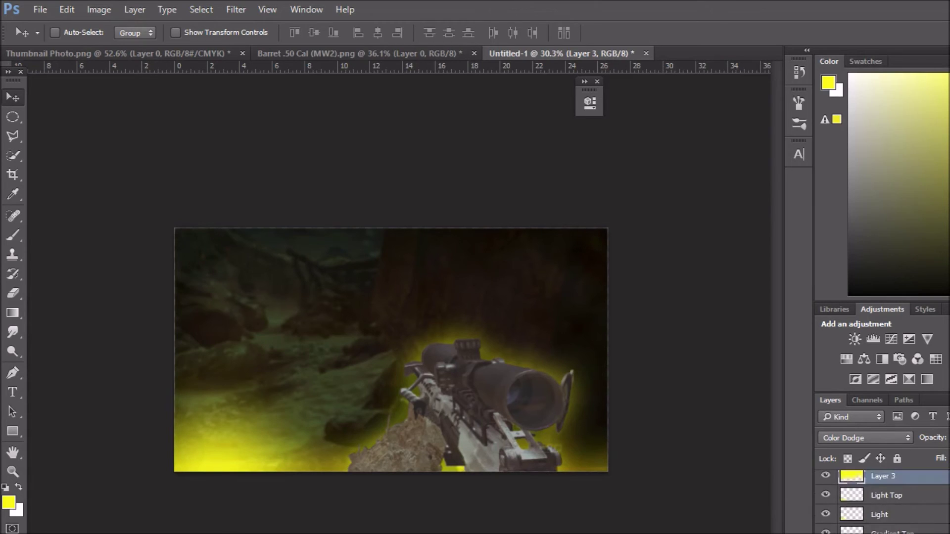
{"action": "left_click", "coordinate": [889, 490]}
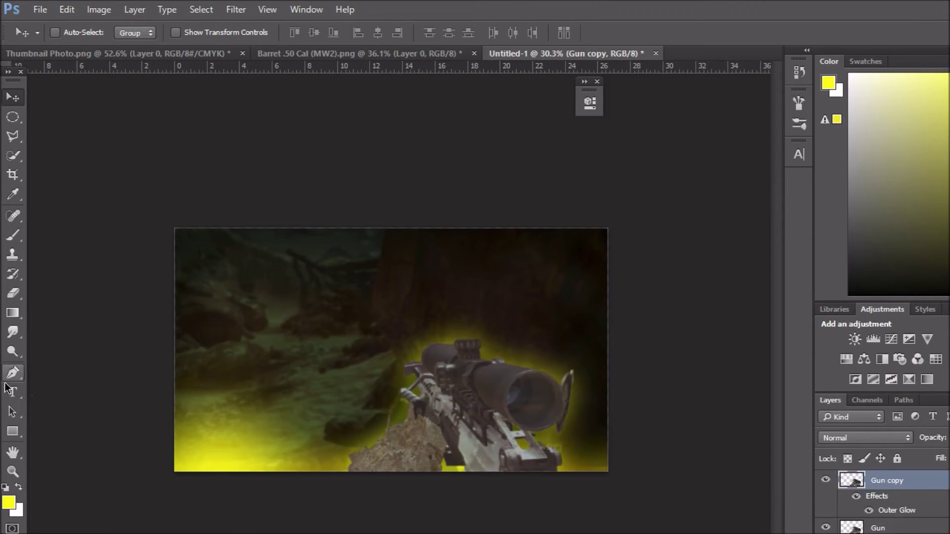
{"action": "left_click", "coordinate": [12, 392]}
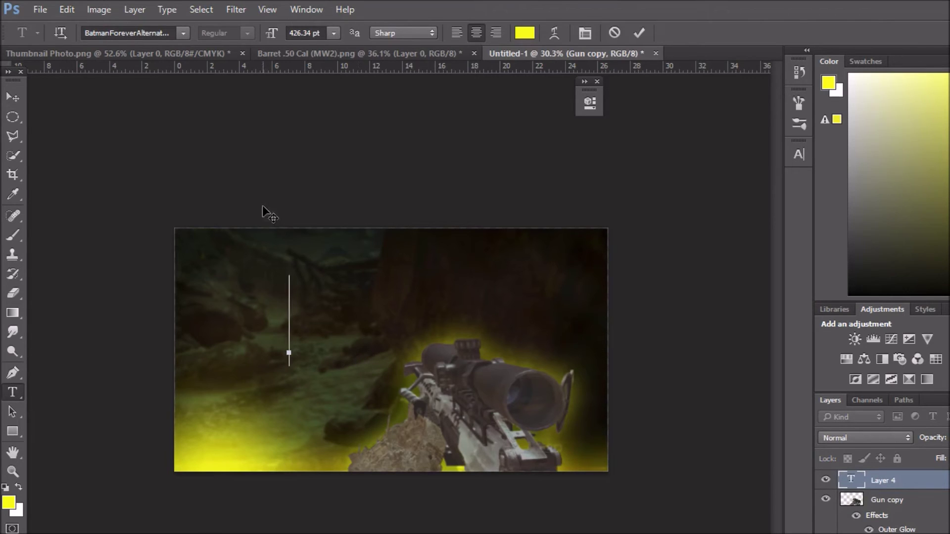
Search the font list for typefaces matching "har", "champ" and "rock".
{"action": "left_click", "coordinate": [167, 35]}
{"action": "type", "text": "har"}
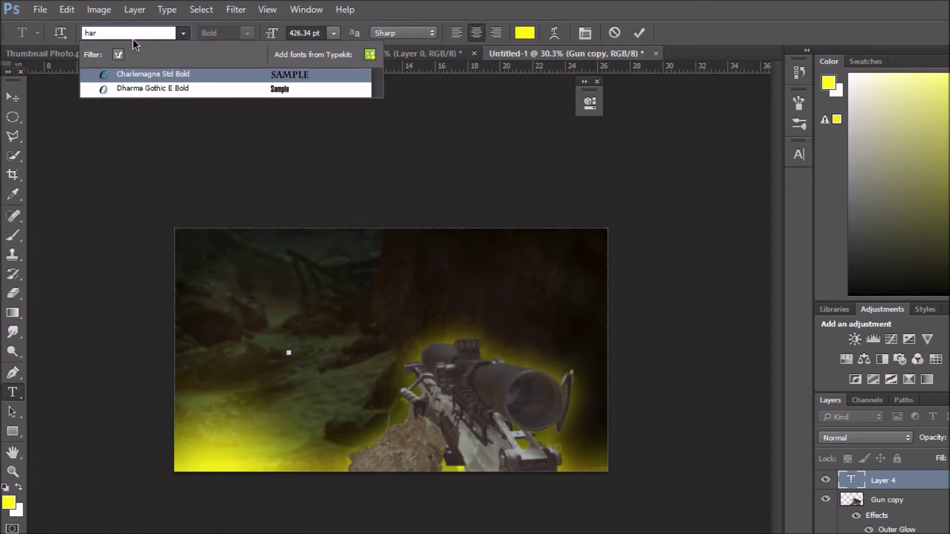
{"action": "left_click_drag", "start_coordinate": [126, 32], "coordinate": [5, 28]}
{"action": "key", "text": "BackSpace"}
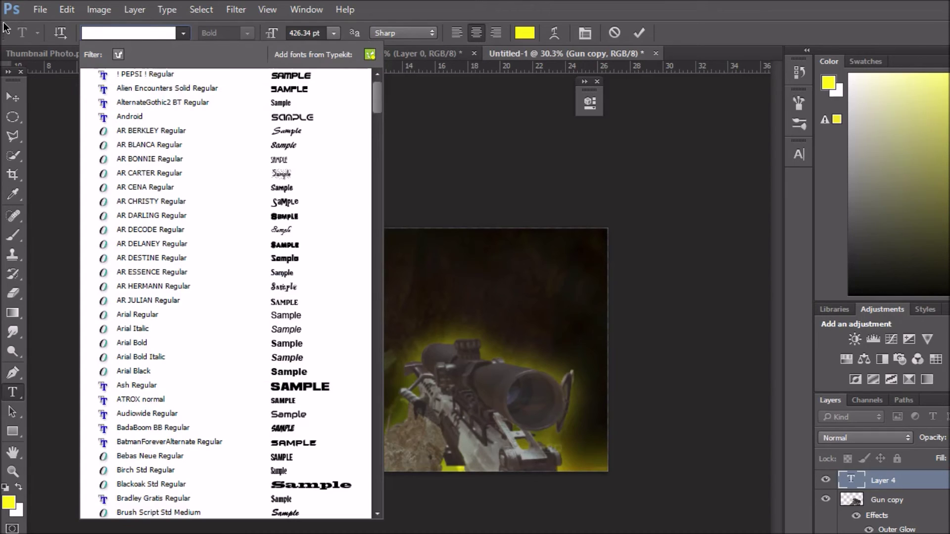
{"action": "type", "text": "champ"}
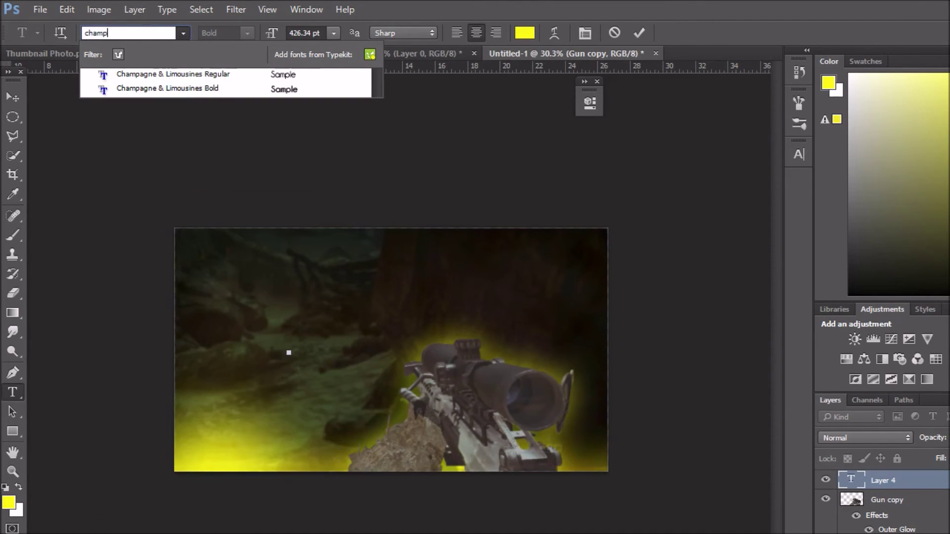
{"action": "key", "text": "Return"}
{"action": "type", "text": "roc"}
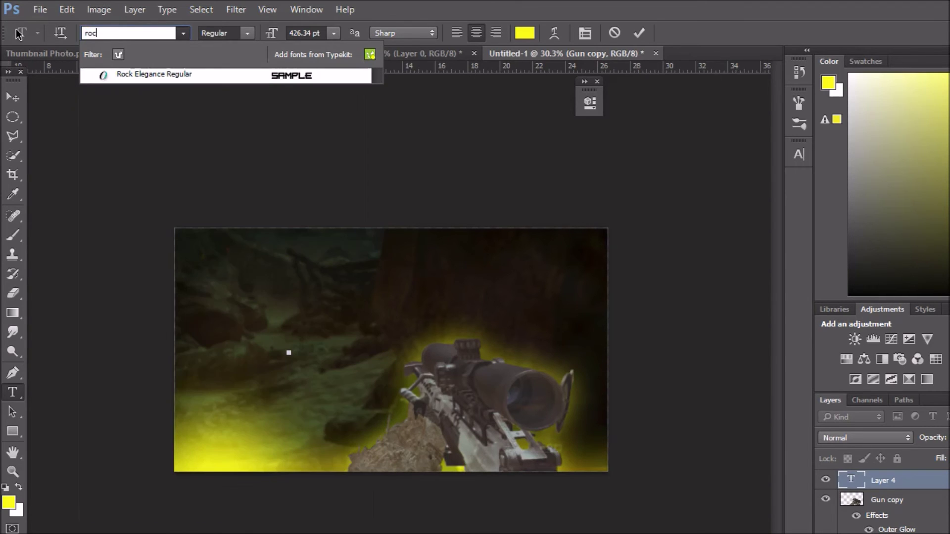
{"action": "type", "text": "k"}
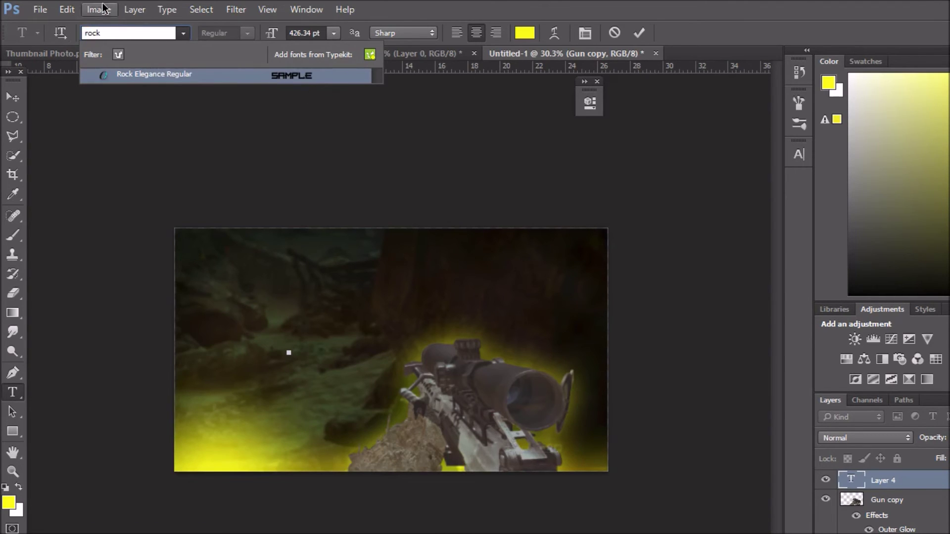
{"action": "key", "text": "Return"}
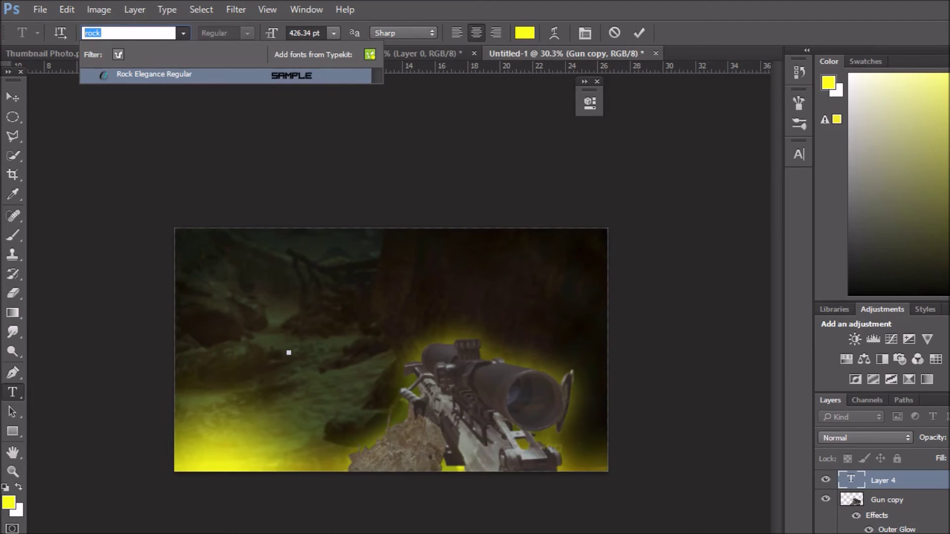
Enter the title word CHICKEN in Dharma Gothic E Bold and move it up toward the image's top edge.
{"action": "type", "text": "dharm"}
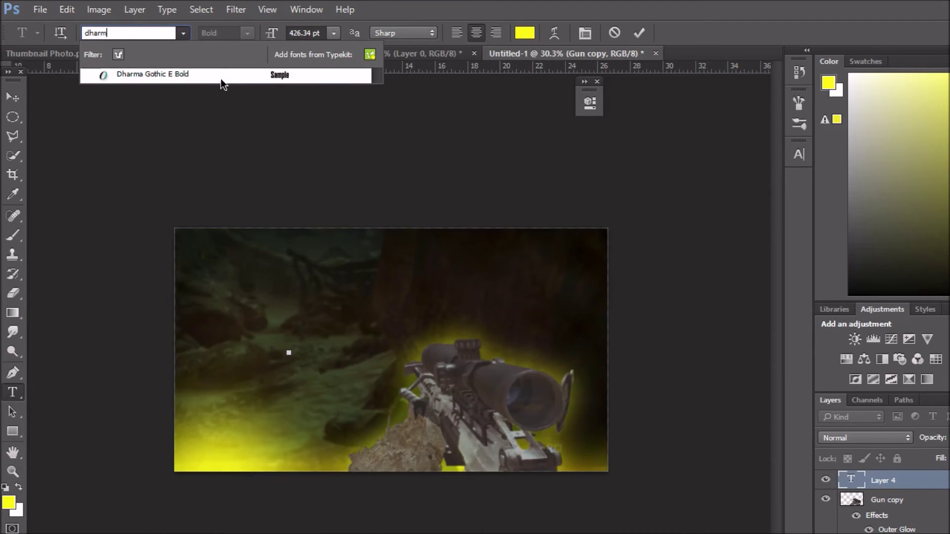
{"action": "left_click", "coordinate": [221, 79]}
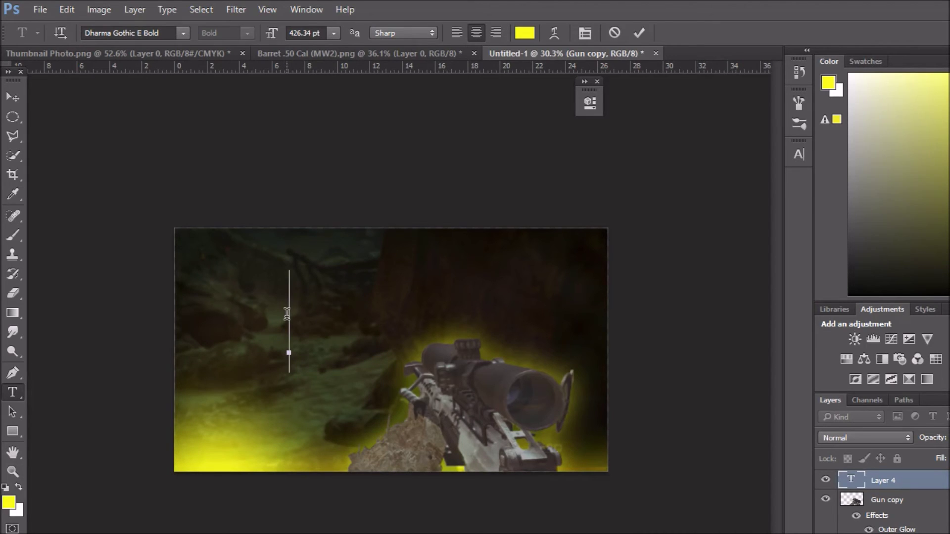
{"action": "type", "text": "CHICKEN"}
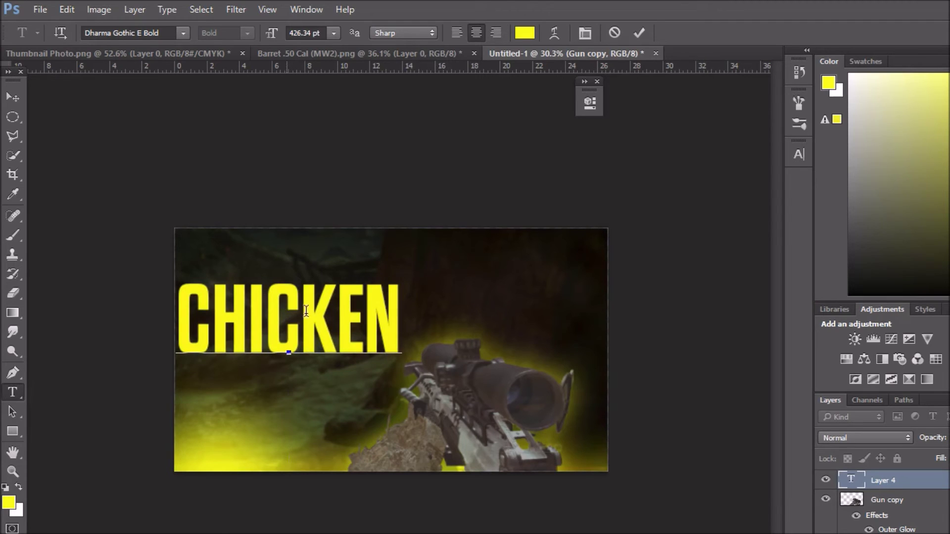
{"action": "left_click", "coordinate": [13, 97]}
{"action": "left_click_drag", "start_coordinate": [340, 333], "coordinate": [366, 305]}
Add a second text layer reading NUGGET and place it directly beneath the word CHICKEN.
{"action": "left_click", "coordinate": [13, 393]}
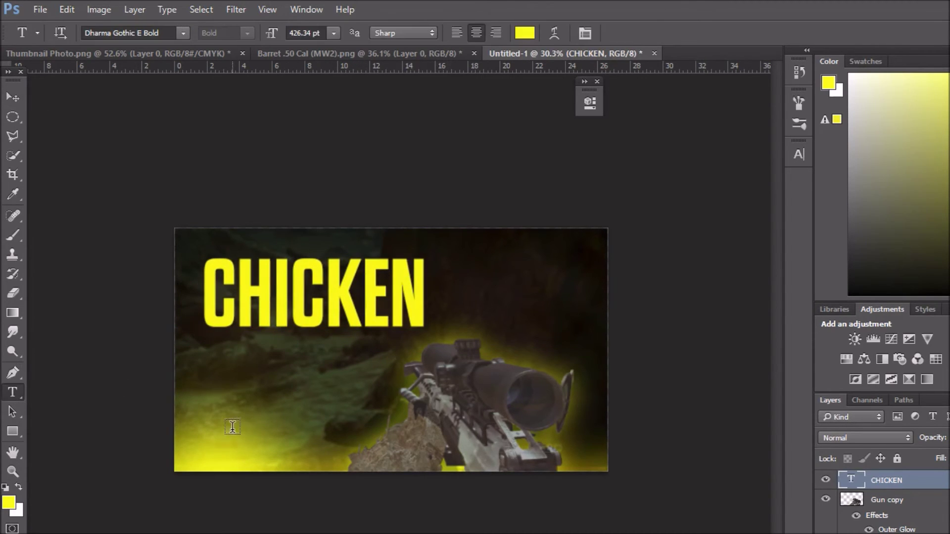
{"action": "left_click", "coordinate": [232, 429]}
{"action": "type", "text": "m"}
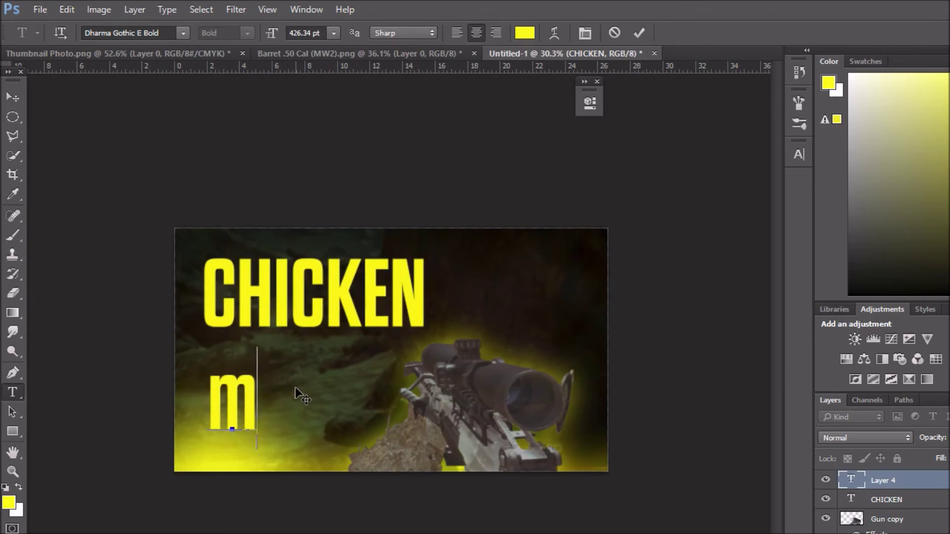
{"action": "key", "text": "BackSpace"}
{"action": "type", "text": "MCNI"}
{"action": "key", "text": "BackSpace"}
{"action": "key", "text": "BackSpace"}
{"action": "key", "text": "BackSpace"}
{"action": "key", "text": "BackSpace"}
{"action": "type", "text": "NUGGET"}
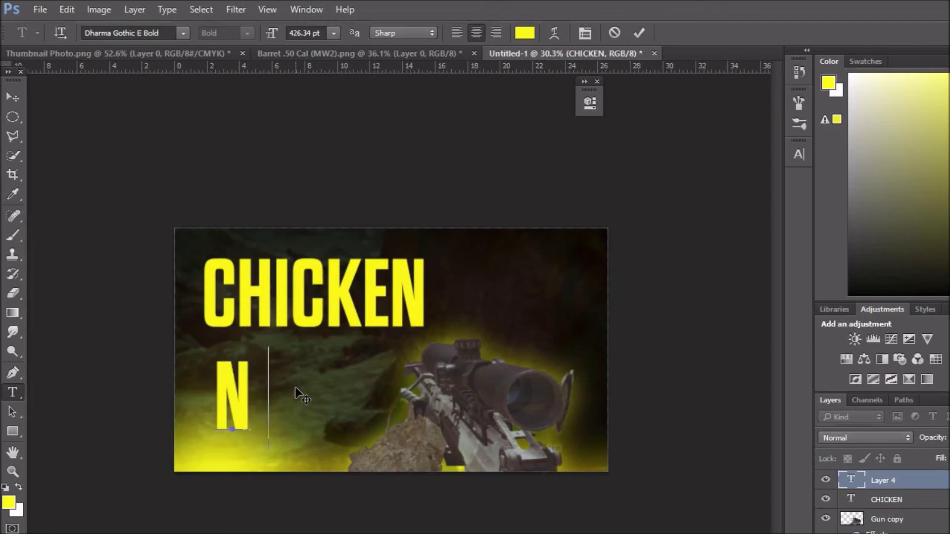
{"action": "left_click", "coordinate": [13, 97]}
{"action": "left_click_drag", "start_coordinate": [276, 372], "coordinate": [349, 337]}
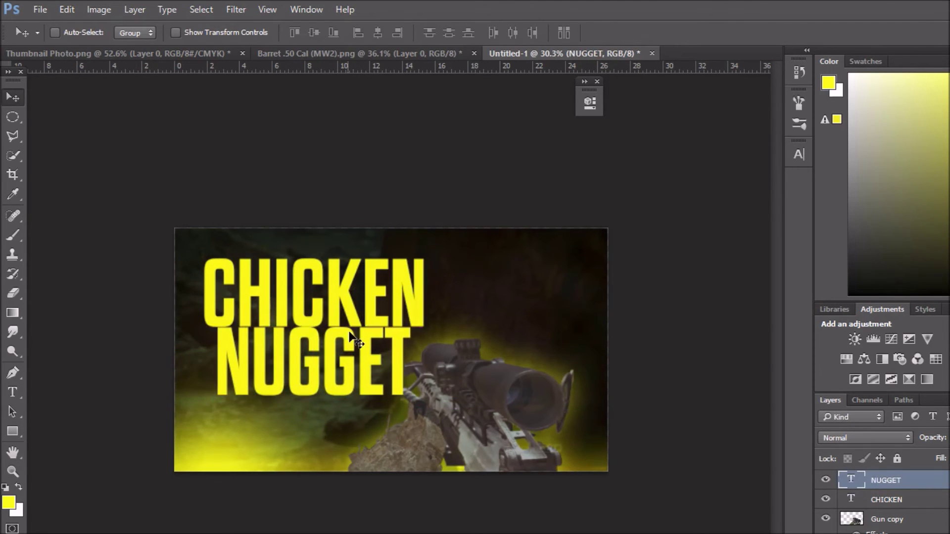
Resize the NUGGET text to about 103.8% of its size and position it just beneath CHICKEN.
{"action": "key", "text": "ctrl+t"}
{"action": "left_click_drag", "start_coordinate": [413, 315], "coordinate": [410, 355]}
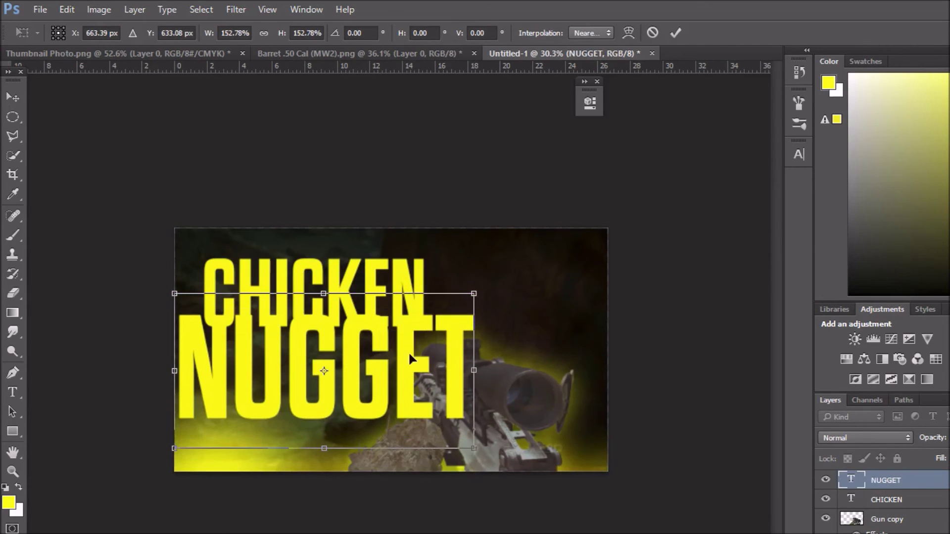
{"action": "left_click_drag", "start_coordinate": [473, 294], "coordinate": [397, 333]}
{"action": "left_click_drag", "start_coordinate": [286, 369], "coordinate": [317, 352]}
{"action": "left_click_drag", "start_coordinate": [428, 315], "coordinate": [403, 329]}
{"action": "left_click_drag", "start_coordinate": [306, 347], "coordinate": [314, 337]}
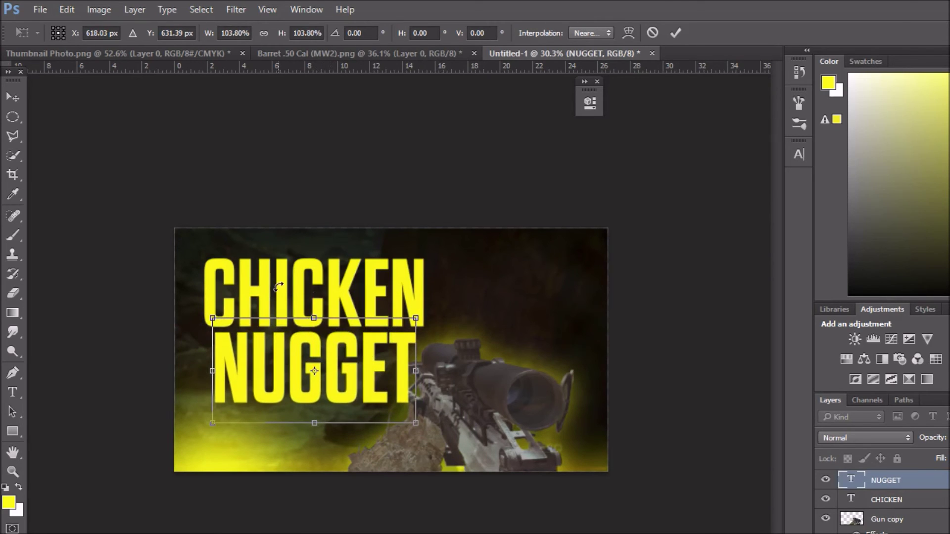
{"action": "key", "text": "Return"}
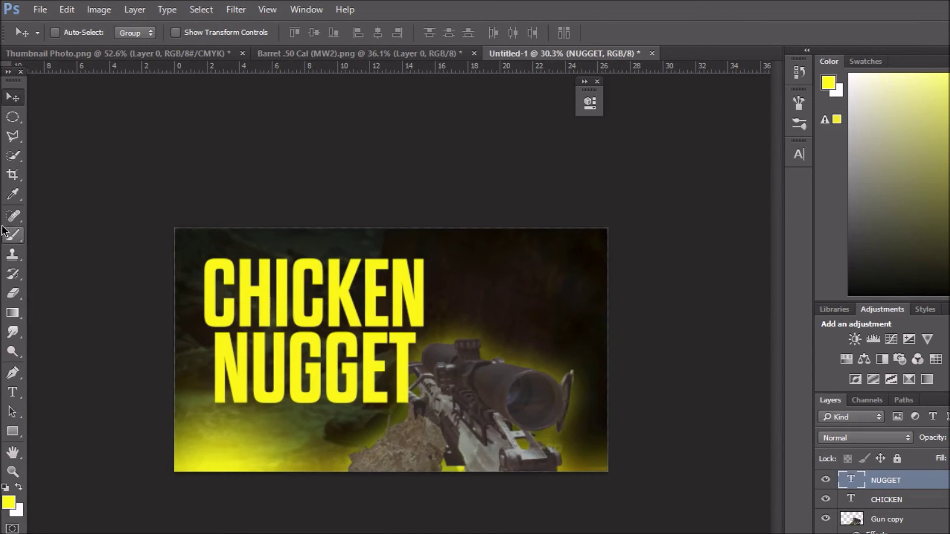
Scale the CHICKEN text down to about 71.57%, then shrink it further, keeping it centered just above NUGGET.
{"action": "left_click", "coordinate": [913, 500]}
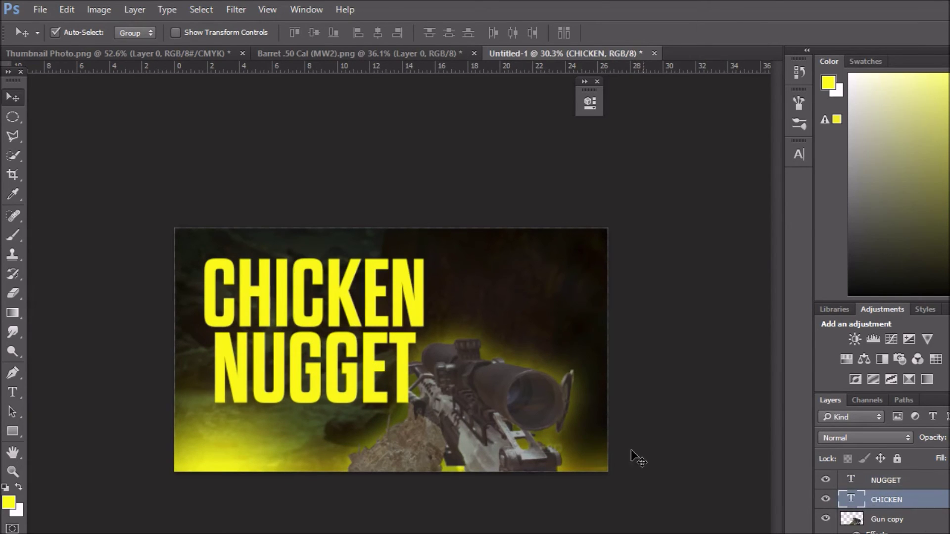
{"action": "key", "text": "ctrl+t"}
{"action": "left_click_drag", "start_coordinate": [429, 244], "coordinate": [363, 273]}
{"action": "left_click_drag", "start_coordinate": [302, 303], "coordinate": [341, 300]}
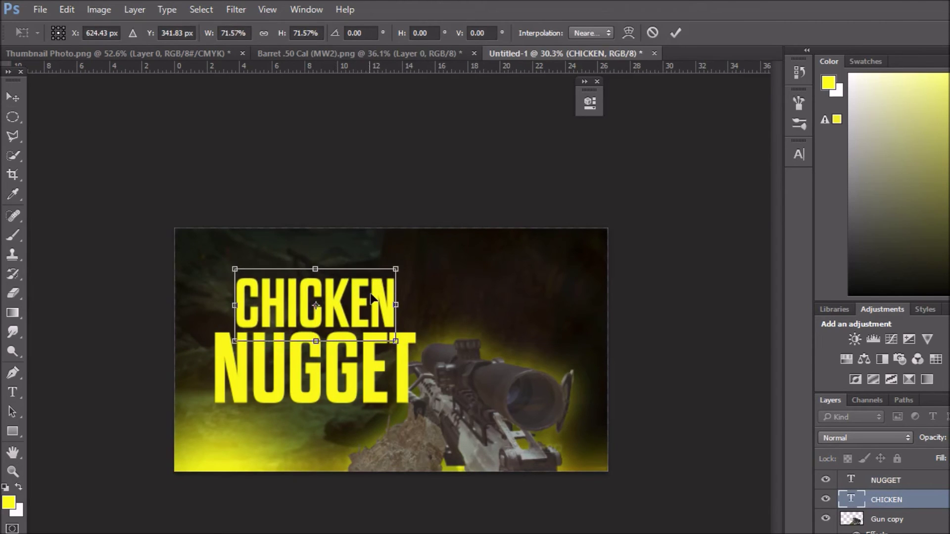
{"action": "key", "text": "Return"}
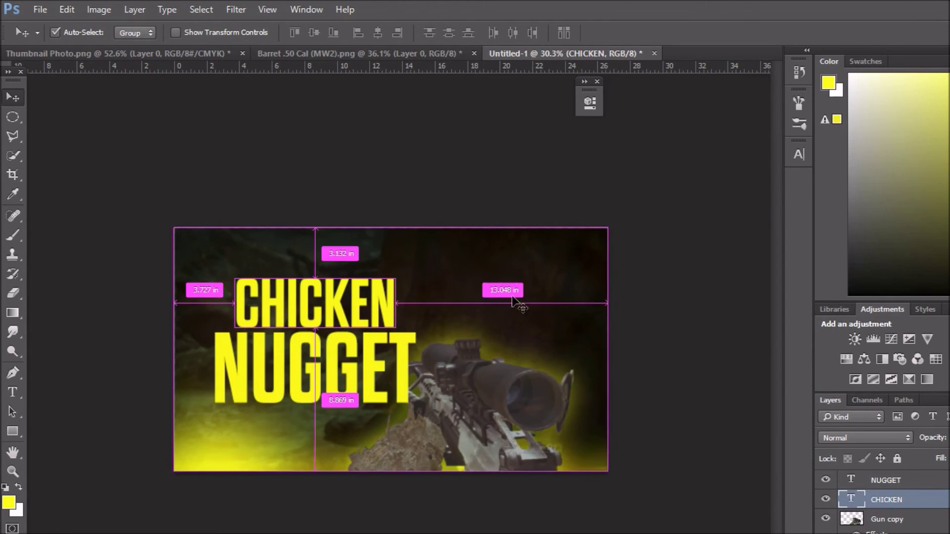
{"action": "key", "text": "ctrl+t"}
{"action": "left_click_drag", "start_coordinate": [398, 268], "coordinate": [353, 305]}
{"action": "key", "text": "Return"}
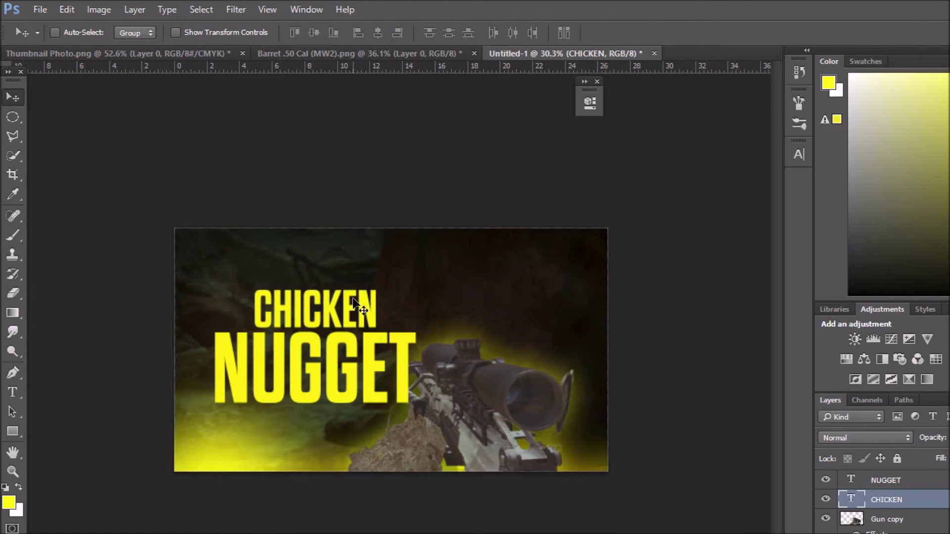
Apply the white-to-gray gradient preset style to the NUGGET text layer.
{"action": "left_click", "coordinate": [888, 481]}
{"action": "left_click", "coordinate": [924, 310]}
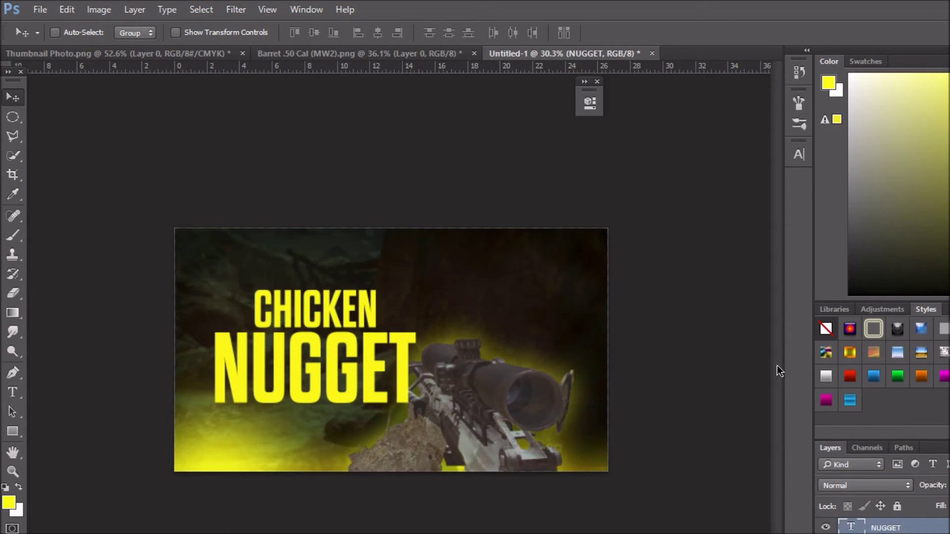
{"action": "left_click", "coordinate": [827, 377]}
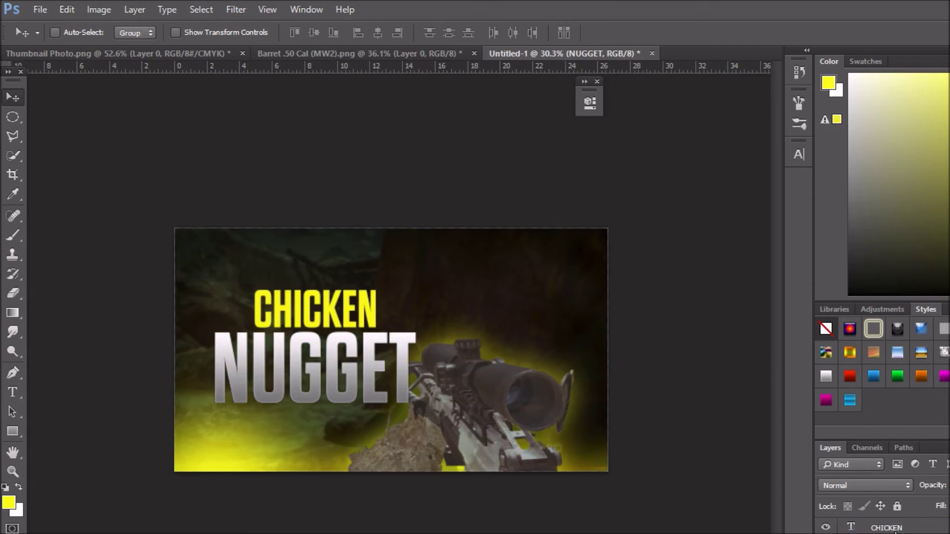
Review the Inner Glow, Gradient Overlay and Drop Shadow settings of the NUGGET layer's style.
{"action": "double_click", "coordinate": [886, 532]}
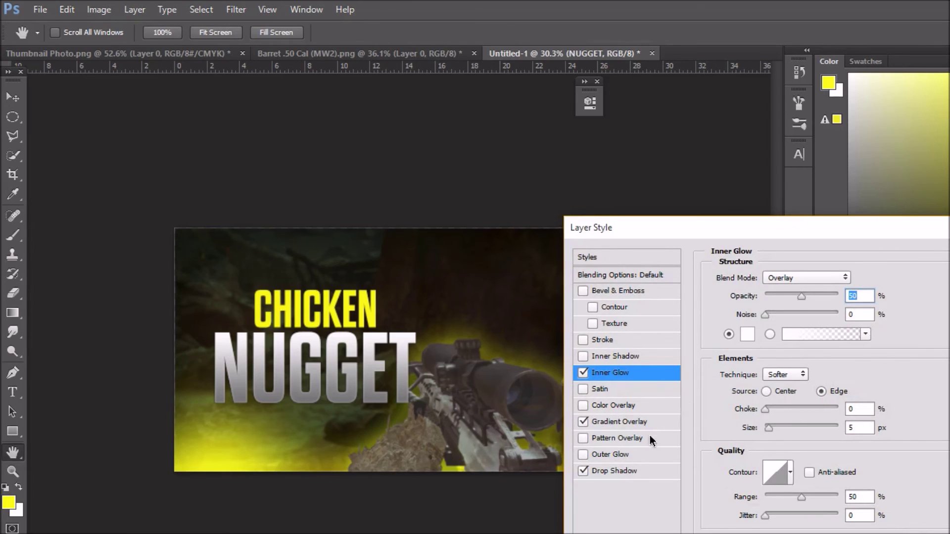
{"action": "left_click", "coordinate": [616, 423]}
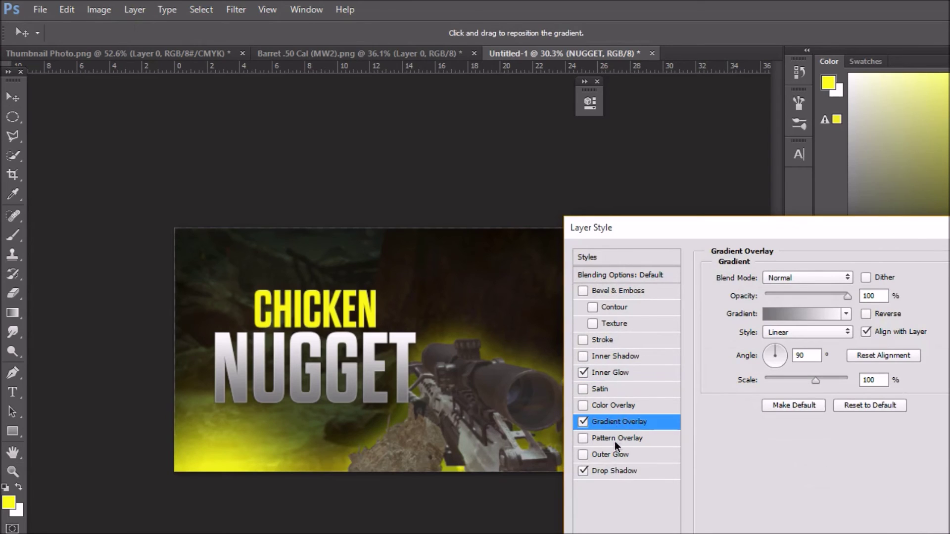
{"action": "left_click", "coordinate": [617, 469]}
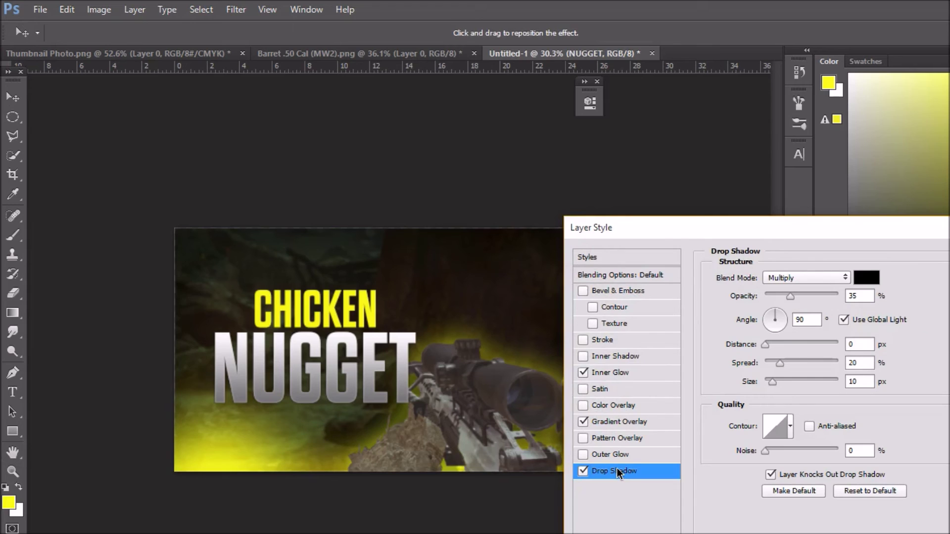
{"action": "key", "text": "Return"}
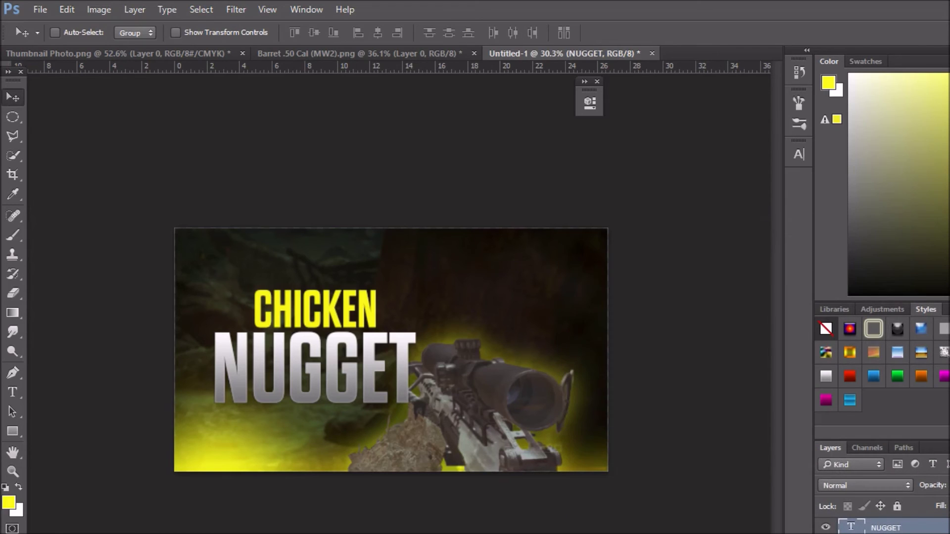
Apply the green gradient preset style to the CHICKEN layer and change its Color Overlay to yellow with hue 59°.
{"action": "key", "text": "alt+bracketright"}
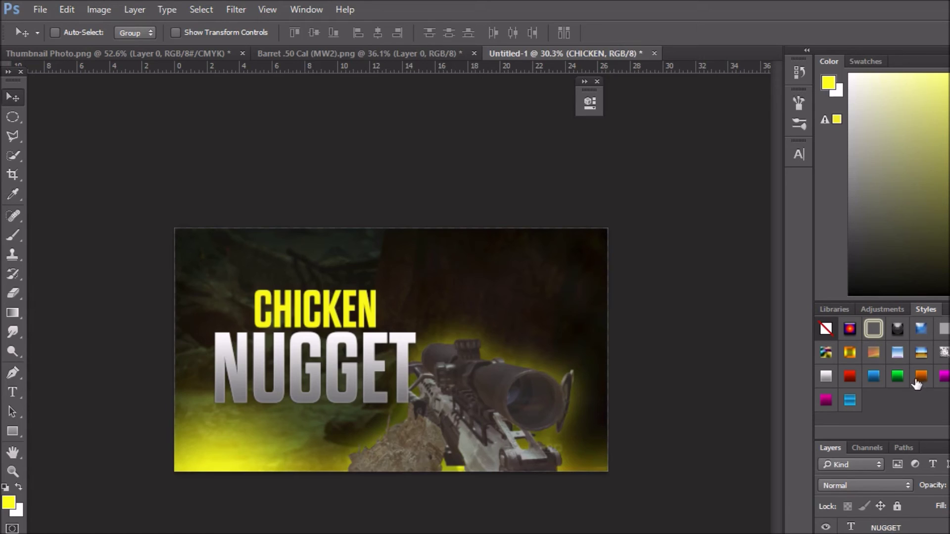
{"action": "left_click", "coordinate": [897, 377]}
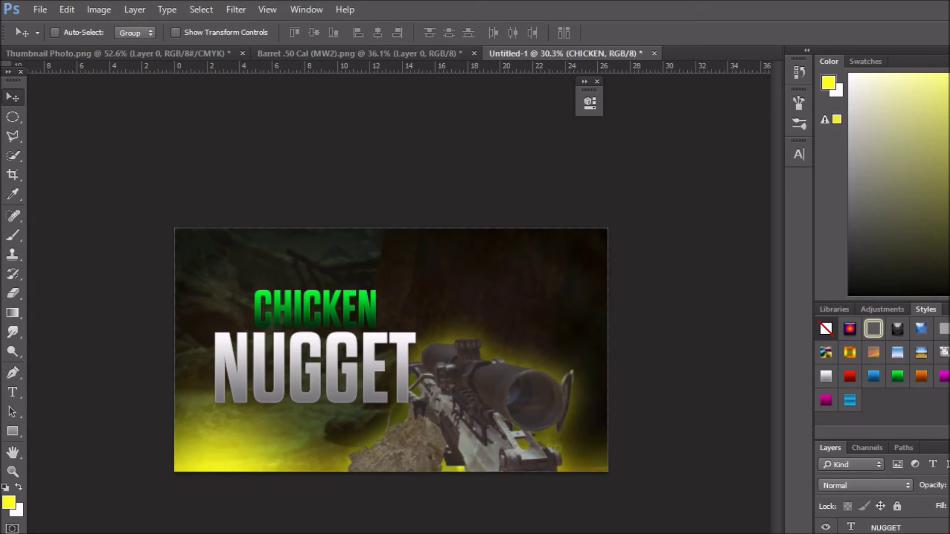
{"action": "double_click", "coordinate": [930, 527]}
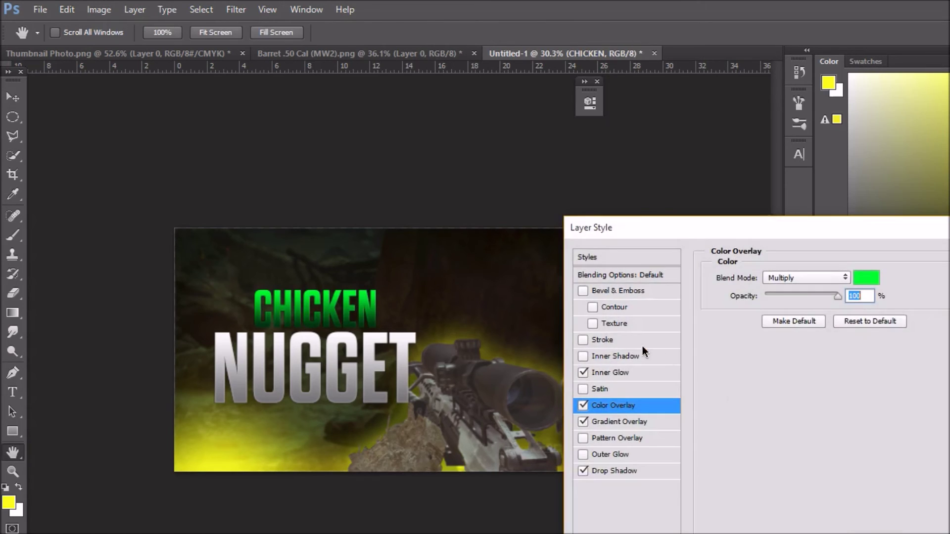
{"action": "left_click", "coordinate": [867, 278]}
{"action": "left_click", "coordinate": [656, 491]}
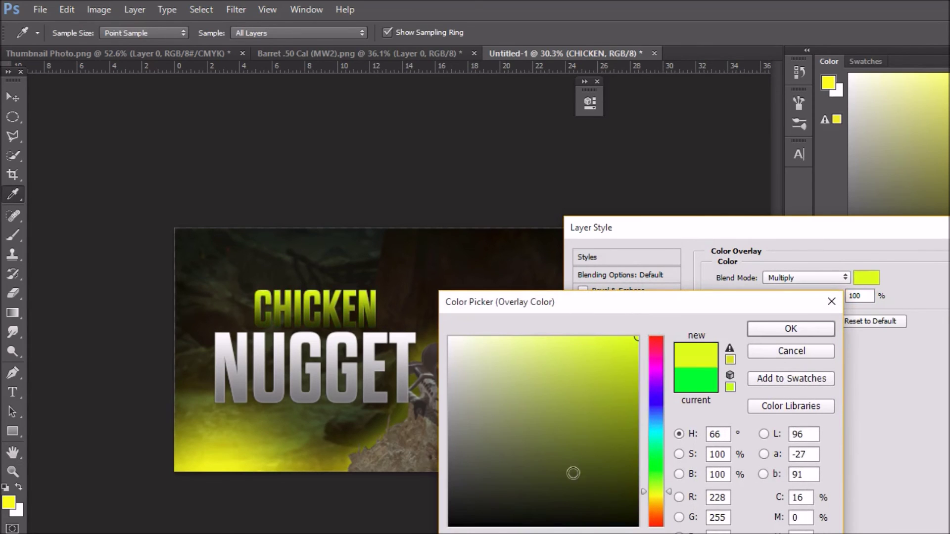
{"action": "left_click", "coordinate": [790, 331]}
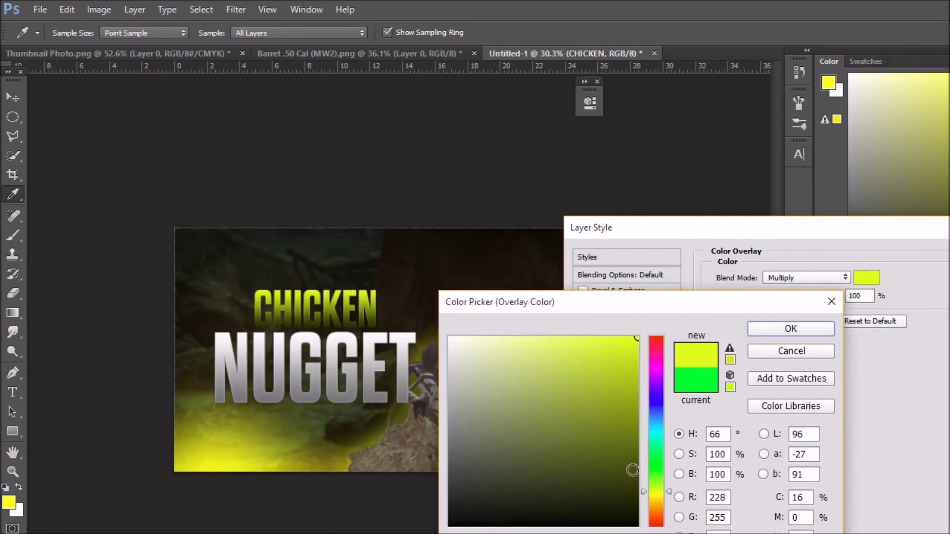
{"action": "left_click", "coordinate": [652, 495]}
{"action": "left_click", "coordinate": [790, 329]}
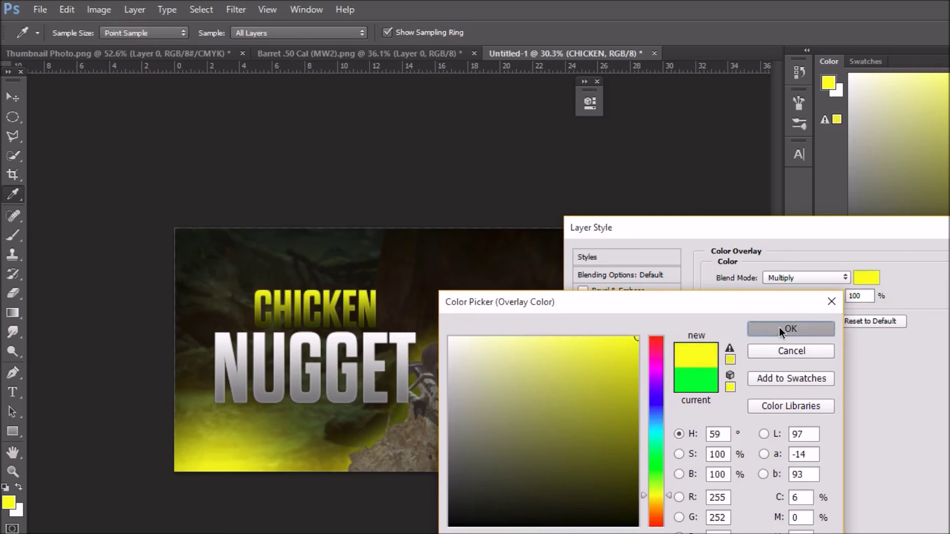
{"action": "key", "text": "Return"}
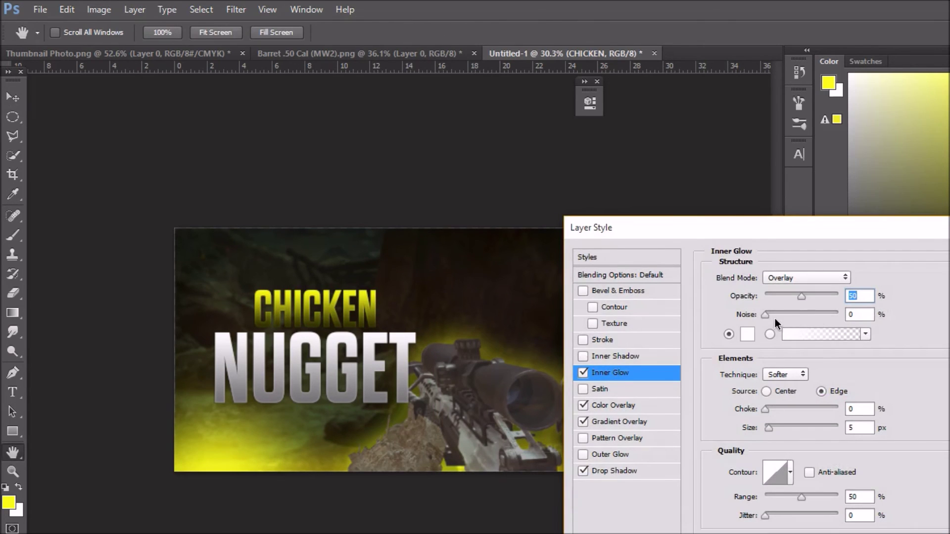
Review the Color Overlay, Gradient Overlay and Drop Shadow settings of the CHICKEN layer's style.
{"action": "left_click", "coordinate": [612, 406]}
{"action": "left_click", "coordinate": [616, 421]}
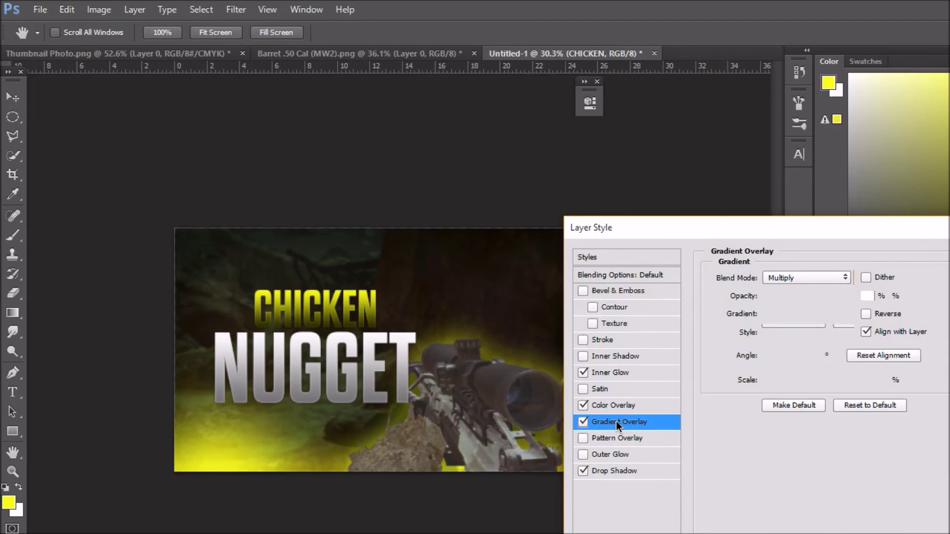
{"action": "left_click", "coordinate": [619, 470]}
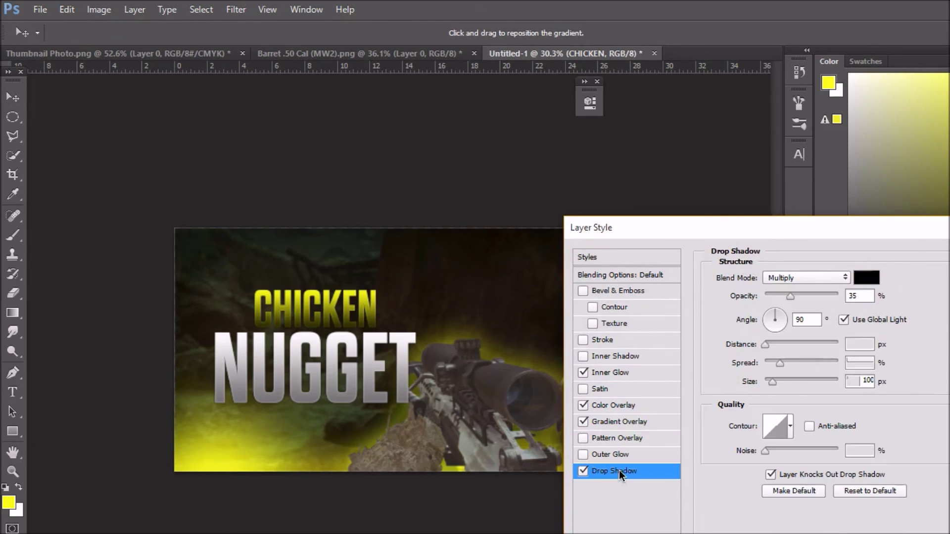
{"action": "key", "text": "Return"}
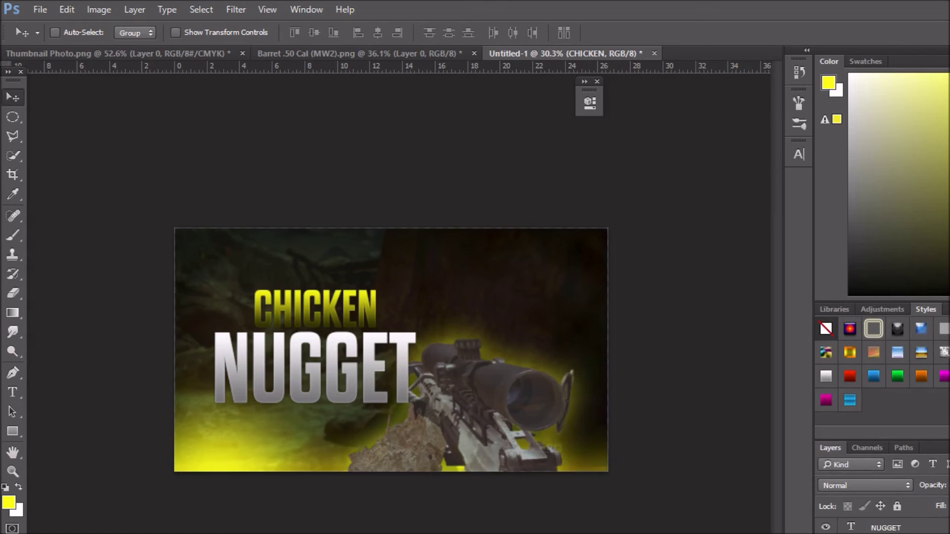
Rasterize the layer styles of the NUGGET and CHICKEN text layers.
{"action": "right_click", "coordinate": [896, 529]}
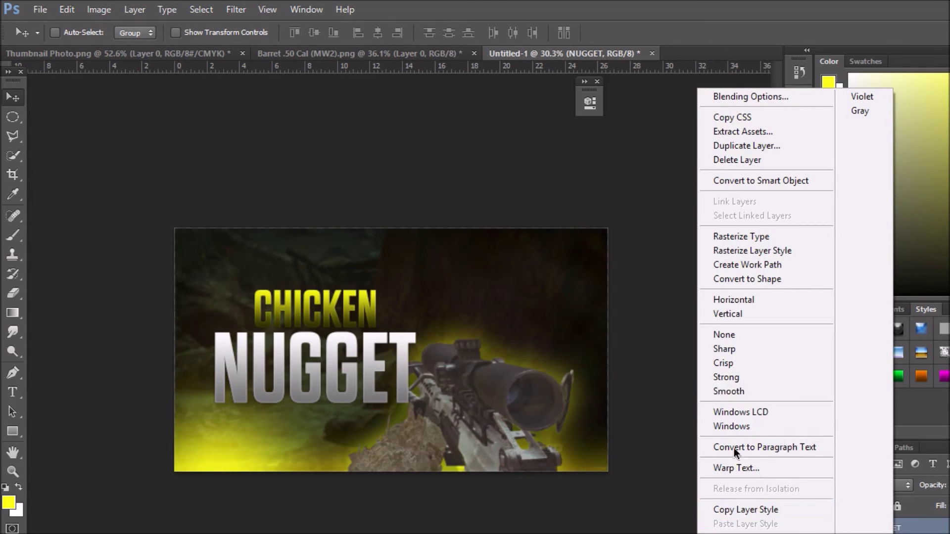
{"action": "left_click", "coordinate": [750, 251]}
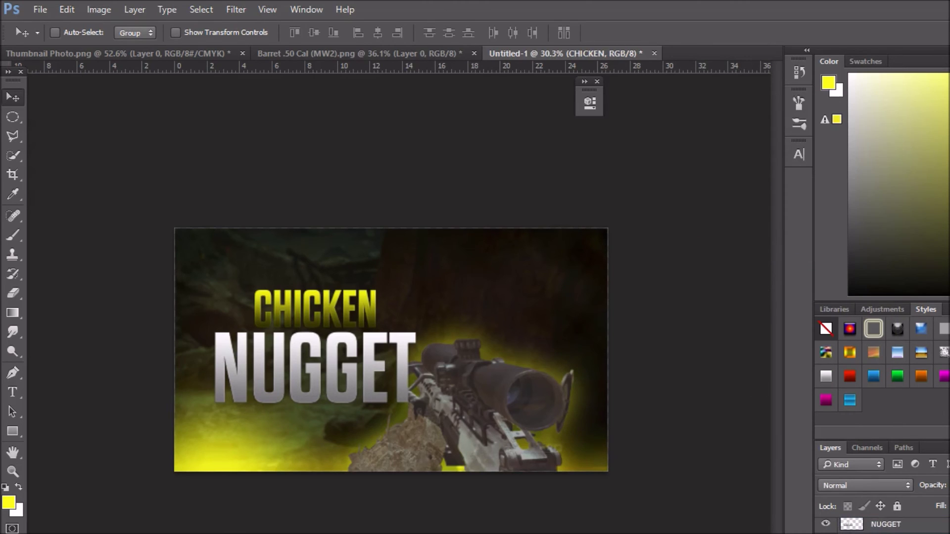
{"action": "right_click", "coordinate": [886, 525]}
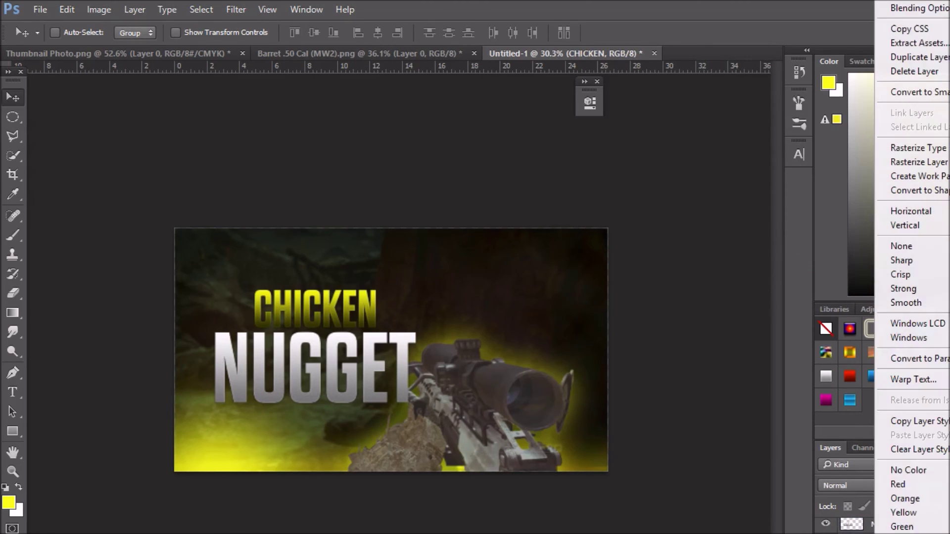
{"action": "left_click", "coordinate": [931, 168]}
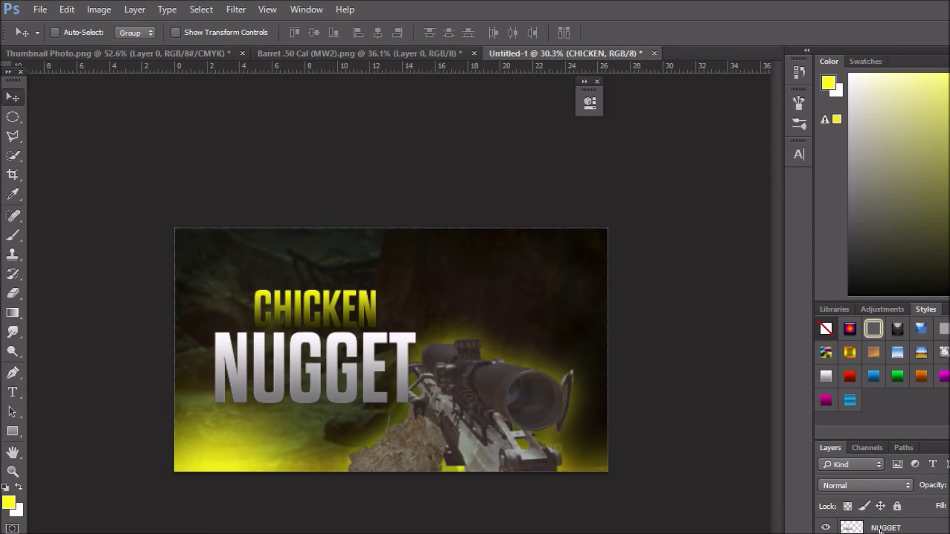
Select the rasterized NUGGET and CHICKEN layers together and merge them into one layer.
{"action": "left_click", "coordinate": [903, 530]}
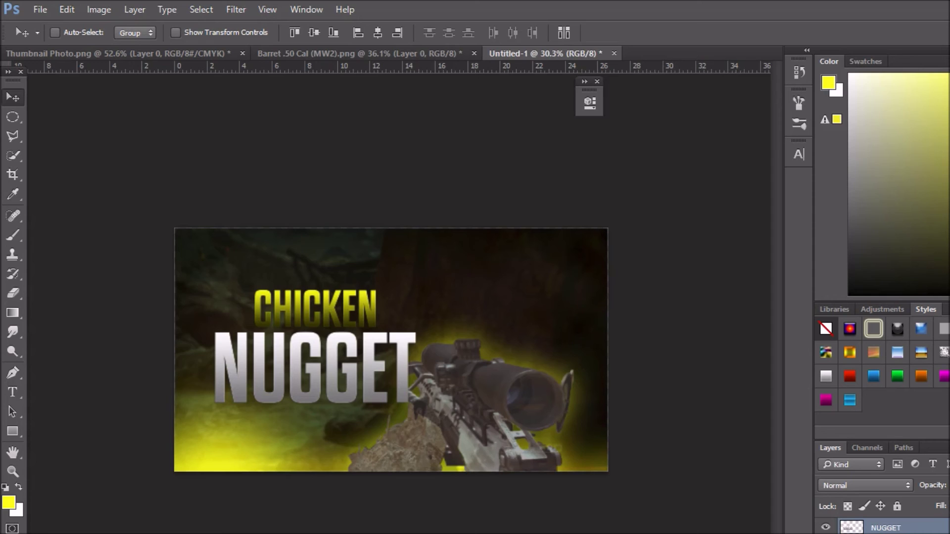
{"action": "right_click", "coordinate": [898, 530]}
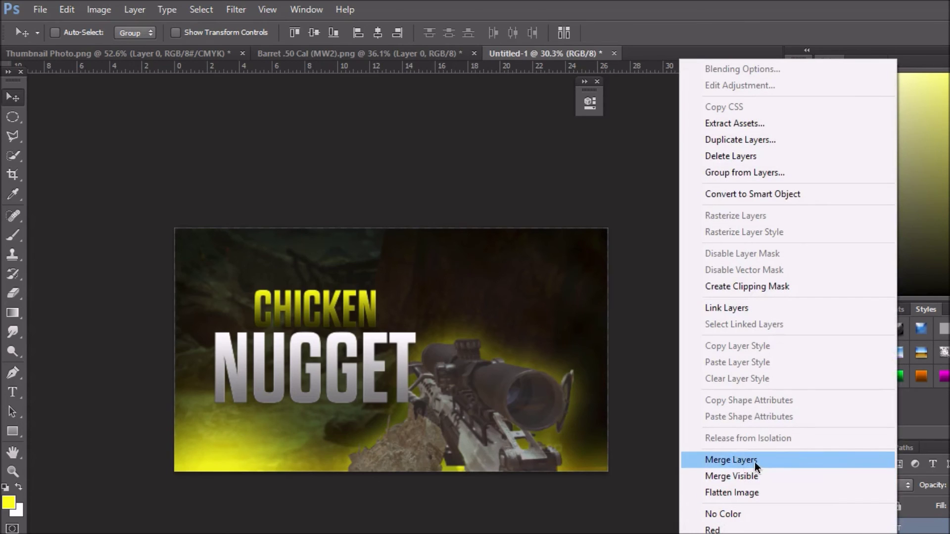
{"action": "left_click", "coordinate": [723, 461]}
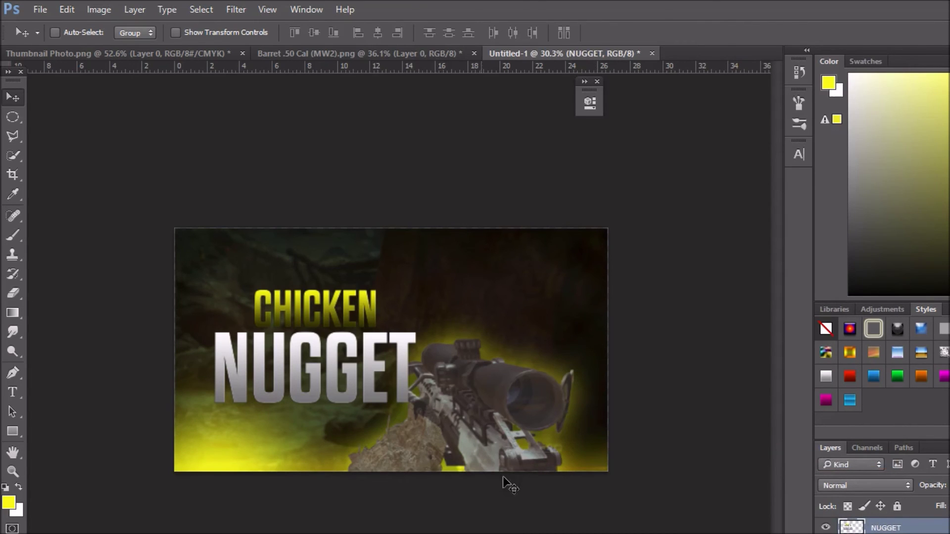
Move the merged CHICKEN NUGGET title up toward the image's upper edge, then nudge it slightly right.
{"action": "key", "text": "ctrl+t"}
{"action": "left_click_drag", "start_coordinate": [305, 354], "coordinate": [299, 334]}
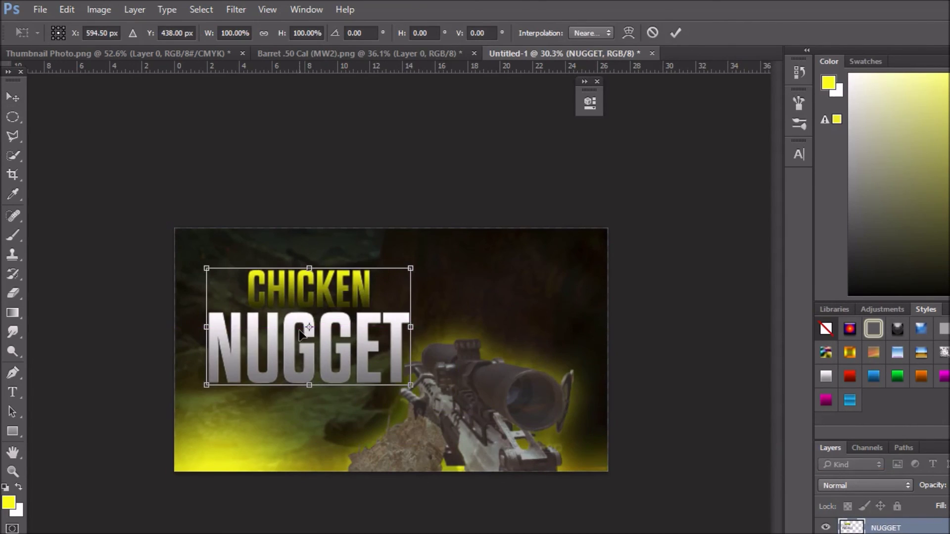
{"action": "key", "text": "Return"}
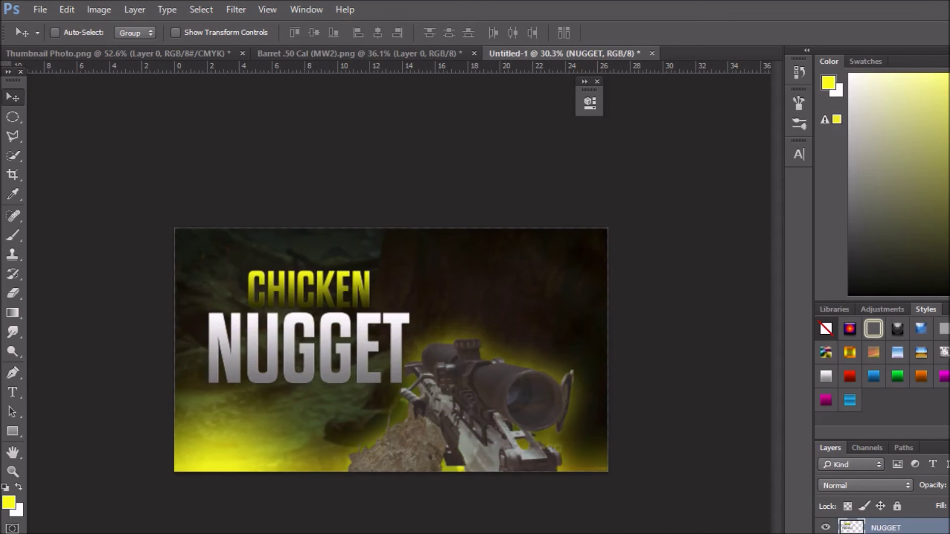
{"action": "mouse_move", "coordinate": [326, 336]}
{"action": "left_mouse_down"}
{"action": "mouse_move", "coordinate": [308, 378]}
{"action": "mouse_move", "coordinate": [298, 295]}
{"action": "mouse_move", "coordinate": [331, 334]}
{"action": "mouse_move", "coordinate": [311, 330]}
{"action": "mouse_move", "coordinate": [341, 328]}
{"action": "mouse_move", "coordinate": [328, 329]}
{"action": "left_mouse_up"}
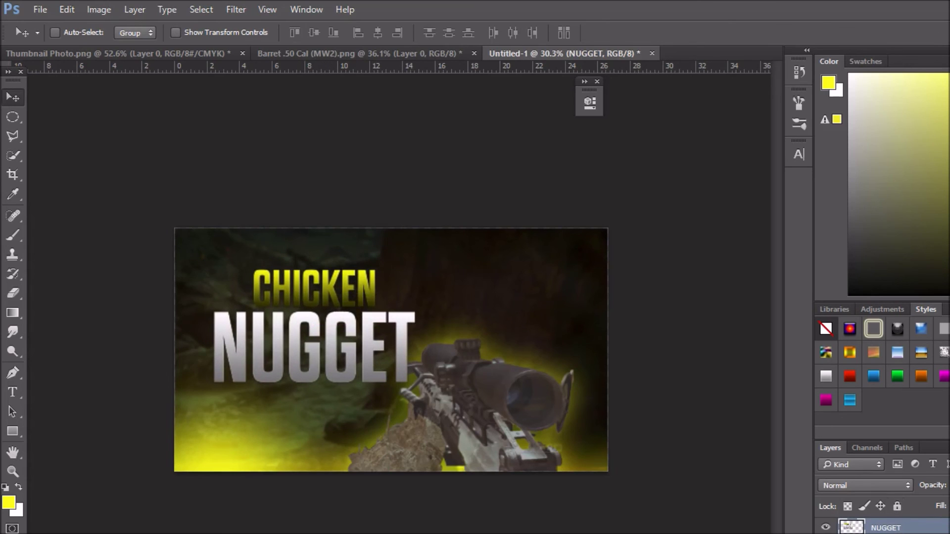
Move the merged CHICKEN NUGGET title slightly right so its final T tucks behind the rifle's scope.
{"action": "scroll", "coordinate": [881, 524], "scroll_direction": "down", "scroll_amount": 2}
{"action": "left_click_drag", "start_coordinate": [391, 349], "coordinate": [288, 342]}
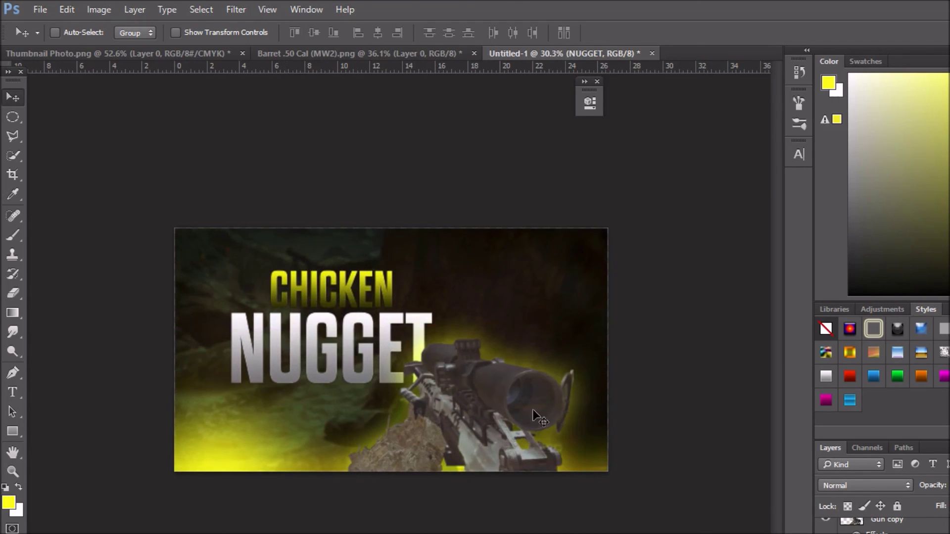
{"action": "key", "text": "ctrl+t"}
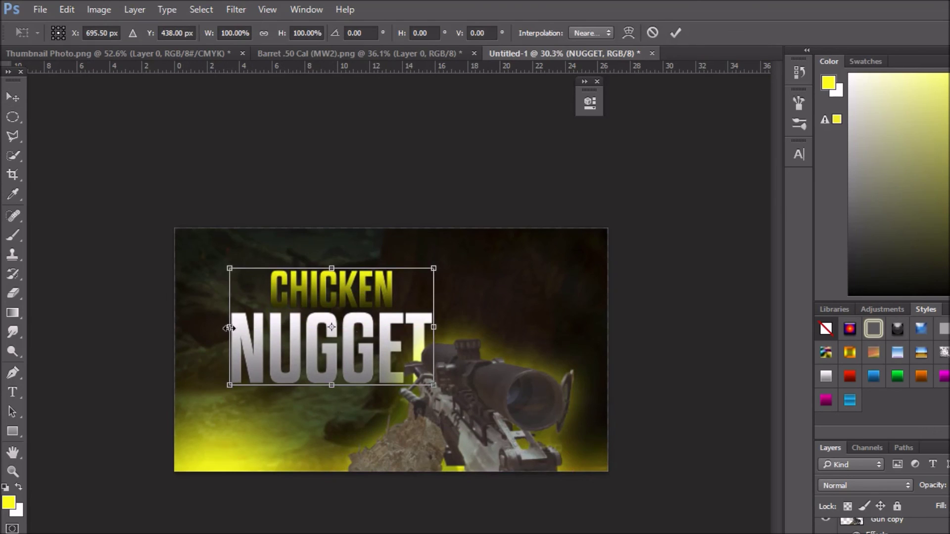
{"action": "key", "text": "Return"}
Try distorting the title by pulling both left-hand corners outward, and undo the distortion.
{"action": "key", "text": "ctrl+t"}
{"action": "left_click_drag", "start_coordinate": [229, 390], "coordinate": [206, 414]}
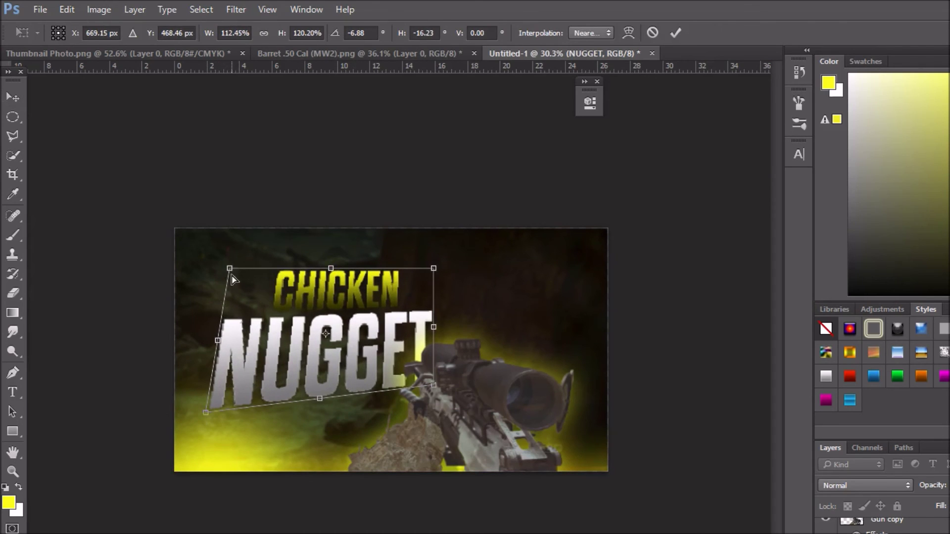
{"action": "left_click_drag", "start_coordinate": [230, 268], "coordinate": [207, 266]}
{"action": "key", "text": "Return"}
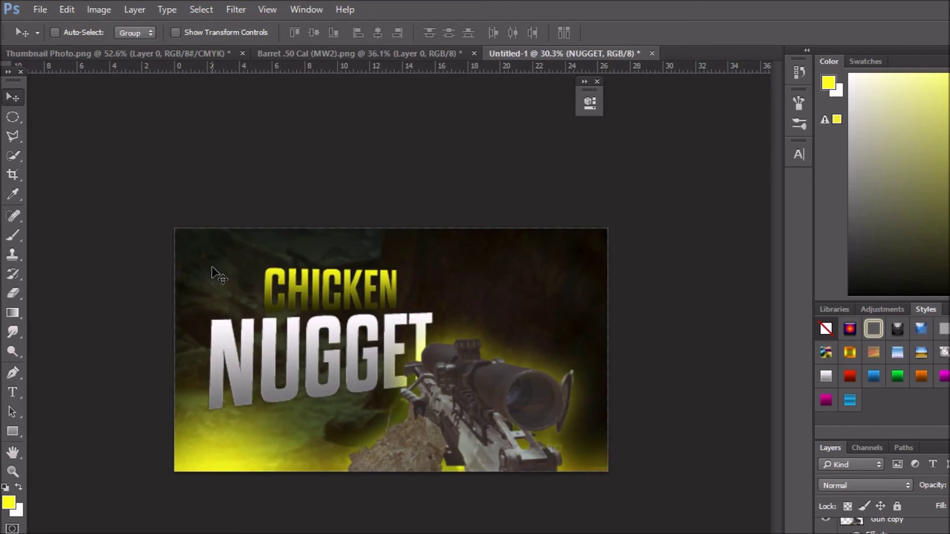
{"action": "key", "text": "ctrl"}
{"action": "key", "text": "ctrl+z"}
{"action": "key", "text": "ctrl"}
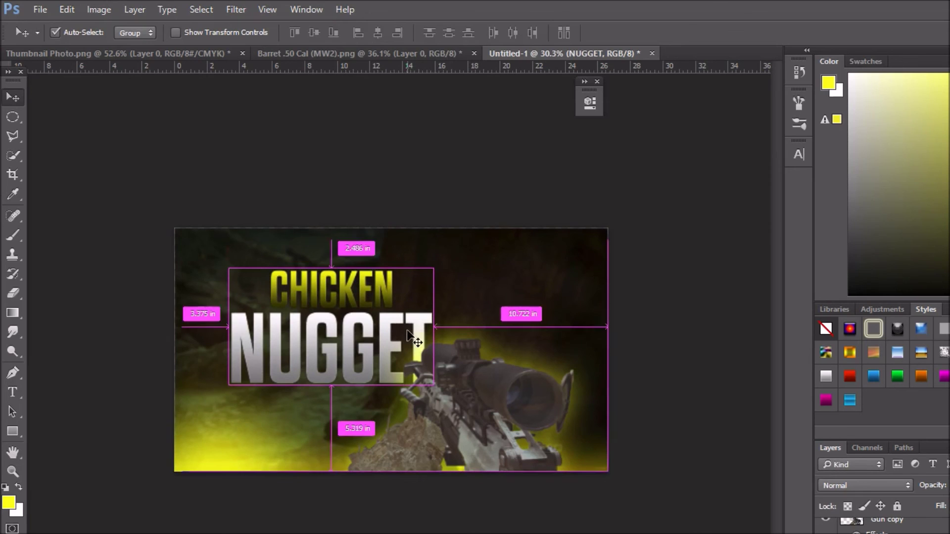
Try stretching the title's two bottom corners downward and outward, and shift the distorted title up.
{"action": "key", "text": "ctrl+t"}
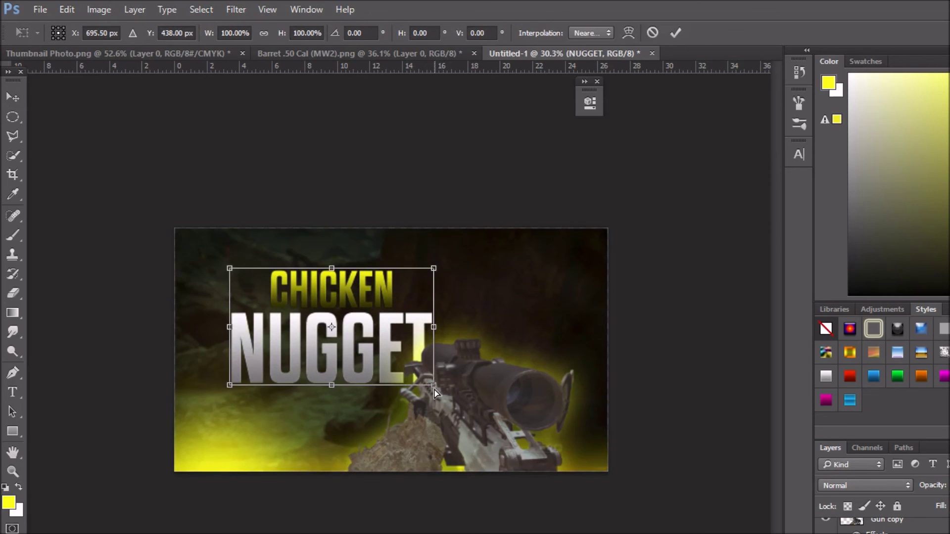
{"action": "left_click_drag", "start_coordinate": [435, 390], "coordinate": [439, 430]}
{"action": "left_click_drag", "start_coordinate": [230, 387], "coordinate": [192, 429]}
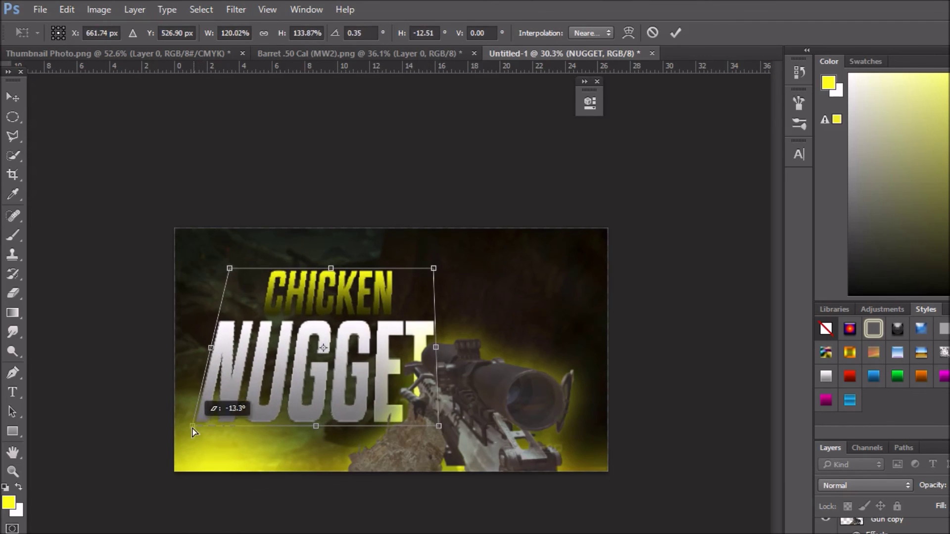
{"action": "left_click_drag", "start_coordinate": [439, 426], "coordinate": [453, 426]}
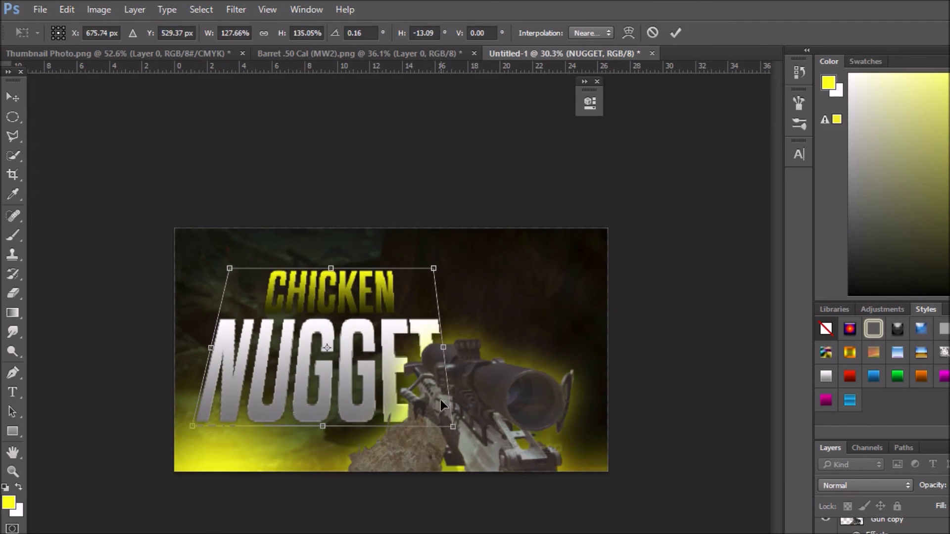
{"action": "key", "text": "Return"}
{"action": "left_click_drag", "start_coordinate": [397, 399], "coordinate": [397, 380]}
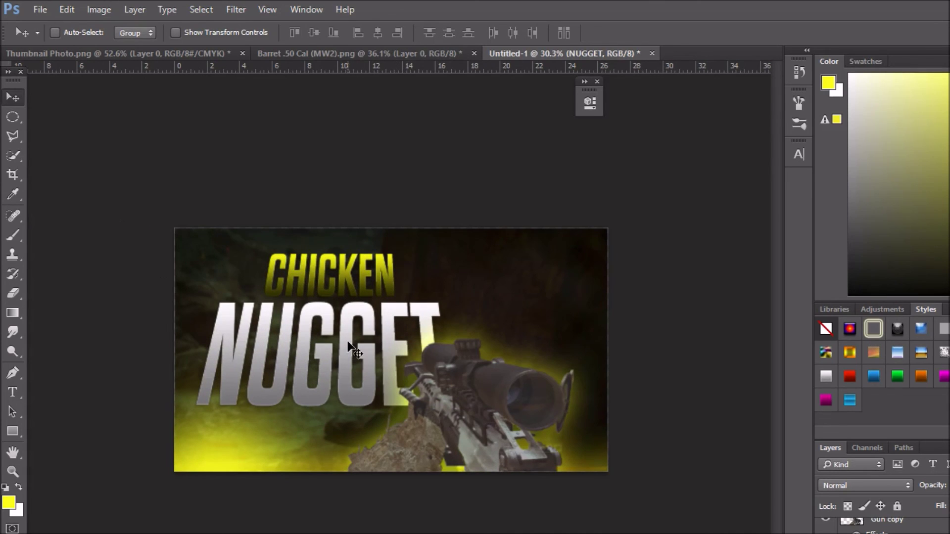
Try repositioning and slightly shrinking the stretched title, and undo back to its undistorted shape.
{"action": "left_click_drag", "start_coordinate": [342, 352], "coordinate": [332, 332]}
{"action": "key", "text": "ctrl+t"}
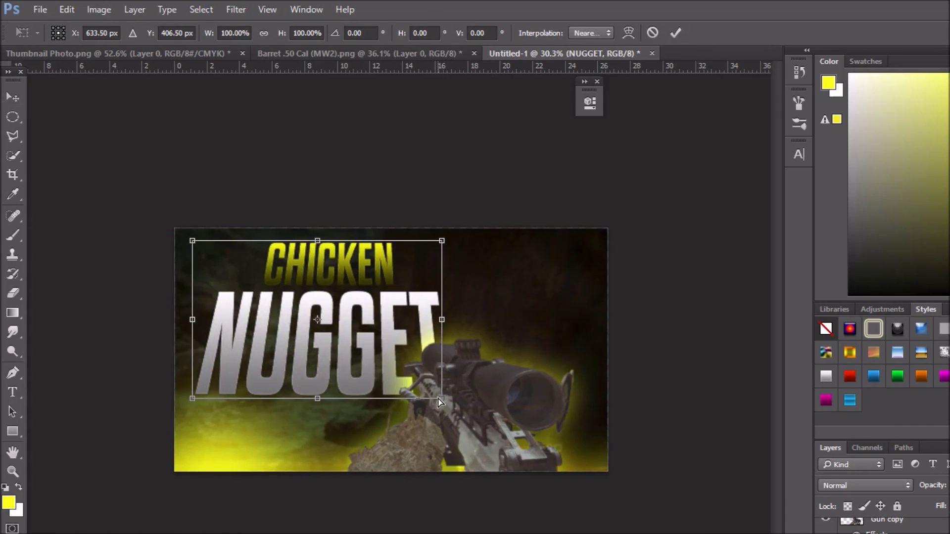
{"action": "left_click_drag", "start_coordinate": [438, 399], "coordinate": [425, 393]}
{"action": "key", "text": "Return"}
{"action": "left_click_drag", "start_coordinate": [310, 337], "coordinate": [343, 353]}
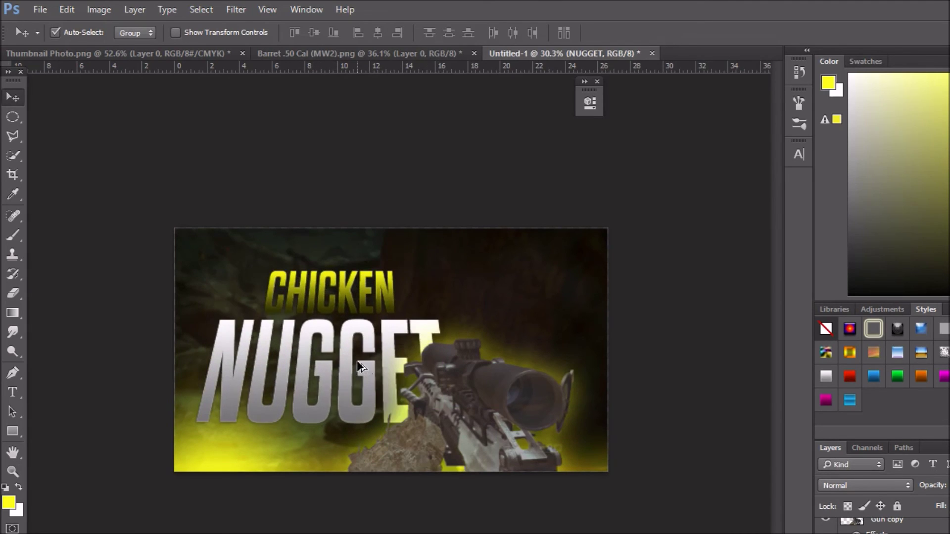
{"action": "key", "text": "ctrl+z"}
Distort the title by pulling its bottom-left corner out and down and its bottom-right corner inward and up, and move it slightly up and right.
{"action": "key", "text": "ctrl+t"}
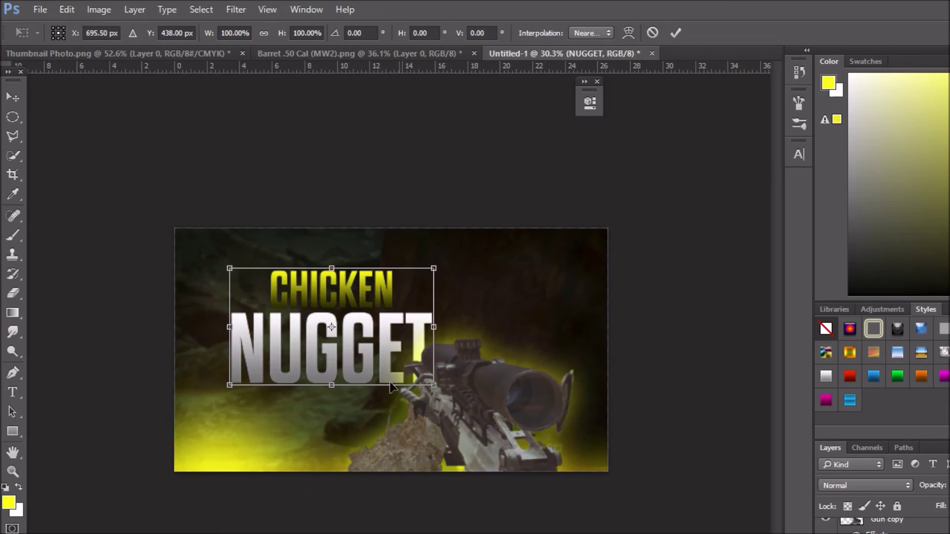
{"action": "left_click_drag", "start_coordinate": [229, 384], "coordinate": [180, 401]}
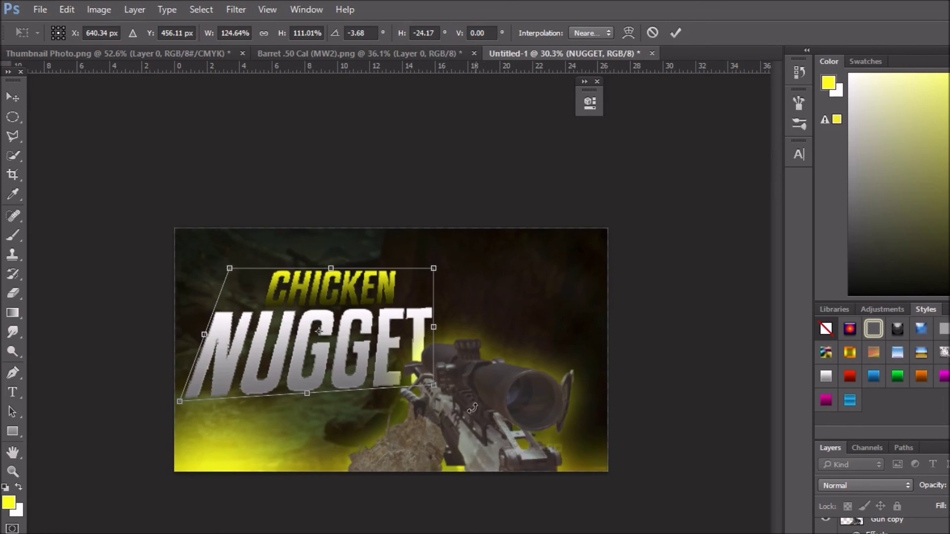
{"action": "mouse_move", "coordinate": [434, 386]}
{"action": "left_mouse_down"}
{"action": "mouse_move", "coordinate": [436, 371]}
{"action": "mouse_move", "coordinate": [424, 375]}
{"action": "left_mouse_up"}
{"action": "key", "text": "Return"}
{"action": "mouse_move", "coordinate": [270, 336]}
{"action": "left_mouse_down"}
{"action": "mouse_move", "coordinate": [288, 323]}
{"action": "mouse_move", "coordinate": [271, 315]}
{"action": "mouse_move", "coordinate": [281, 331]}
{"action": "left_mouse_up"}
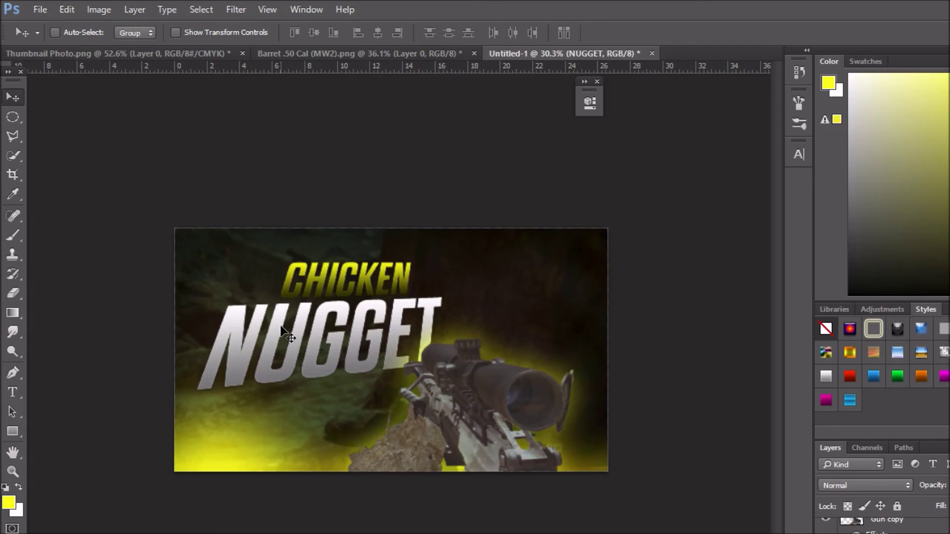
Compare with the text outline in Thumbnail Photo.png, and add a 5 px outside Stroke to the merged NUGGET title layer.
{"action": "left_click", "coordinate": [132, 53]}
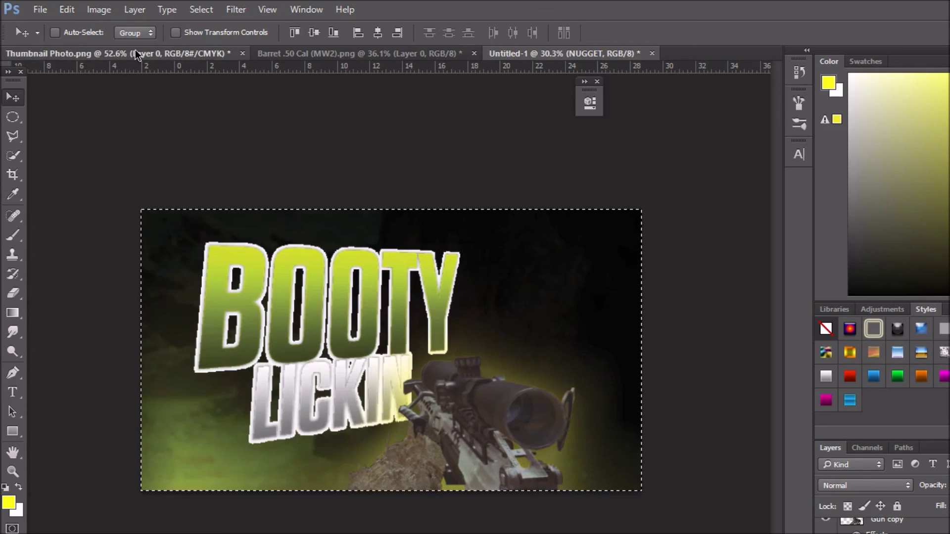
{"action": "left_click", "coordinate": [547, 54]}
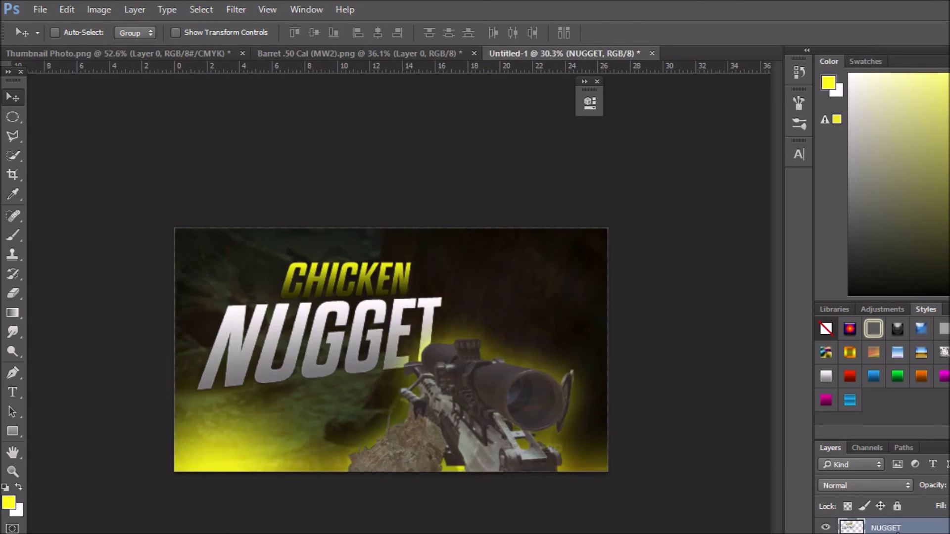
{"action": "double_click", "coordinate": [896, 529]}
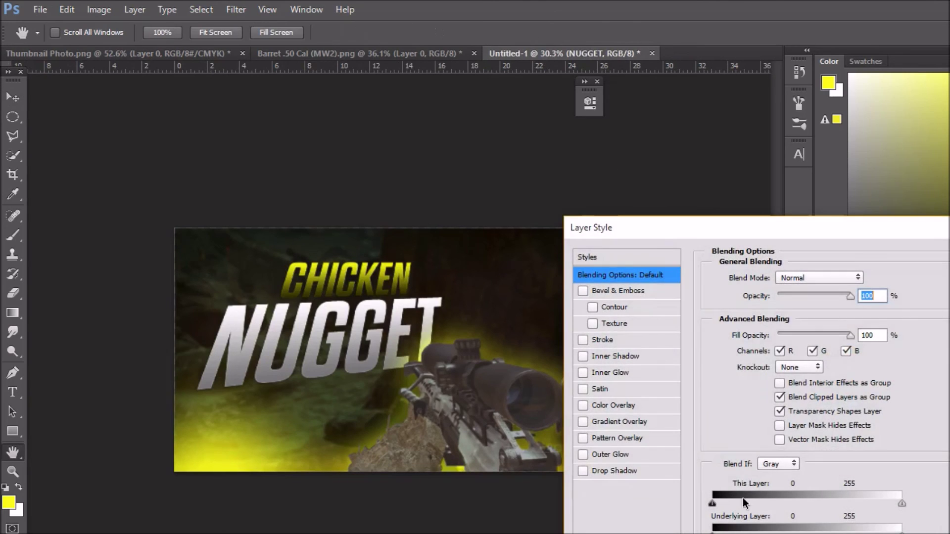
{"action": "left_click", "coordinate": [608, 341]}
{"action": "left_click", "coordinate": [777, 297]}
{"action": "left_click", "coordinate": [785, 310]}
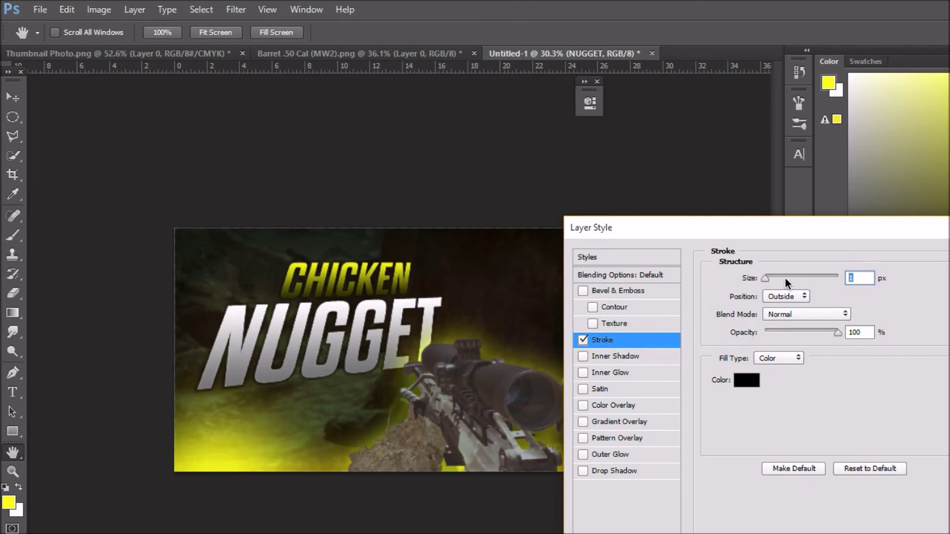
{"action": "type", "text": "5"}
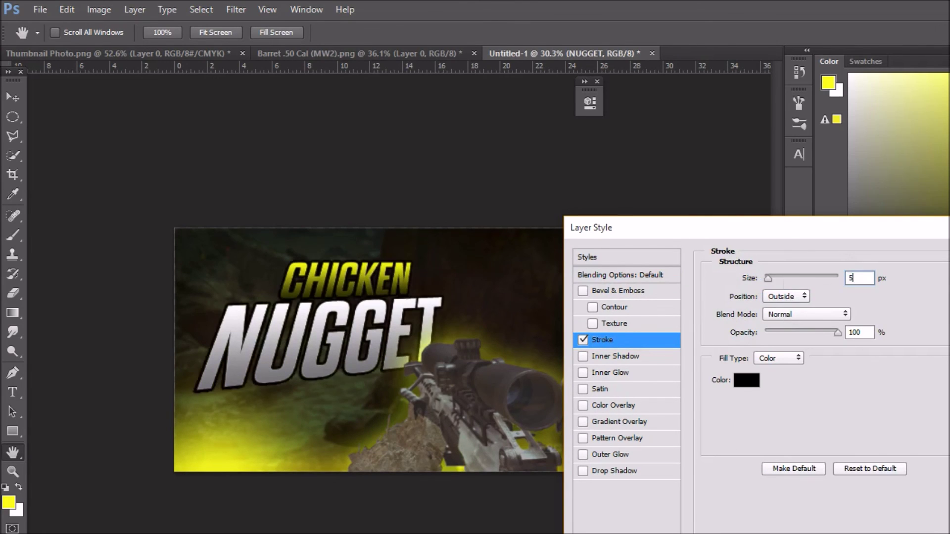
Set the title's stroke colour to white, apply the layer style and inspect the outline up close.
{"action": "left_click", "coordinate": [747, 384]}
{"action": "mouse_move", "coordinate": [584, 474]}
{"action": "left_mouse_down"}
{"action": "mouse_move", "coordinate": [478, 347]}
{"action": "mouse_move", "coordinate": [449, 338]}
{"action": "left_mouse_up"}
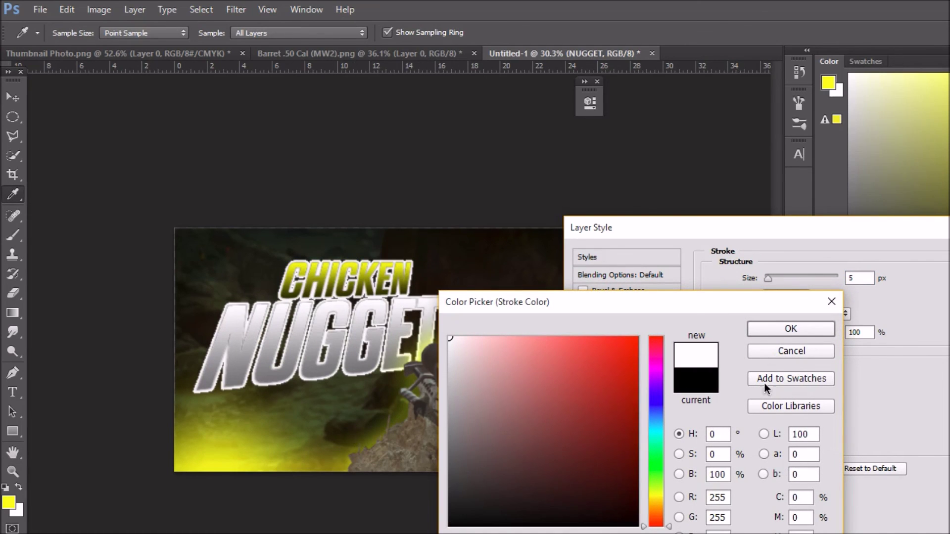
{"action": "left_click", "coordinate": [782, 329]}
{"action": "key", "text": "Return"}
{"action": "scroll", "coordinate": [236, 381], "scroll_direction": "up", "scroll_amount": 6}
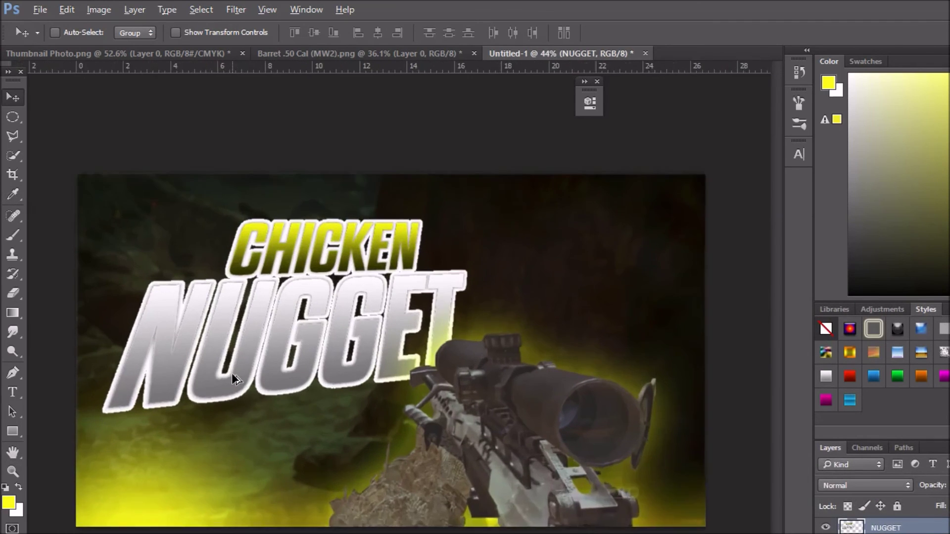
{"action": "scroll", "coordinate": [319, 337], "scroll_direction": "down", "scroll_amount": 6}
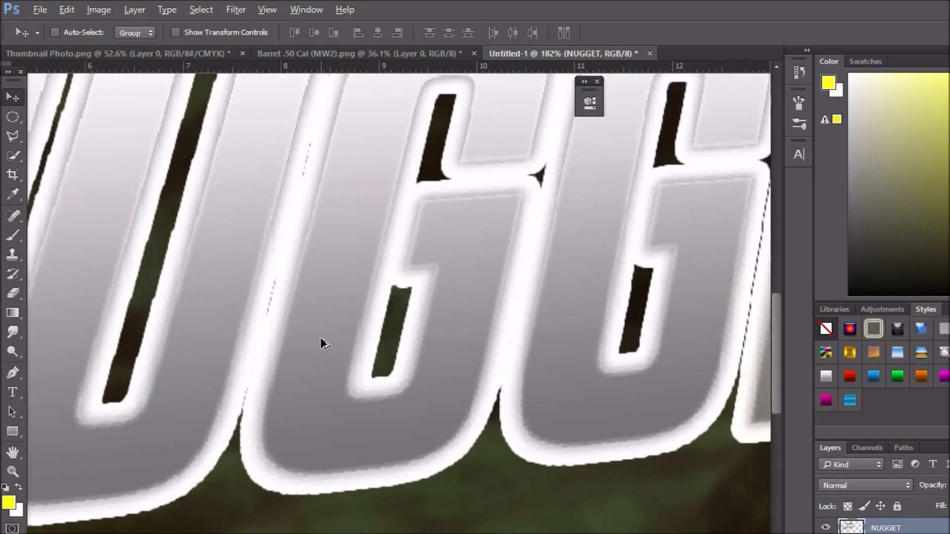
{"action": "key", "text": "alt"}
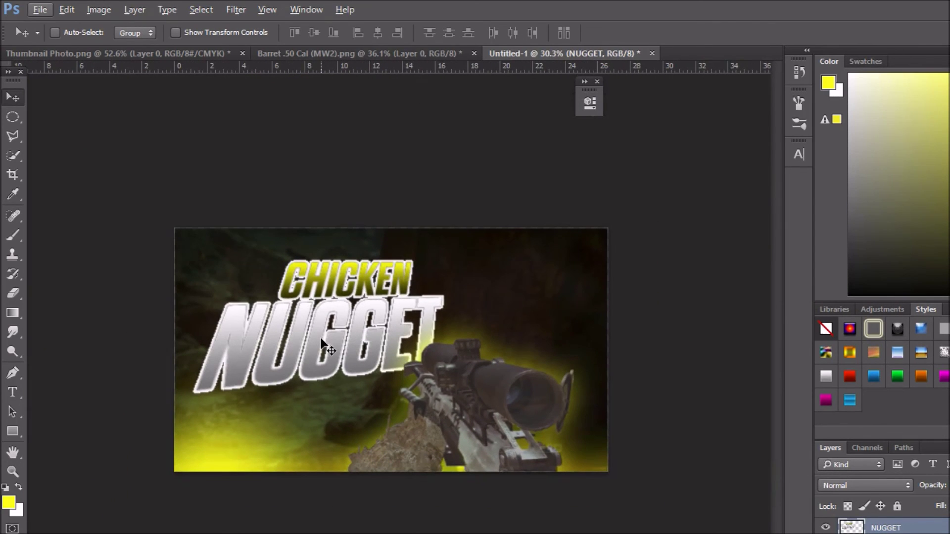
Compare with Thumbnail Photo.png once more, and change the title's stroke colour to black.
{"action": "left_click", "coordinate": [135, 49]}
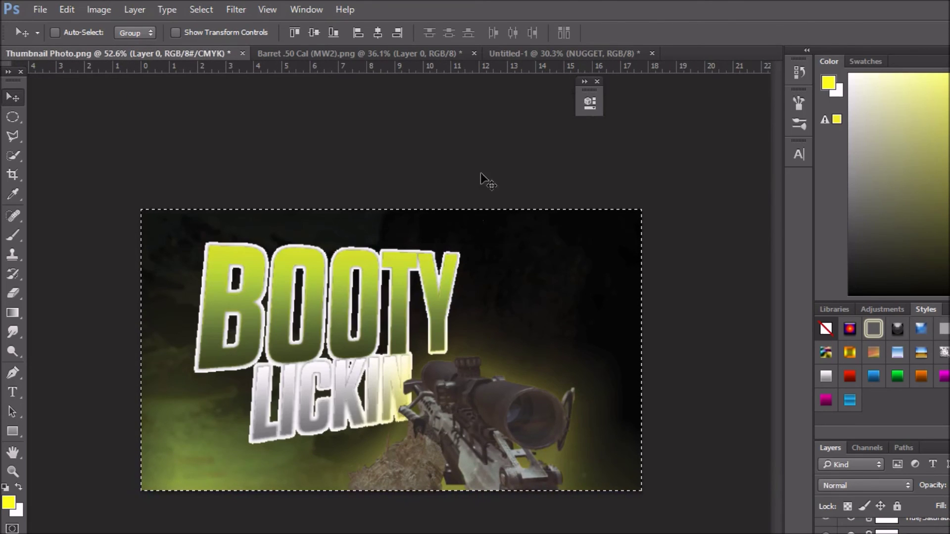
{"action": "left_click", "coordinate": [577, 51]}
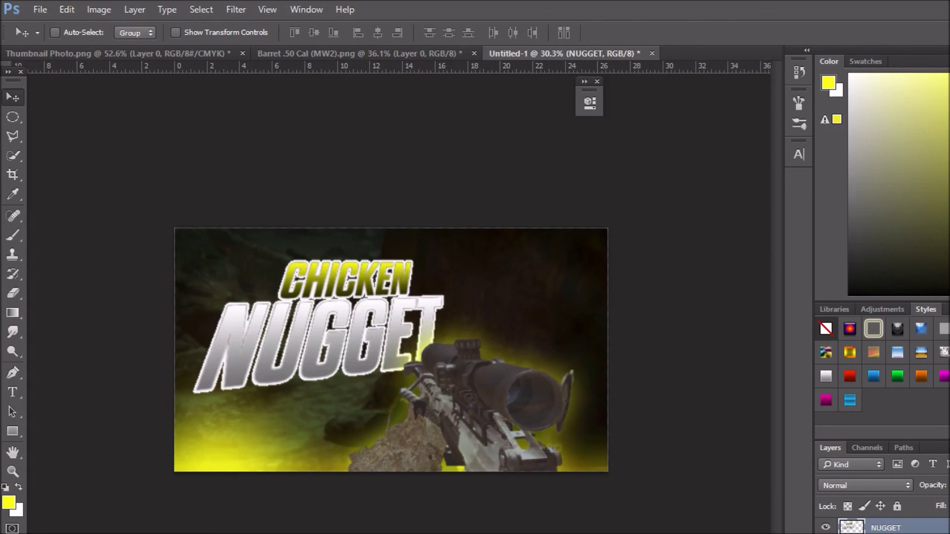
{"action": "double_click", "coordinate": [891, 528]}
{"action": "left_click", "coordinate": [737, 382]}
{"action": "mouse_move", "coordinate": [521, 455]}
{"action": "left_mouse_down"}
{"action": "mouse_move", "coordinate": [515, 490]}
{"action": "mouse_move", "coordinate": [449, 525]}
{"action": "left_mouse_up"}
{"action": "left_click", "coordinate": [790, 328]}
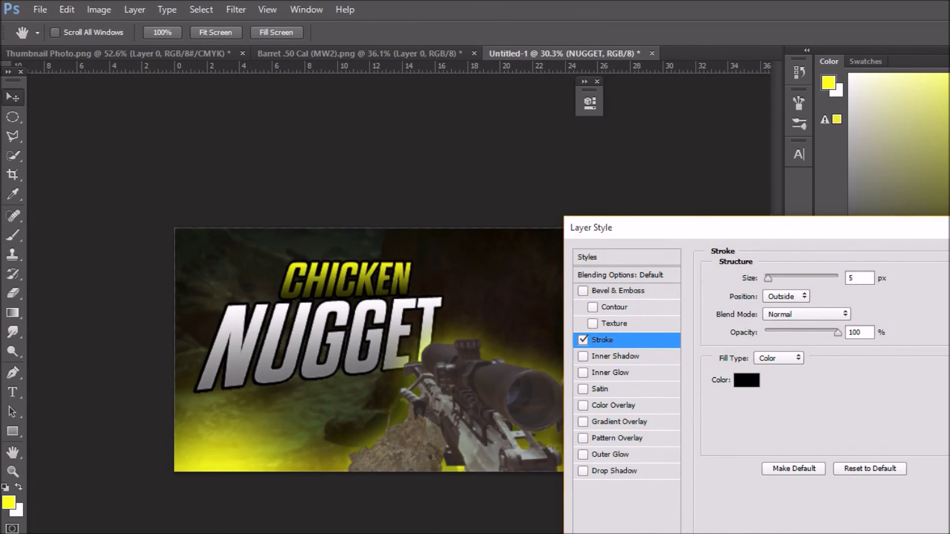
{"action": "key", "text": "Return"}
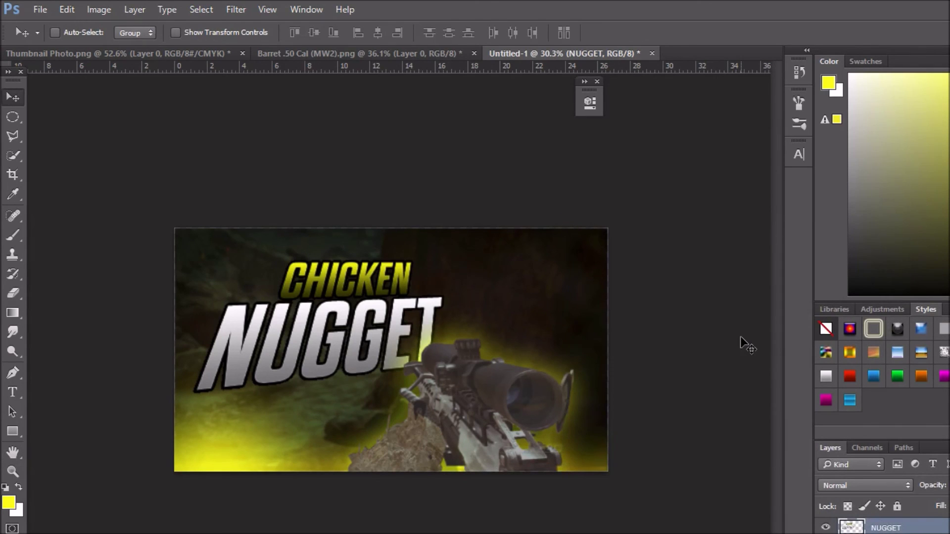